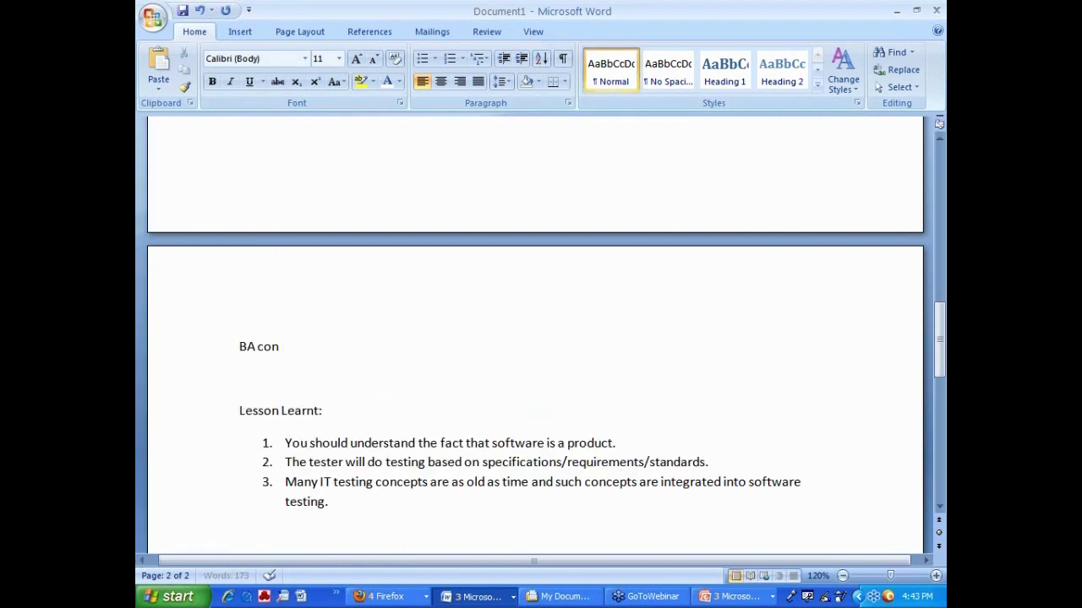
- Finish the line as BA concepts” and duplicate the third Lesson Learnt item as a new fourth item
text(cepts")
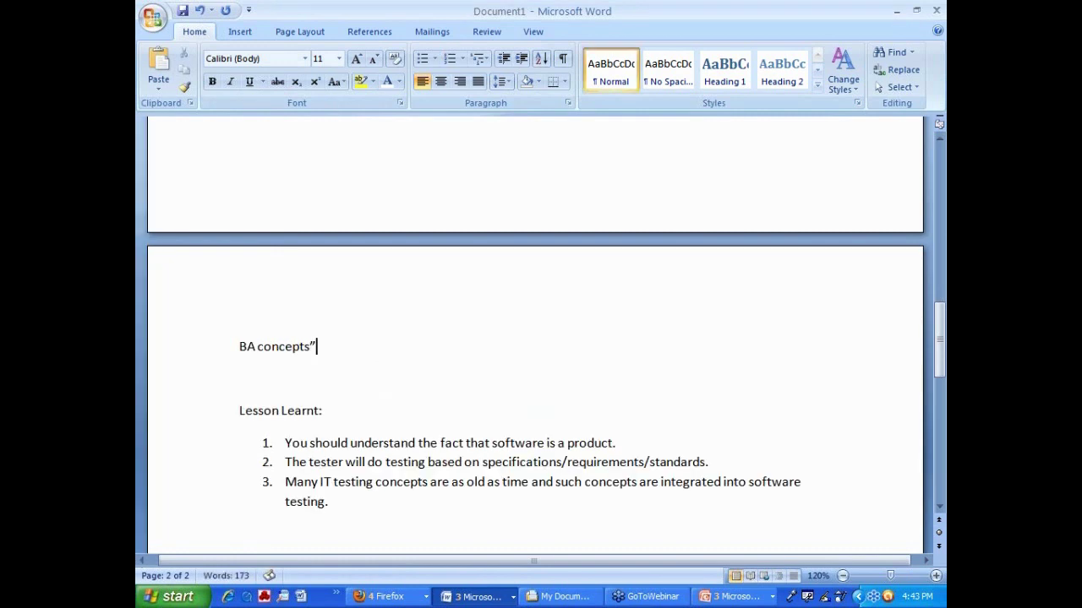
click(342, 504)
drag(340, 505, 304, 490)
key(ctrl+c)
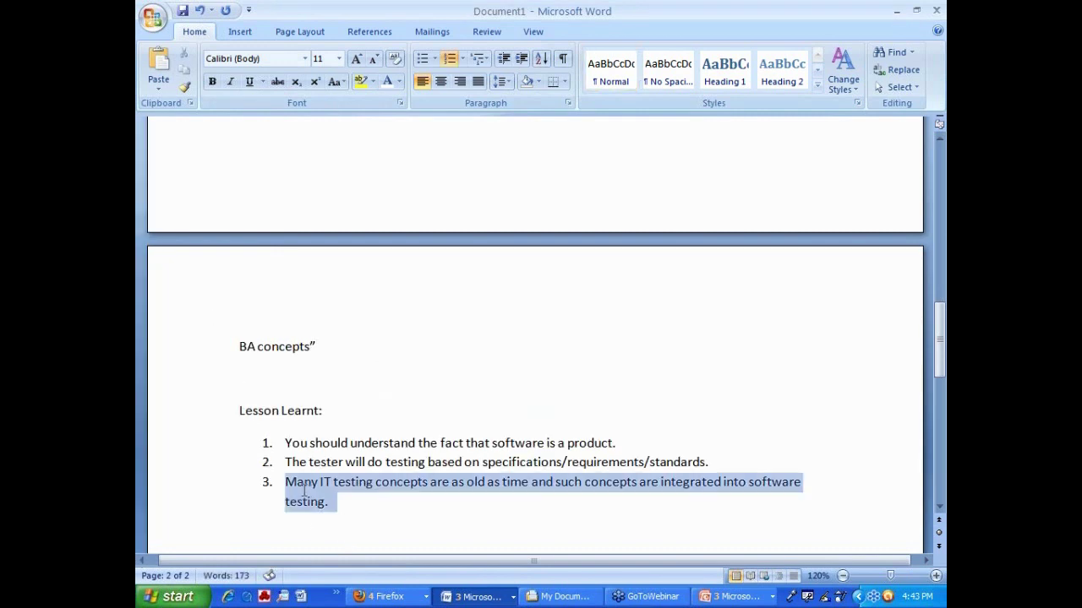
click(350, 505)
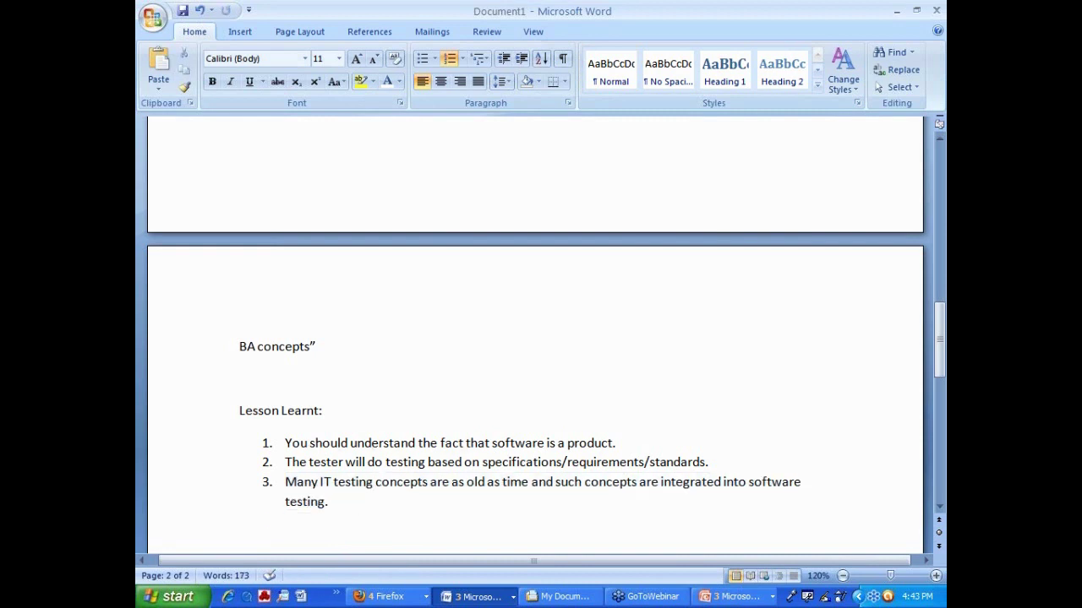
key(Return)
key(ctrl+v)
- Reword the fourth lesson to read "Many IT BA concepts are as old as time and such concepts are integrated into Business Analysis."
click(286, 479)
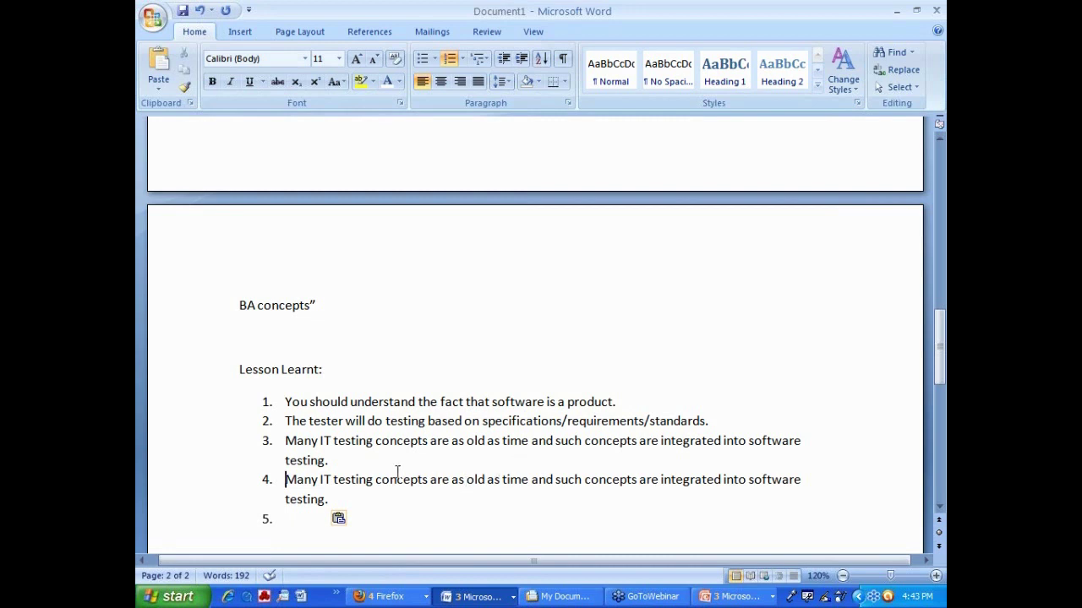
drag(333, 479, 369, 479)
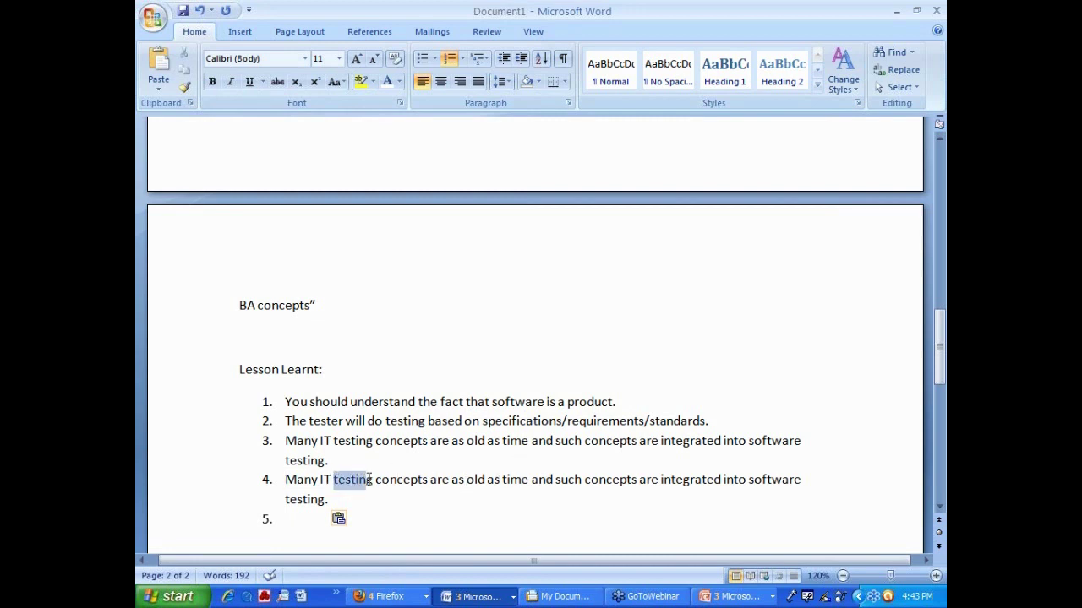
text(BA)
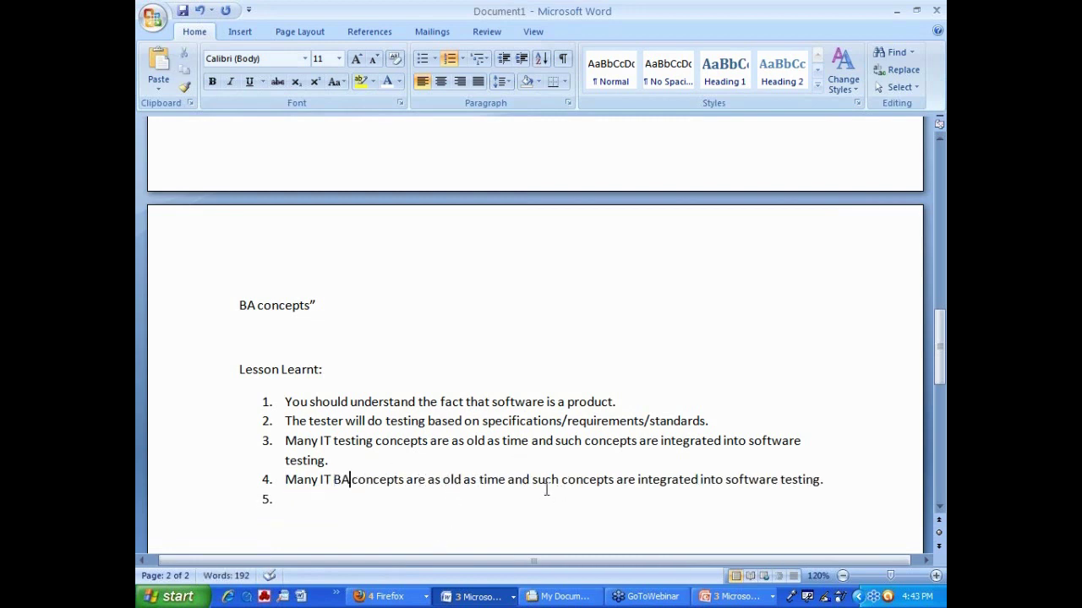
drag(726, 479, 824, 481)
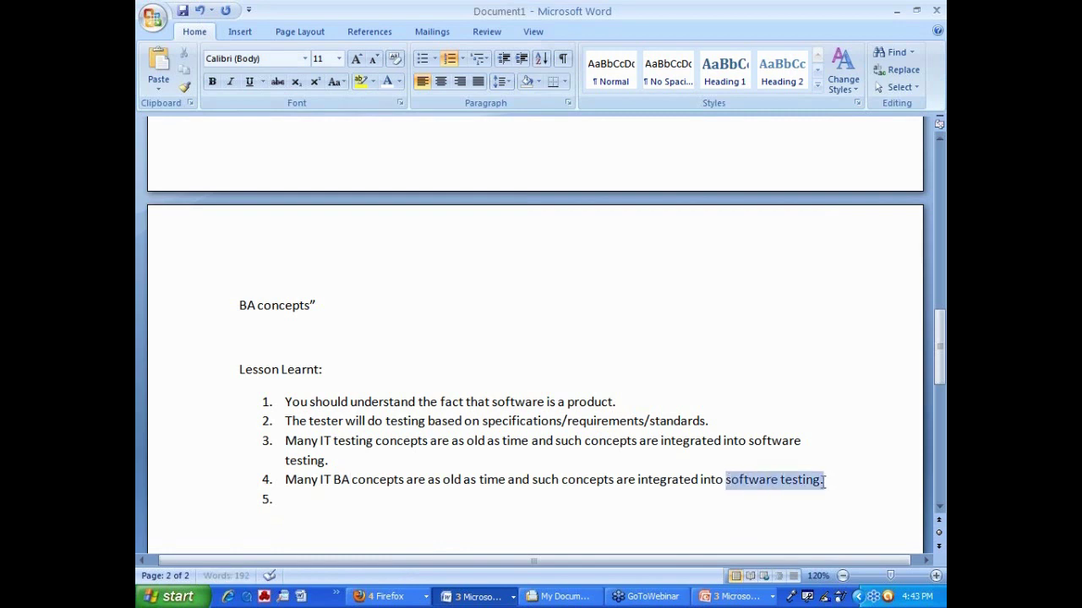
text(Businss)
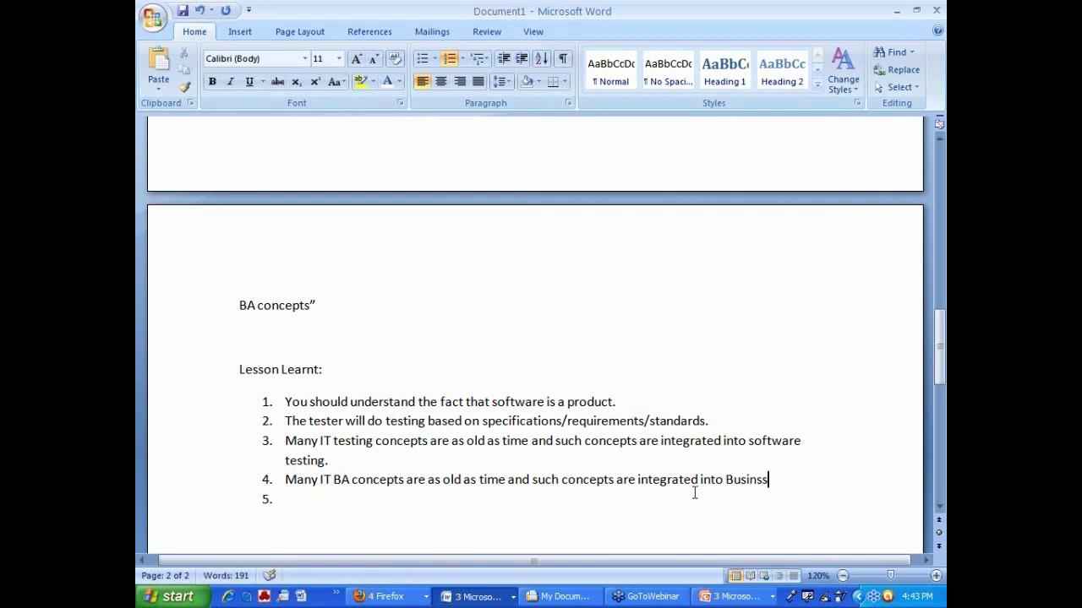
text(s ANalys)
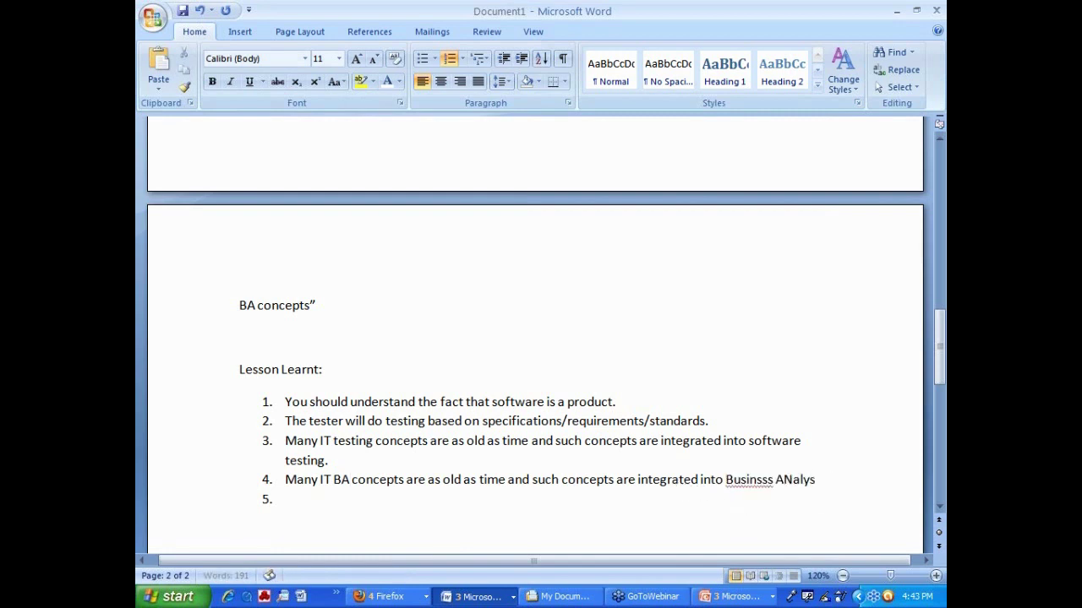
text(is.)
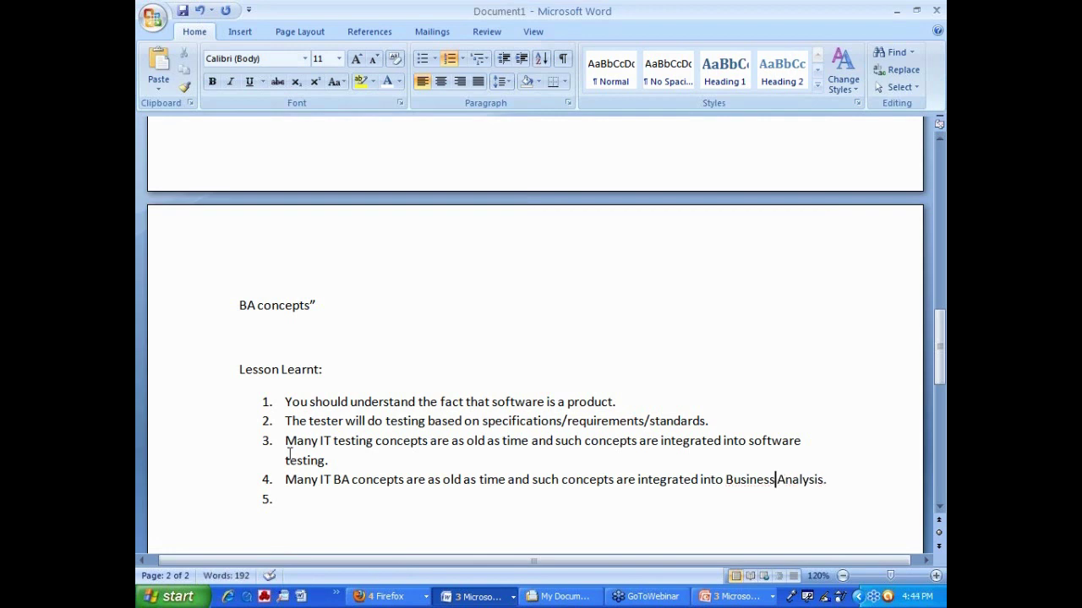
- Add the fifth lesson "BA writes - specifications/requirements/standards.", reusing the phrase from item 2, and draw a blue arrow from item 2 to item 5
drag(285, 421, 483, 421)
key(ctrl+c)
click(309, 505)
key(ctrl+v)
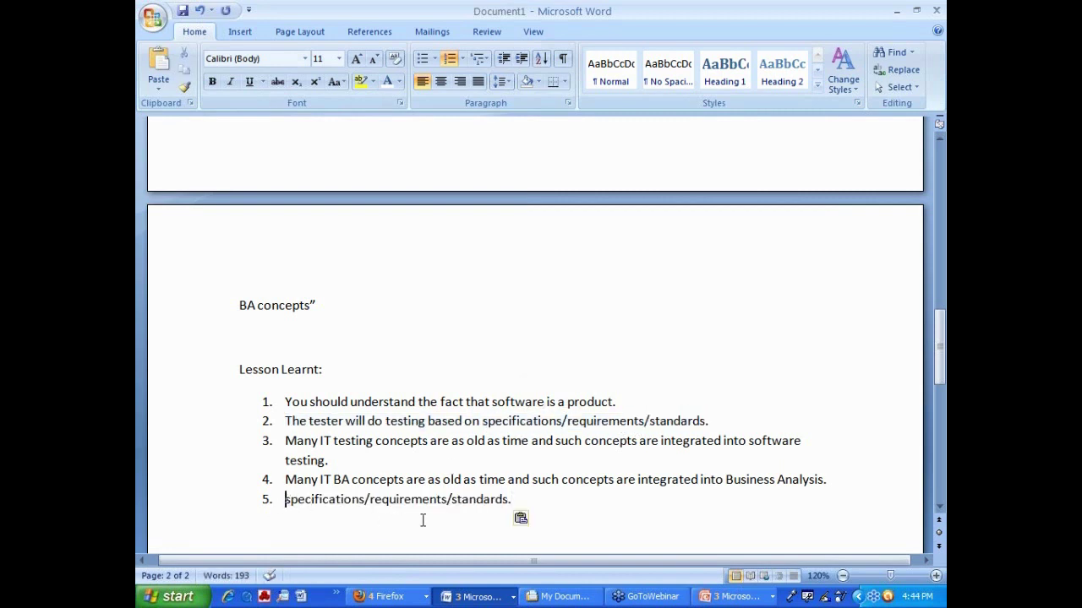
text(BA writes -)
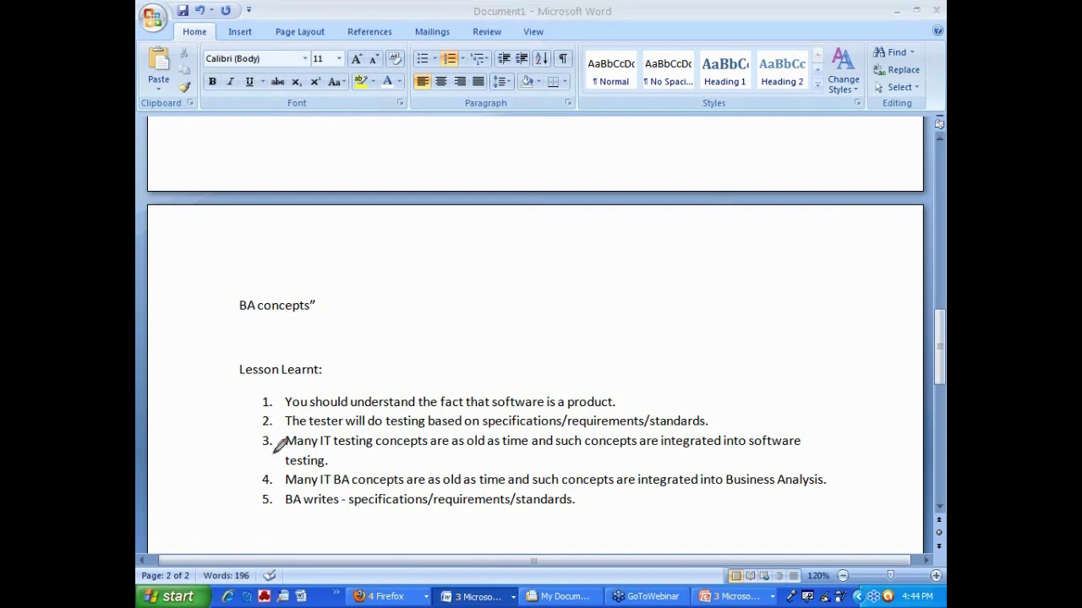
mouse_move(258, 423)
mouse_down()
mouse_move(235, 456)
mouse_move(235, 500)
mouse_move(254, 499)
mouse_move(215, 507)
mouse_up()
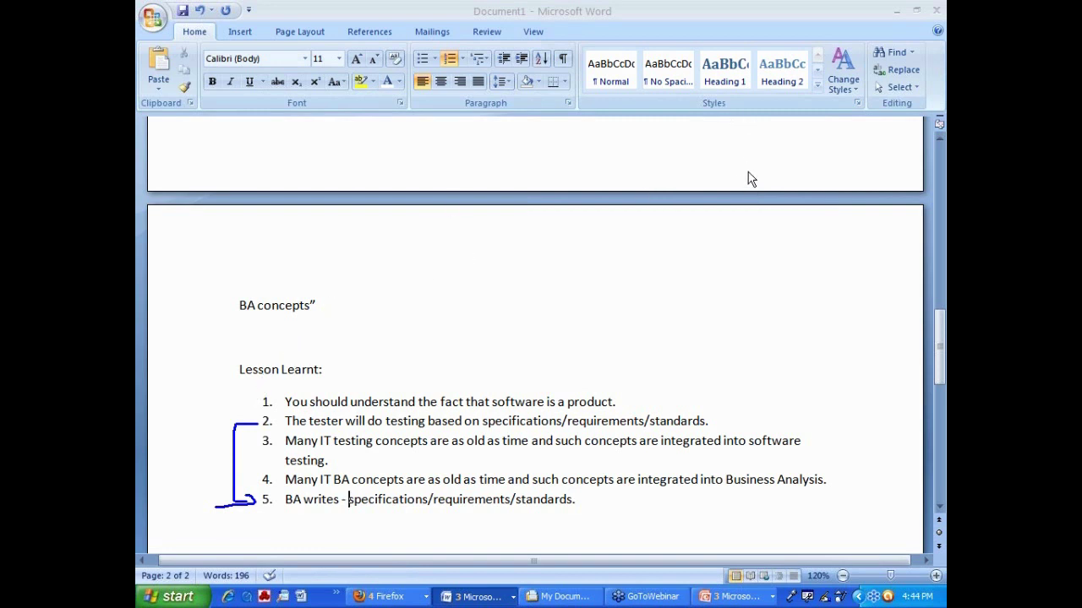
- Replace the stray quotation mark after "BA concepts" with a colon and insert four blank lines below it
click(331, 300)
key(BackSpace)
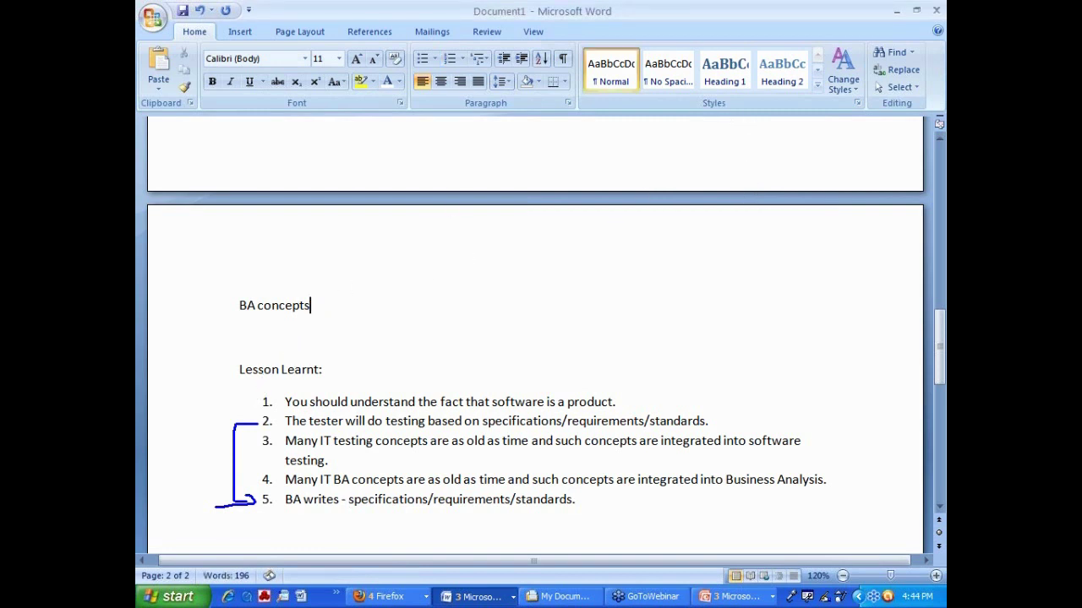
text(L)
key(Return)
key(Return)
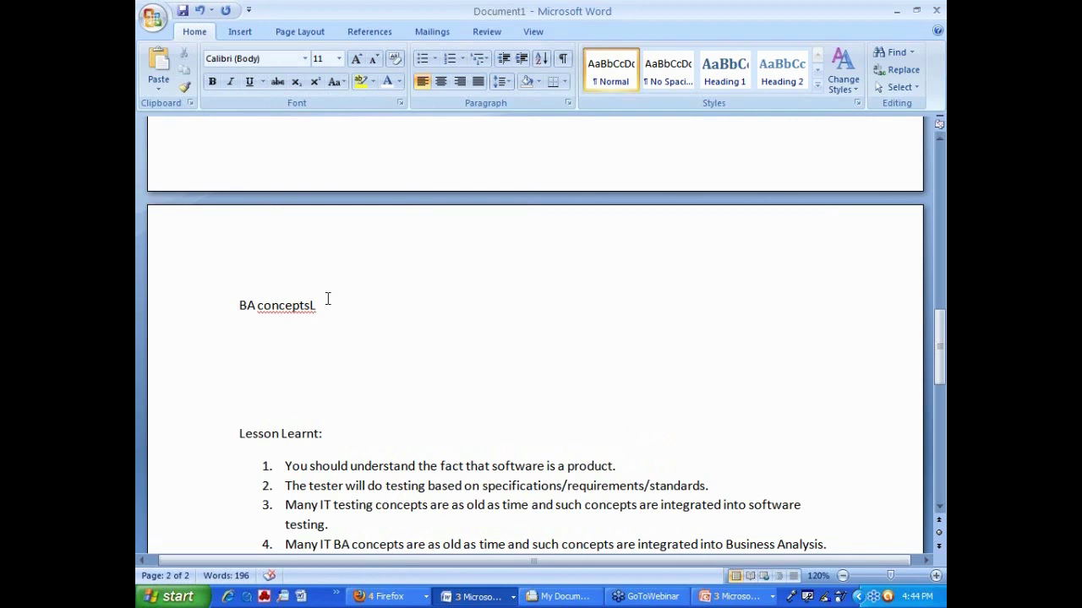
click(325, 304)
key(BackSpace)
text(:)
key(Return)
key(Return)
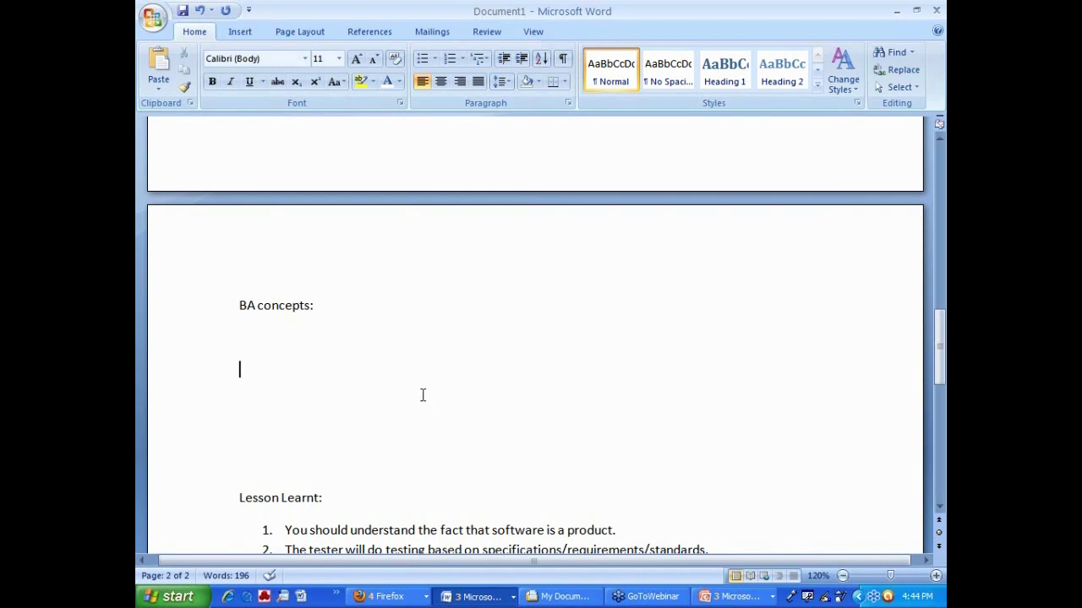
- Add the subheading "Waterfall SDLC:" directly under "BA concepts:" and start a new line below it
click(279, 347)
text(Waterfall)
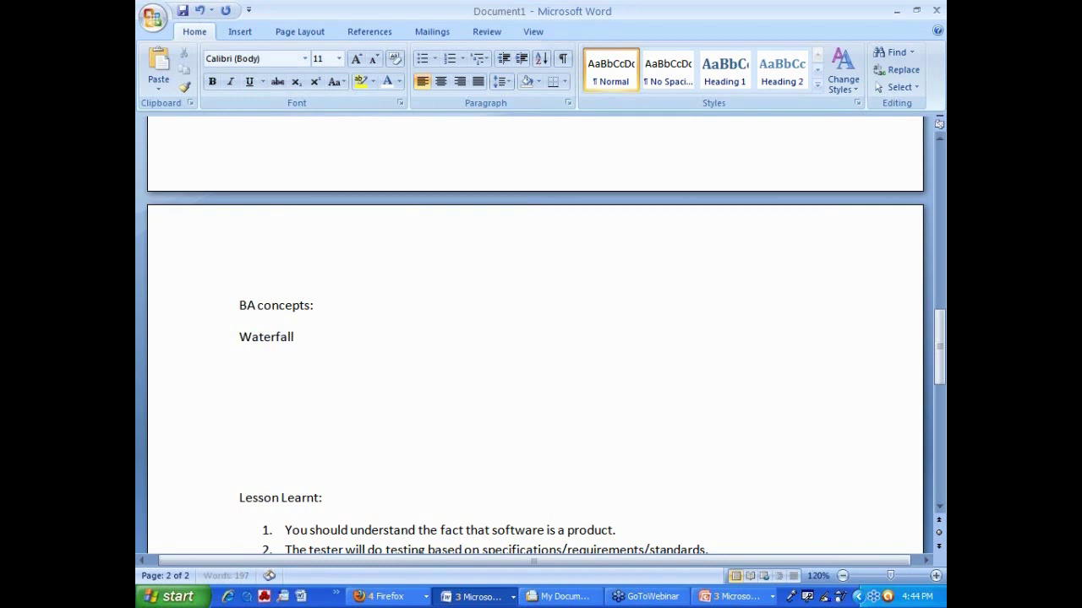
text( SDLC:)
key(Return)
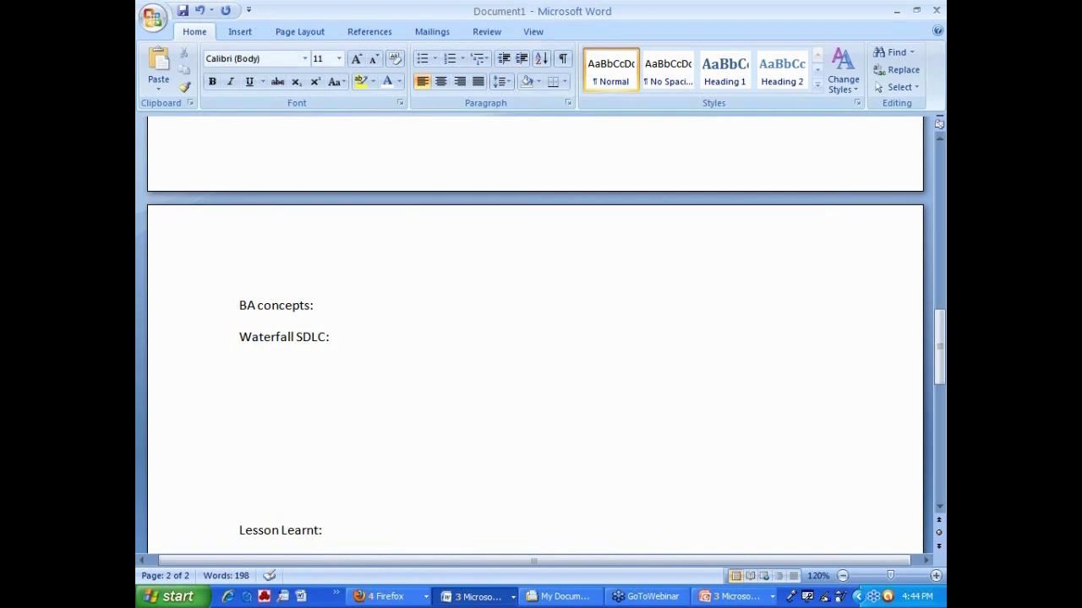
- Add a sixth item to the Lesson Learnt list reading "Waterfall SDLC method is as old as time"
click(479, 597)
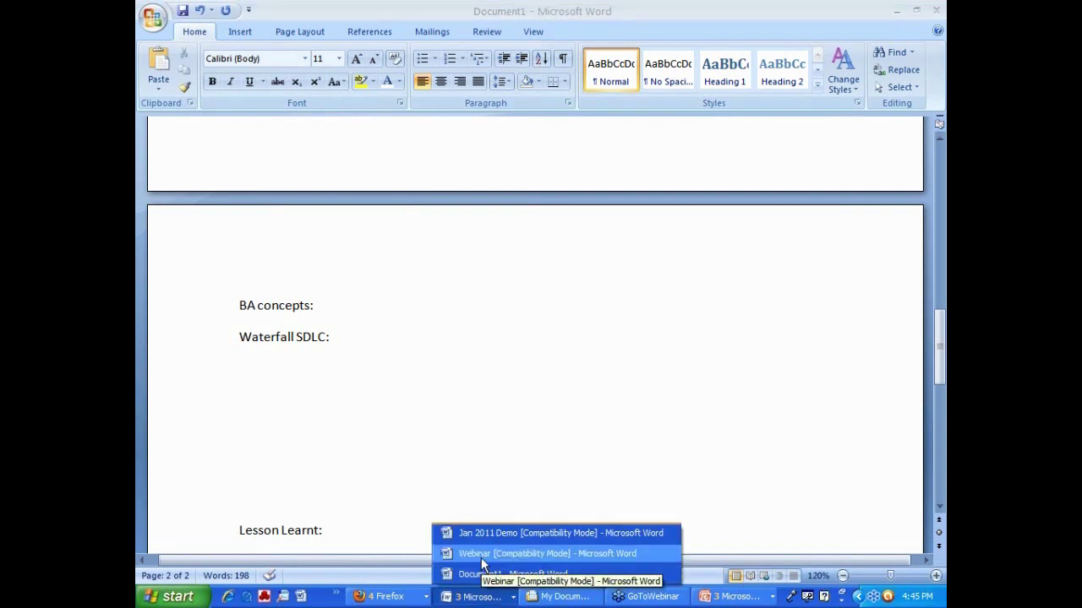
click(604, 466)
scroll(594, 475, down, 4)
click(594, 475)
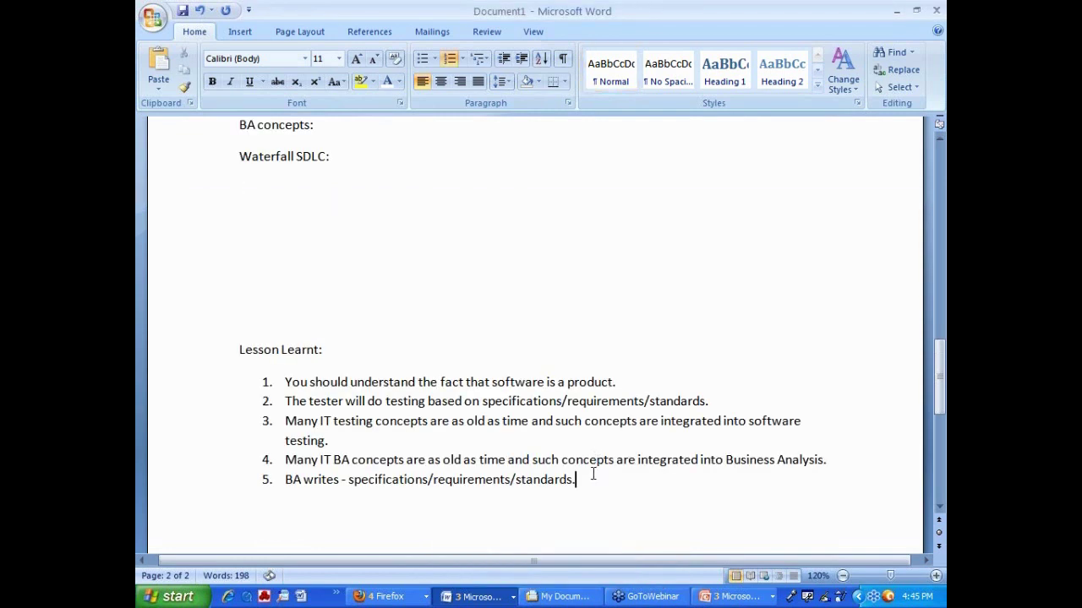
key(Return)
text(Waterfall)
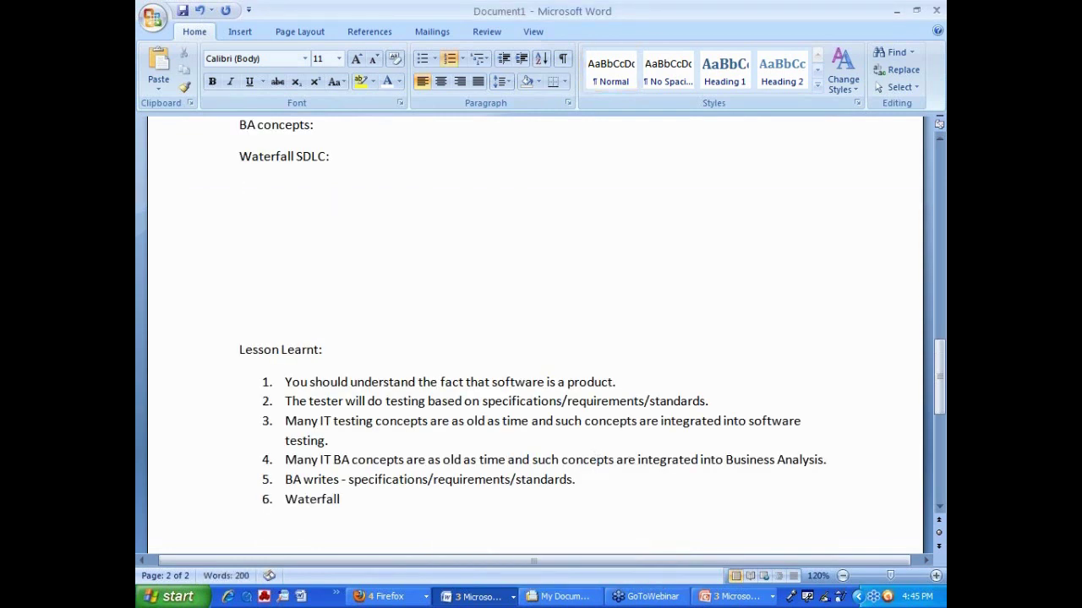
text( SDLC method is as old as time)
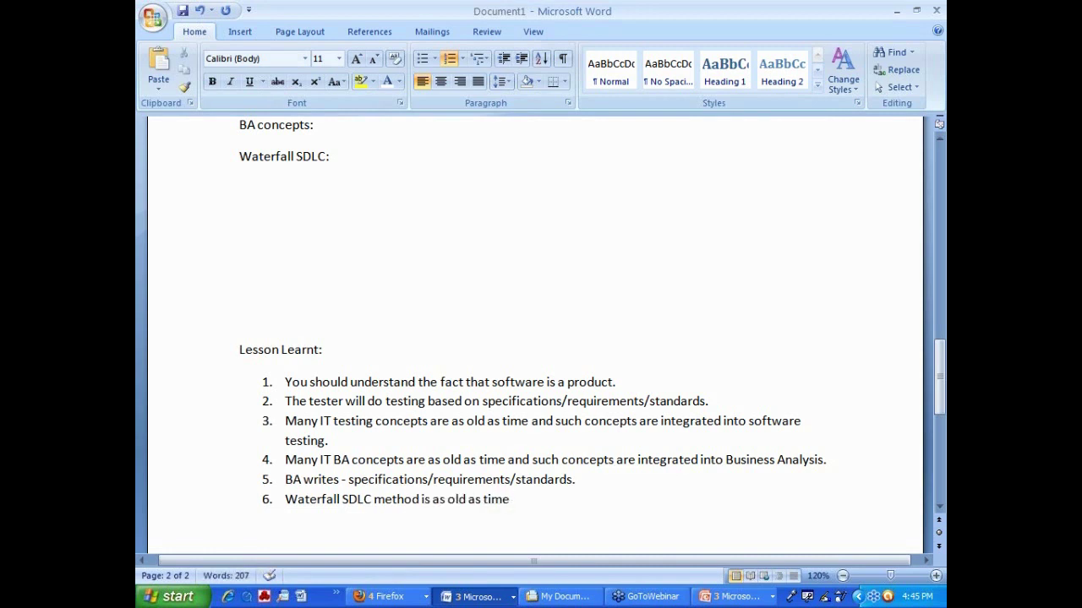
- Switch to the Webinar document, look through its pasted screenshots, and return to Document1
click(478, 596)
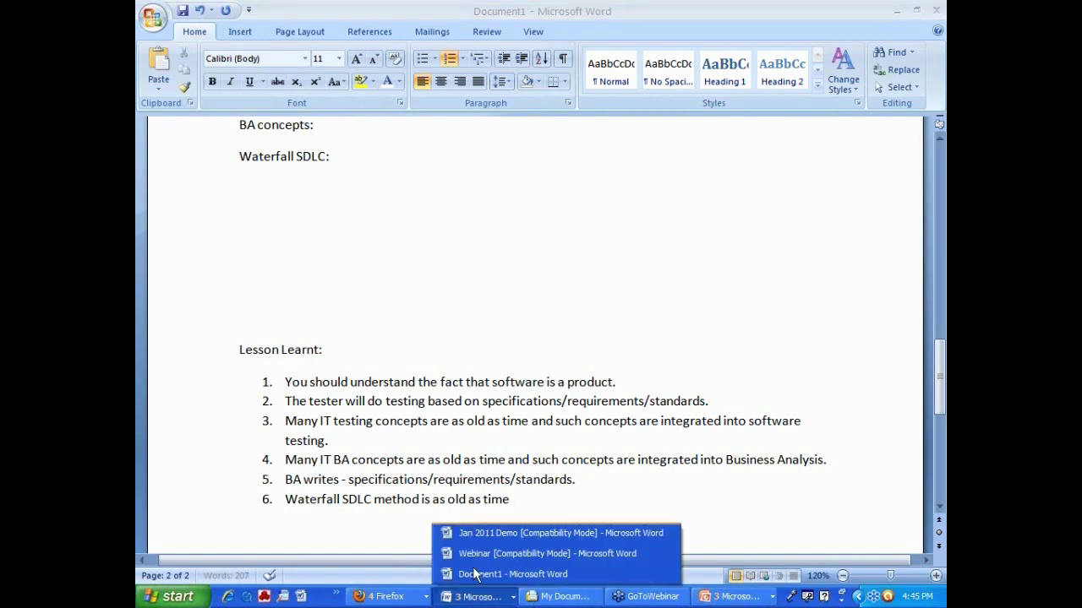
click(473, 554)
click(473, 553)
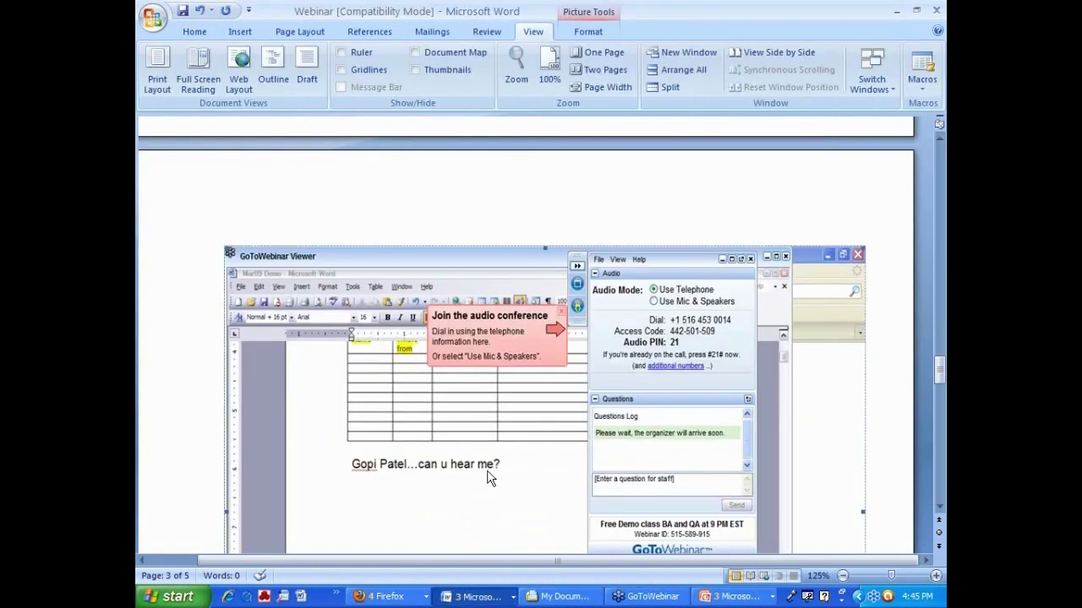
scroll(485, 475, down, 10)
scroll(485, 476, down, 10)
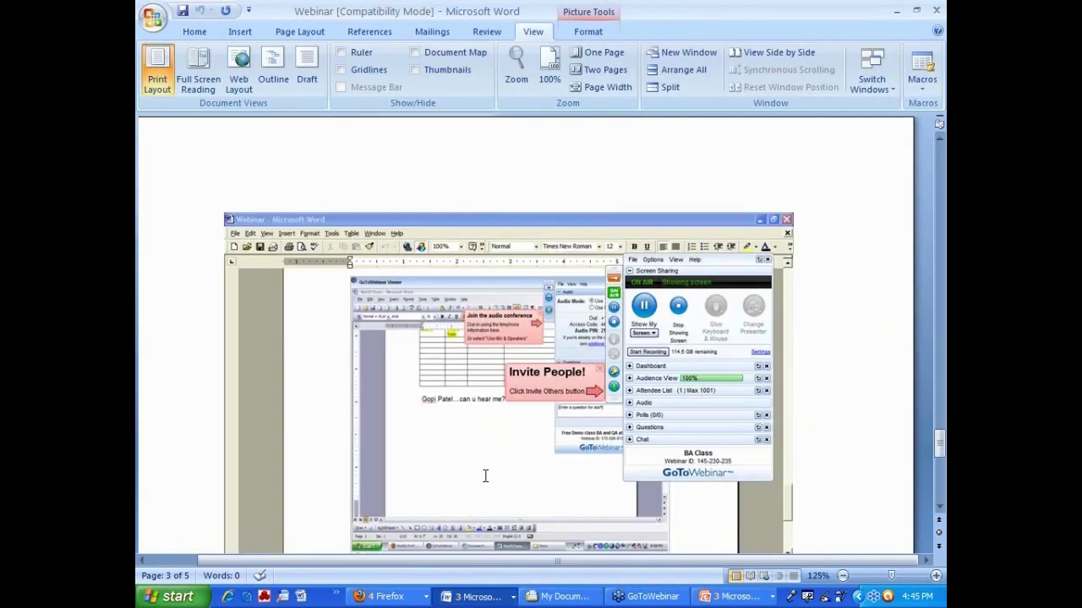
key(alt+Tab)
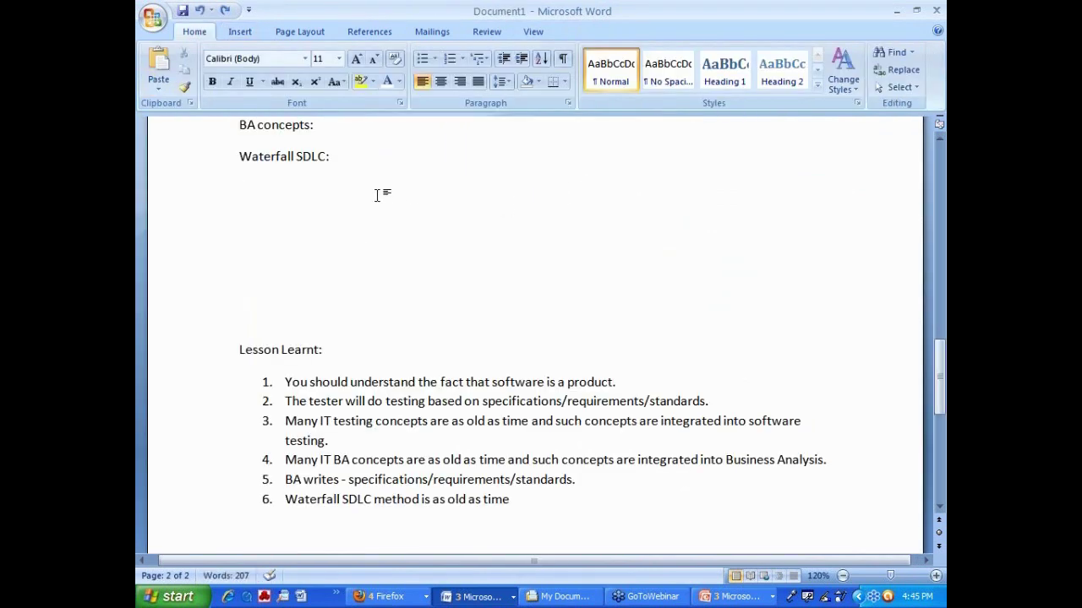
- Write the line "Scenario: You are thinking about building a home..." under "Waterfall SDLC:" and start a new line
text(Scenar)
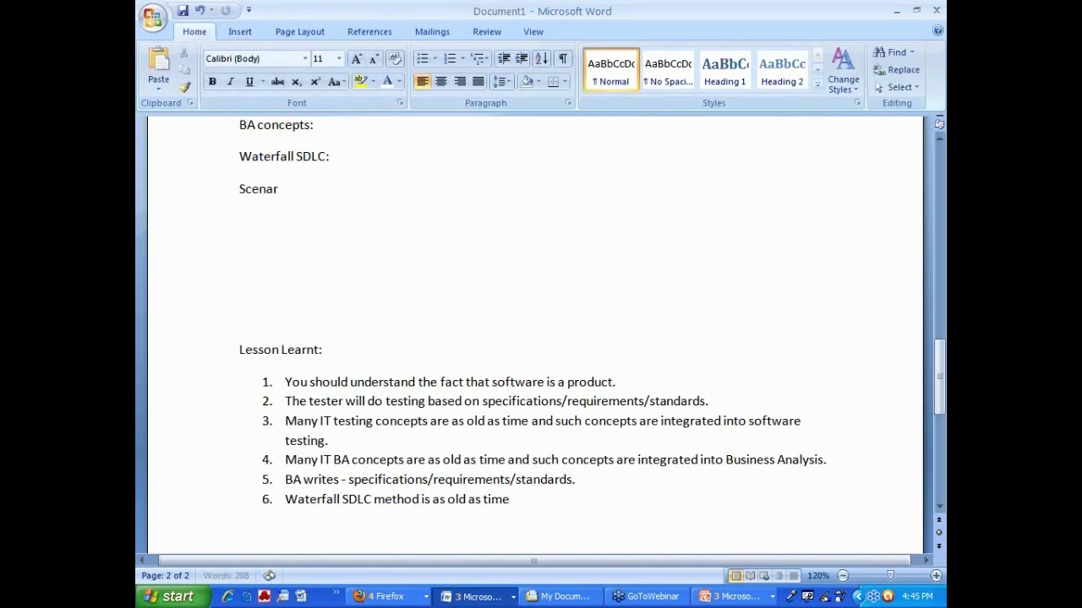
text(io: You are thinking about bu)
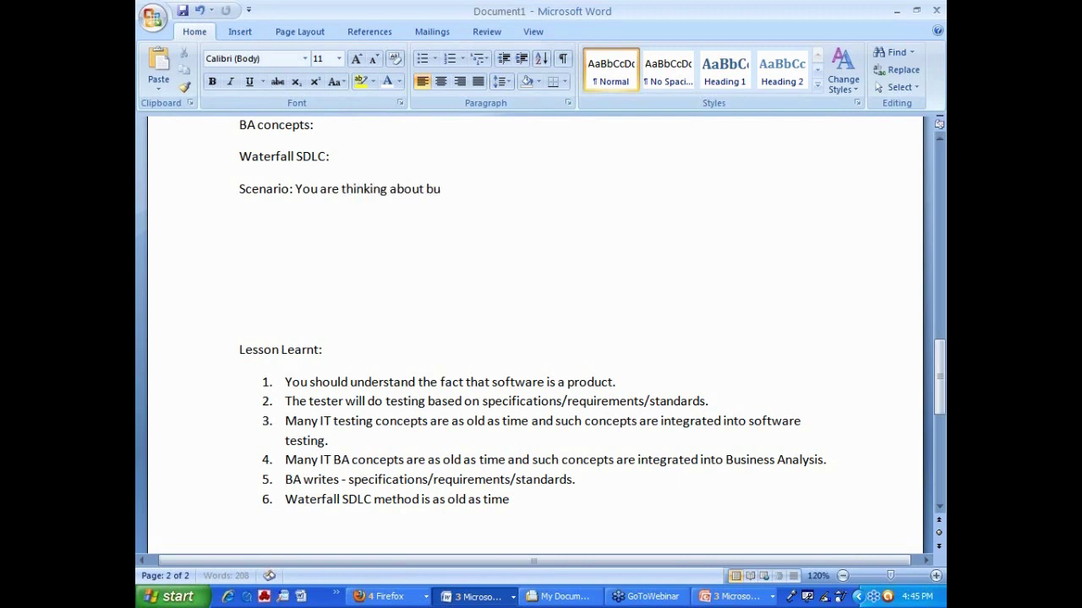
text(ilding a home)
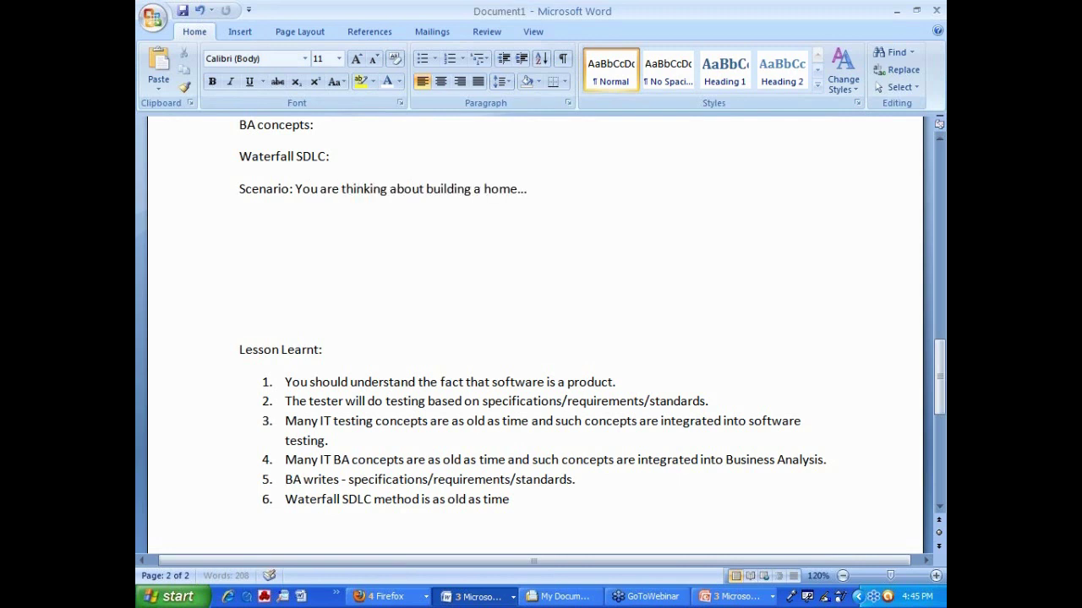
text(...)
key(Return)
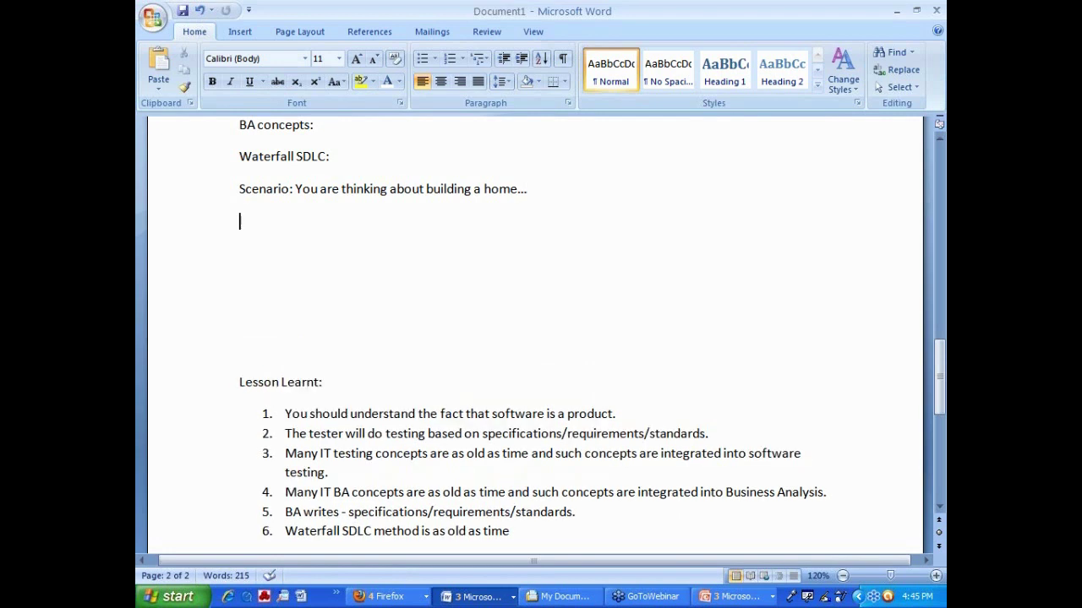
- Add the heading "Step-1 (Research):" below the scenario line, correcting the spelling of "Research", and insert new lines after it
text(Step-1 (Researcg)
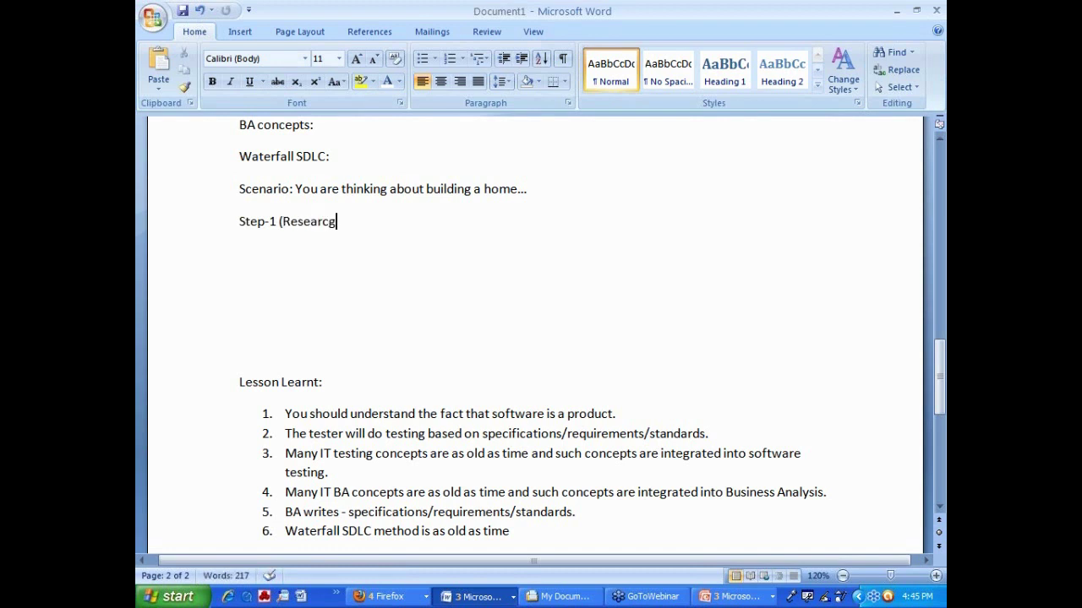
text():)
key(Return)
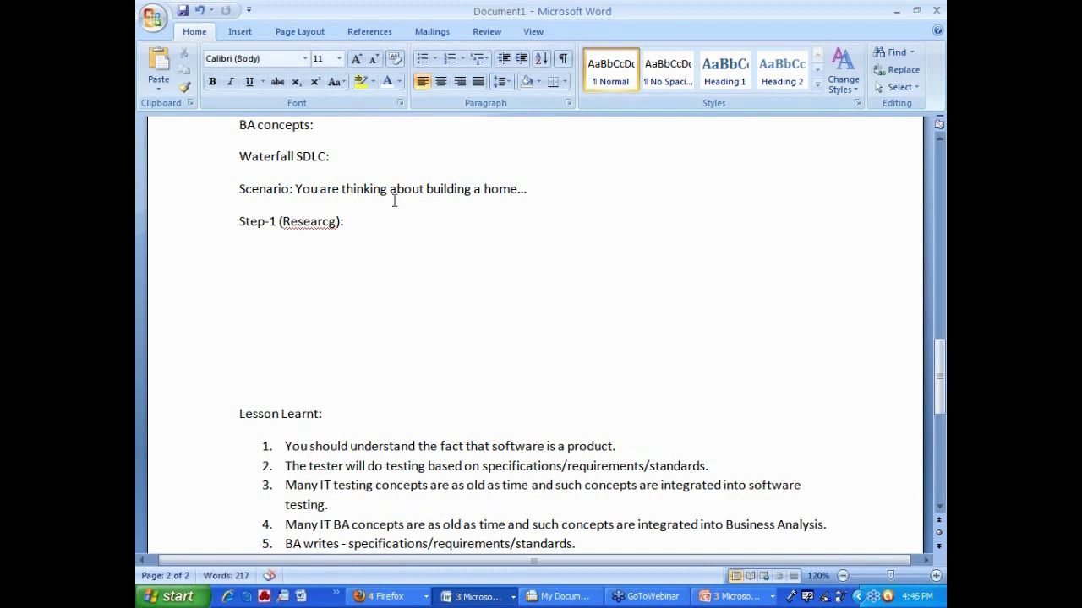
click(306, 221)
right_click(310, 219)
click(382, 239)
key(Return)
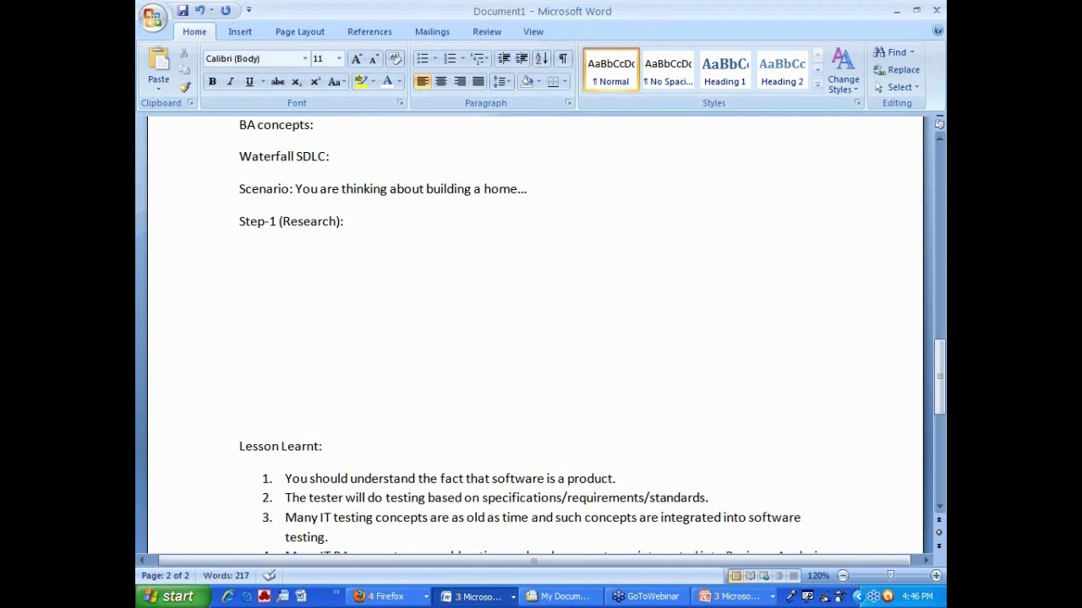
- Start a numbered list under "Step-1 (Research):" with the item "Location (security, schools, access etc)"
text(1.)
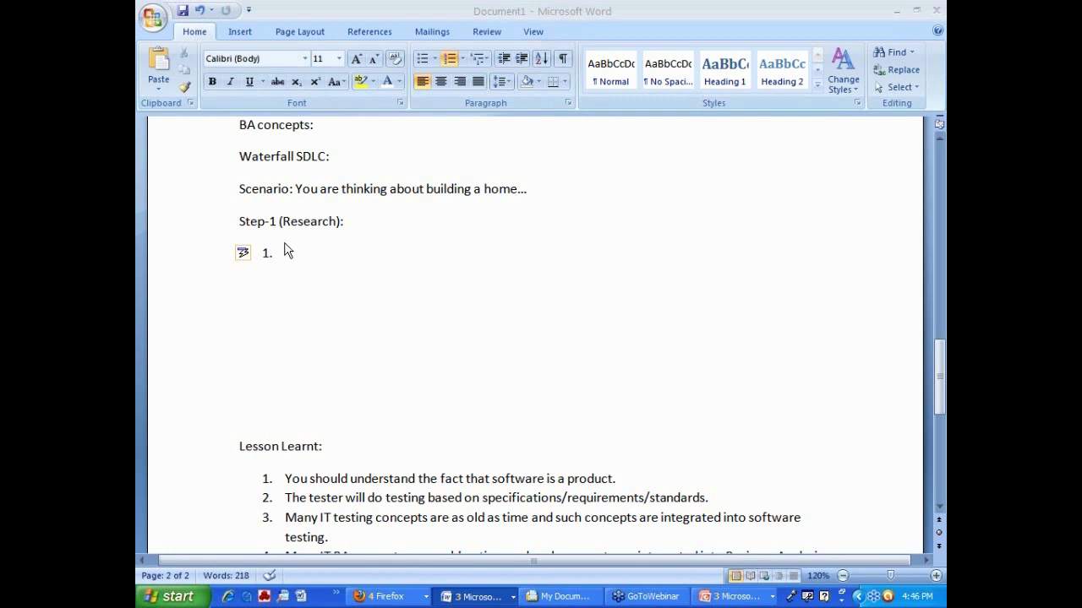
click(284, 249)
text(Locati)
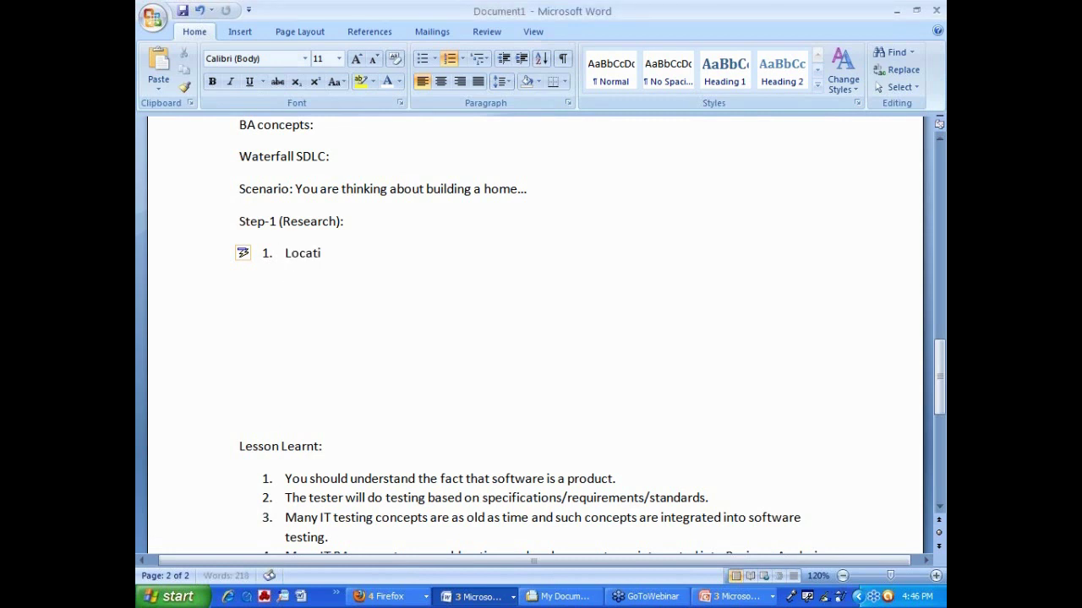
text(on (security, shc)
key(BackSpace)
key(BackSpace)
text(c)
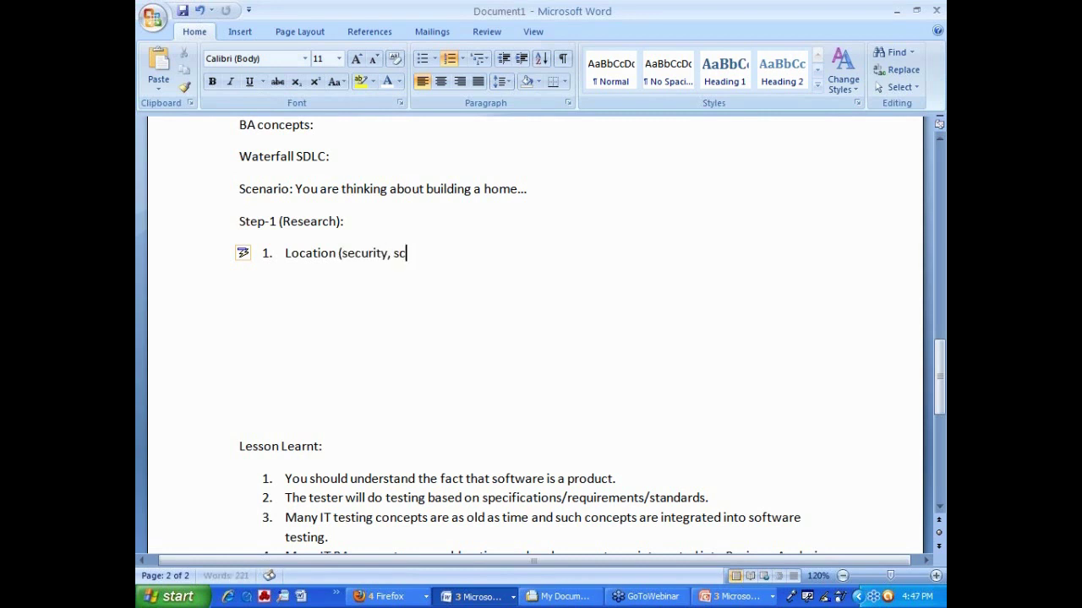
text(hools, access etc)
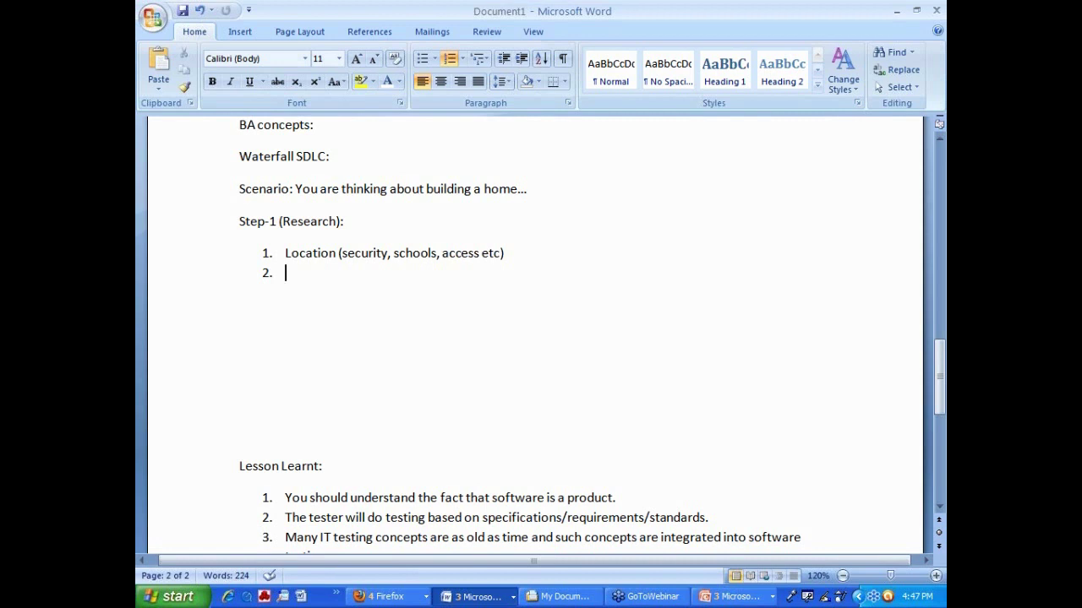
- Enter "Good Builder/Labor" as the second item of the Step-1 list and start a third item
text(ood Build)
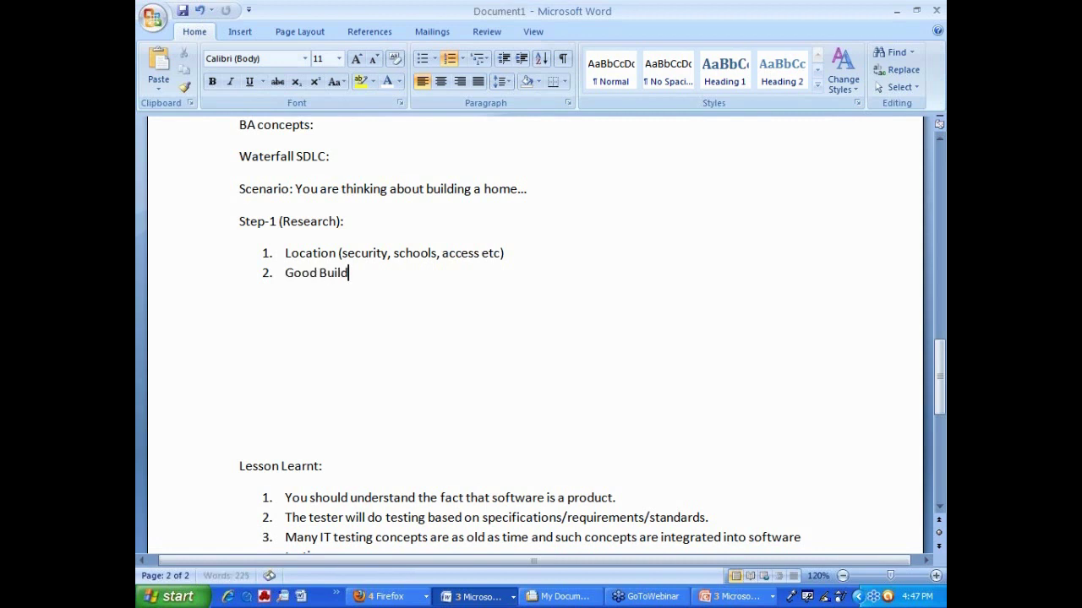
text(er/Labor)
key(Return)
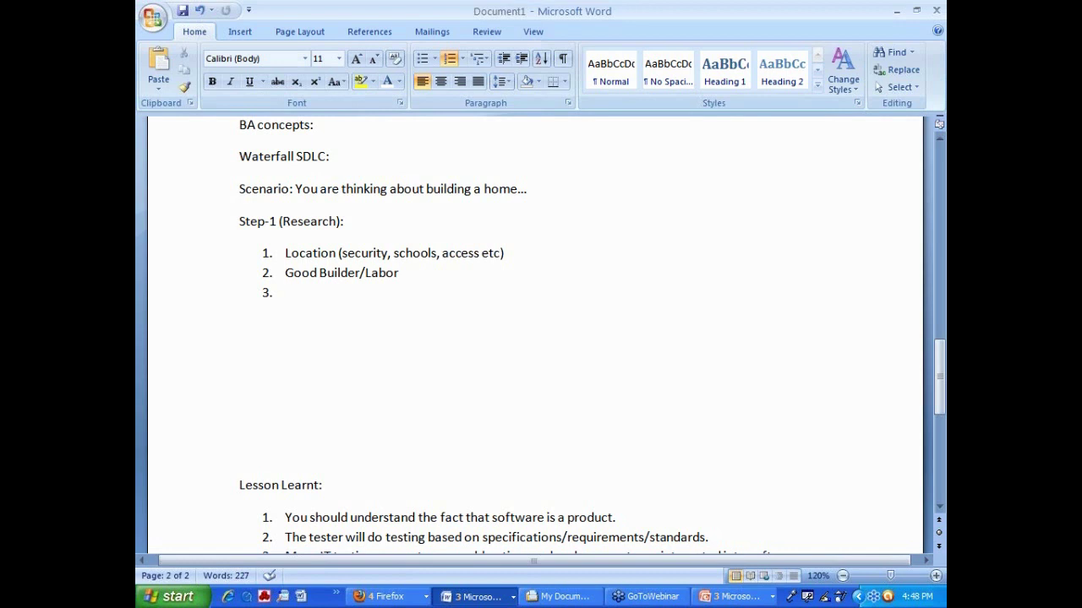
- Add "Features of a home – area, how many bed rooms, bathrooms, kitchen, yard, basement etc" as the third item and close the gap above it
key(ctrl+z)
text(Features of a home – area, how many bed rooms, bathrooms, kitchen, yard, basement etc)
click(429, 277)
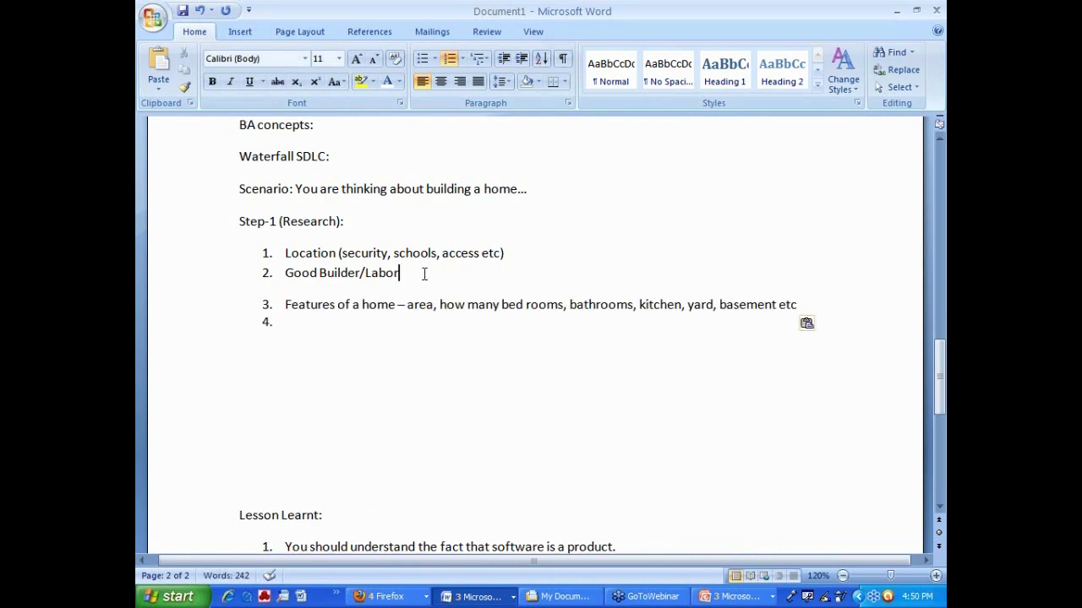
key(Delete)
key(Return)
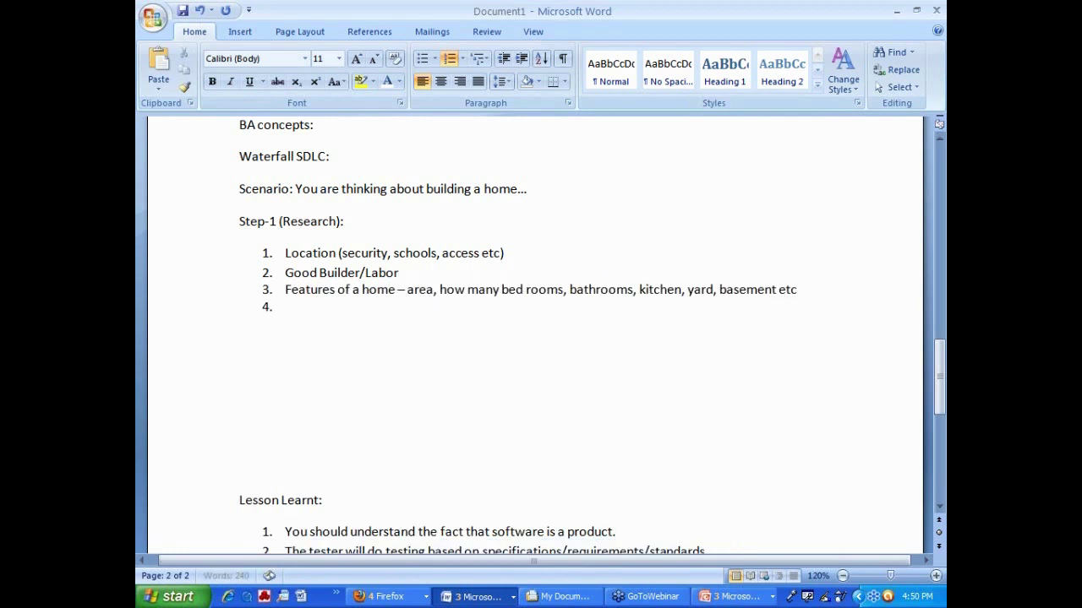
drag(407, 290, 681, 291)
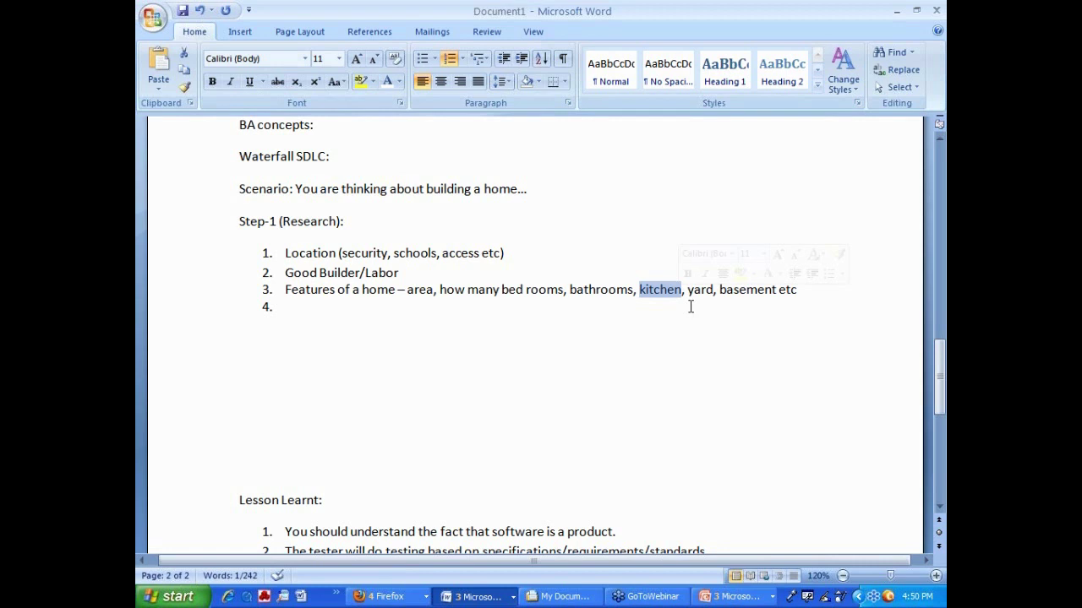
drag(809, 293, 314, 291)
click(475, 596)
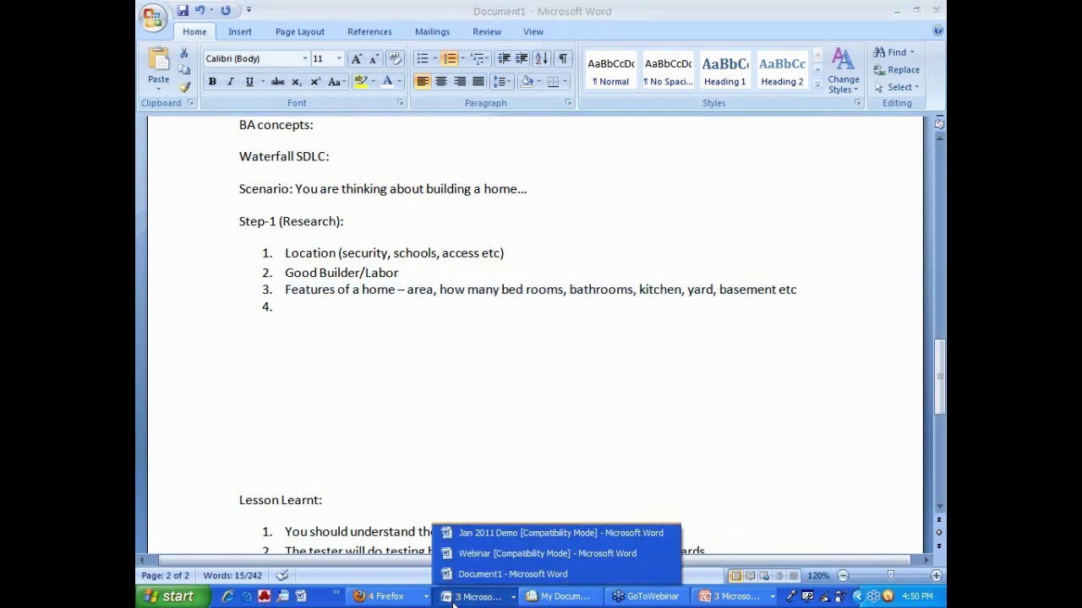
click(628, 598)
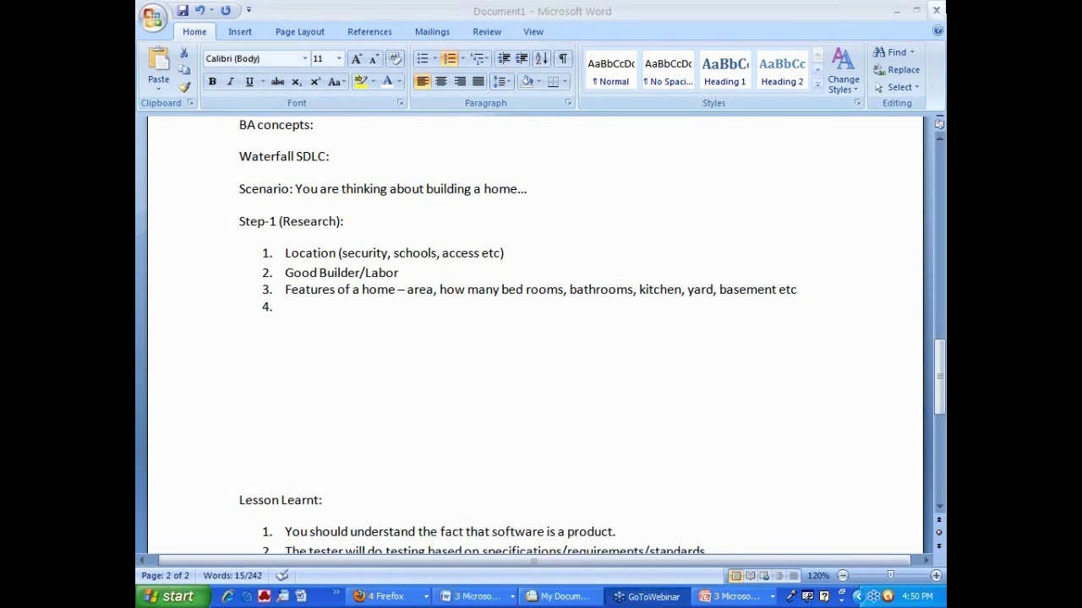
click(338, 304)
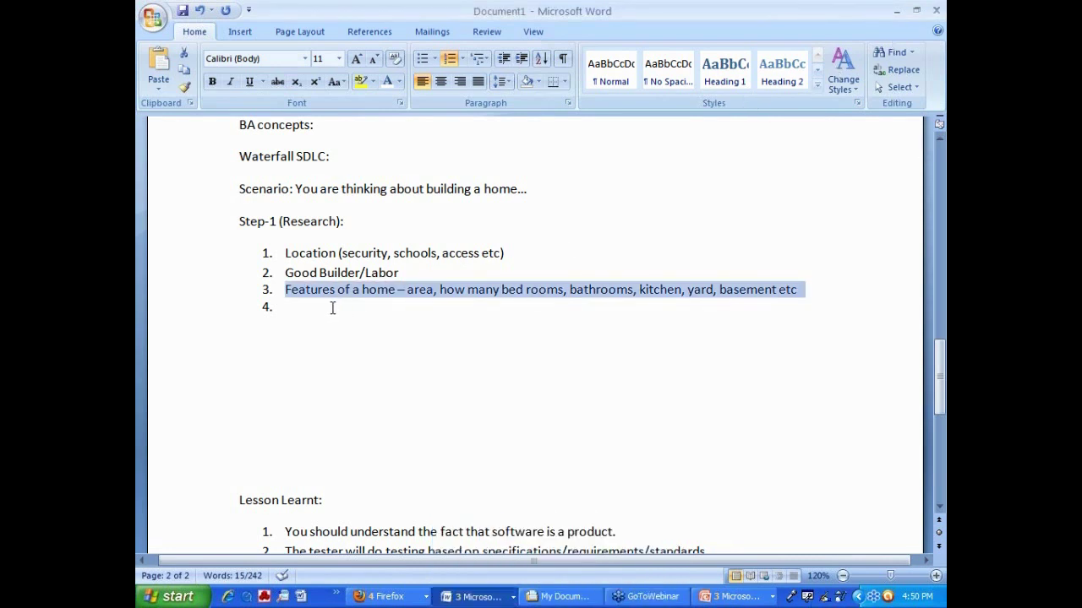
- Add "Good materials" and "Timeframe" as items 4 and 5 of the Step-1 list, and insert an empty line below "Waterfall SDLC:"
click(331, 307)
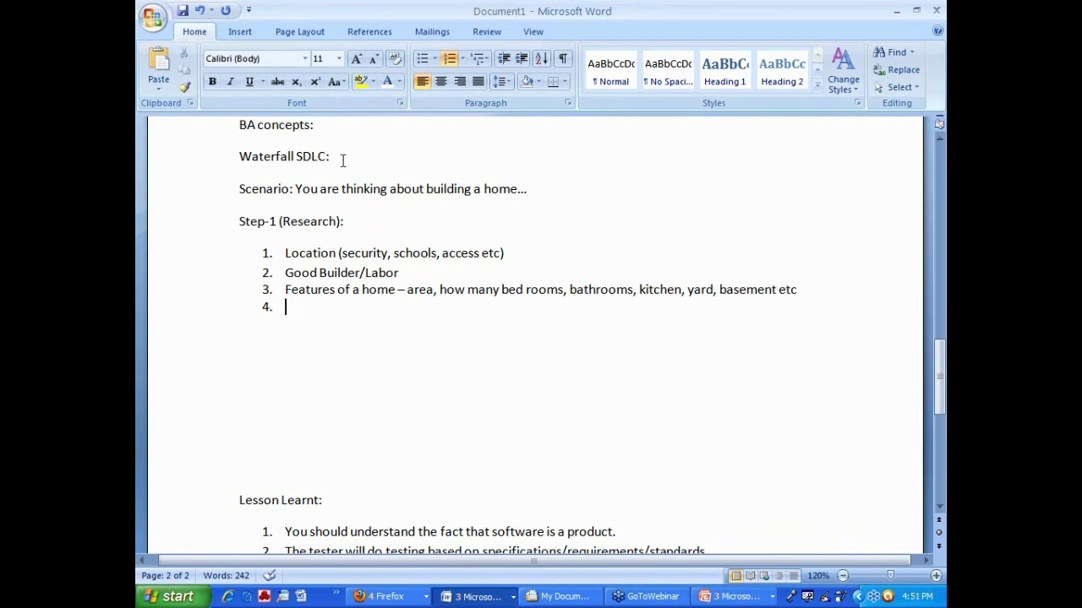
text(Good materials)
key(Return)
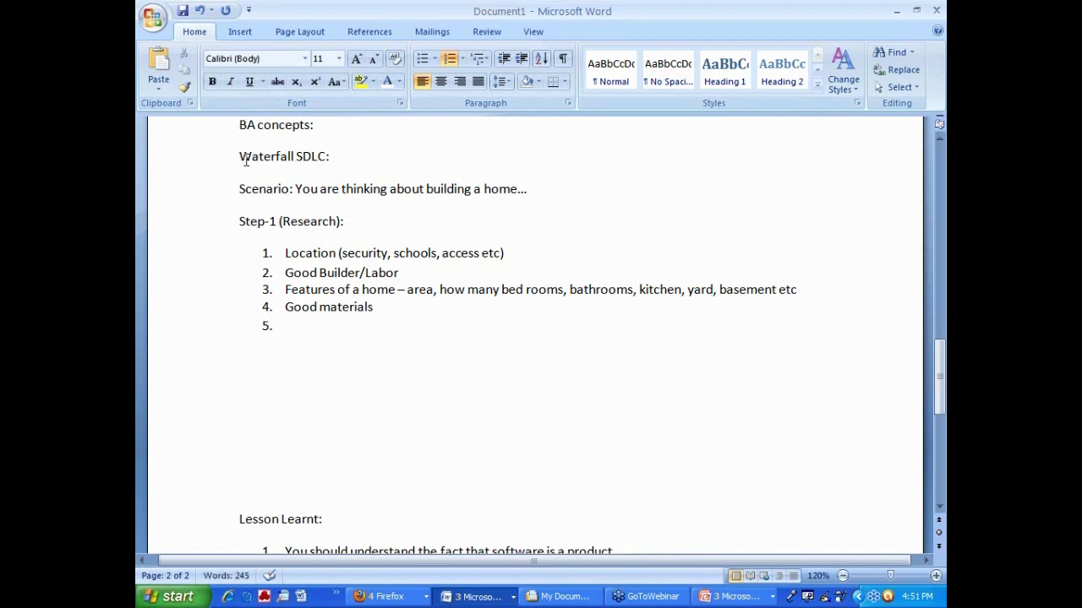
click(338, 157)
key(Return)
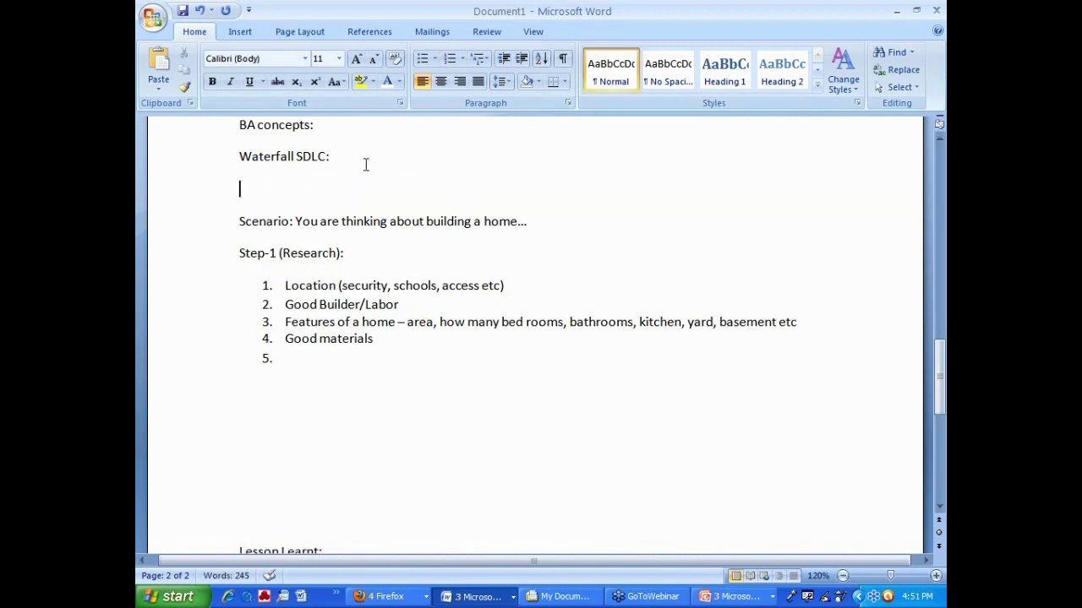
click(297, 360)
text(Timeframe)
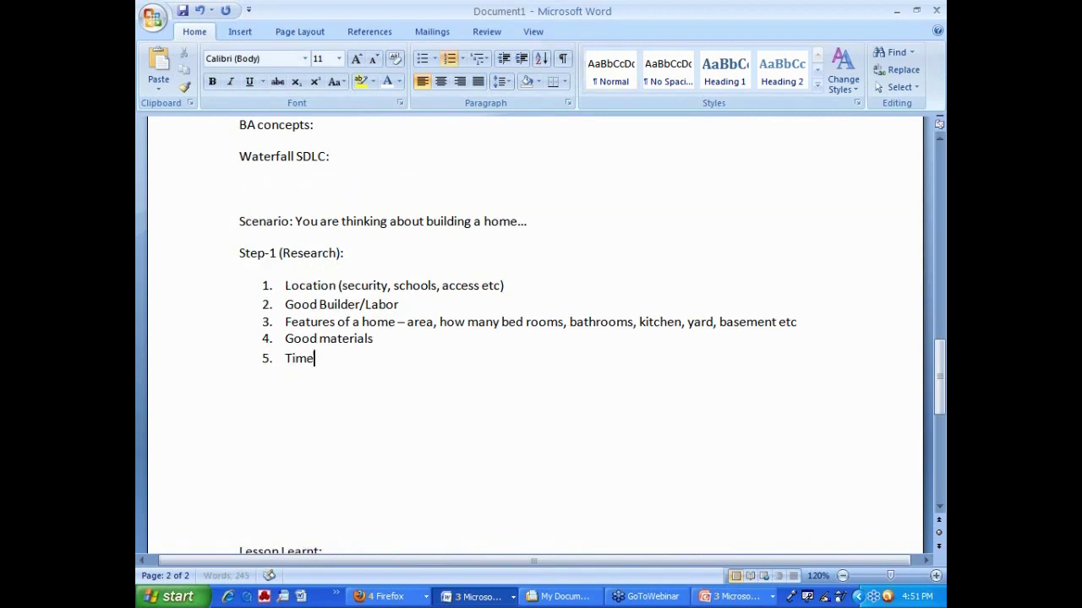
- Write the line "Home.....process of building a home" below the "Waterfall SDLC:" heading and start a new line
click(251, 157)
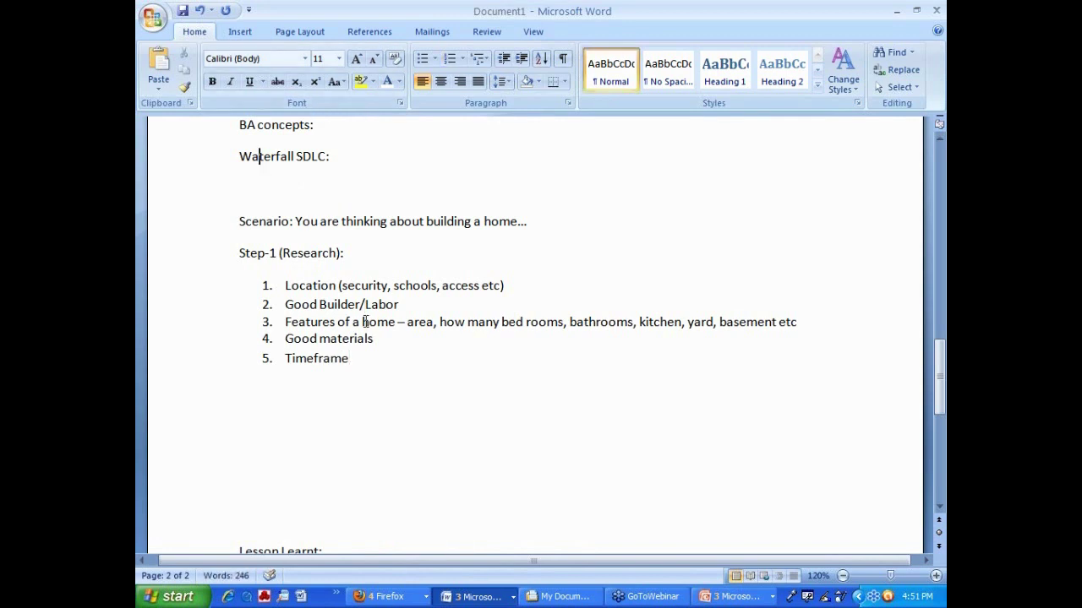
click(358, 359)
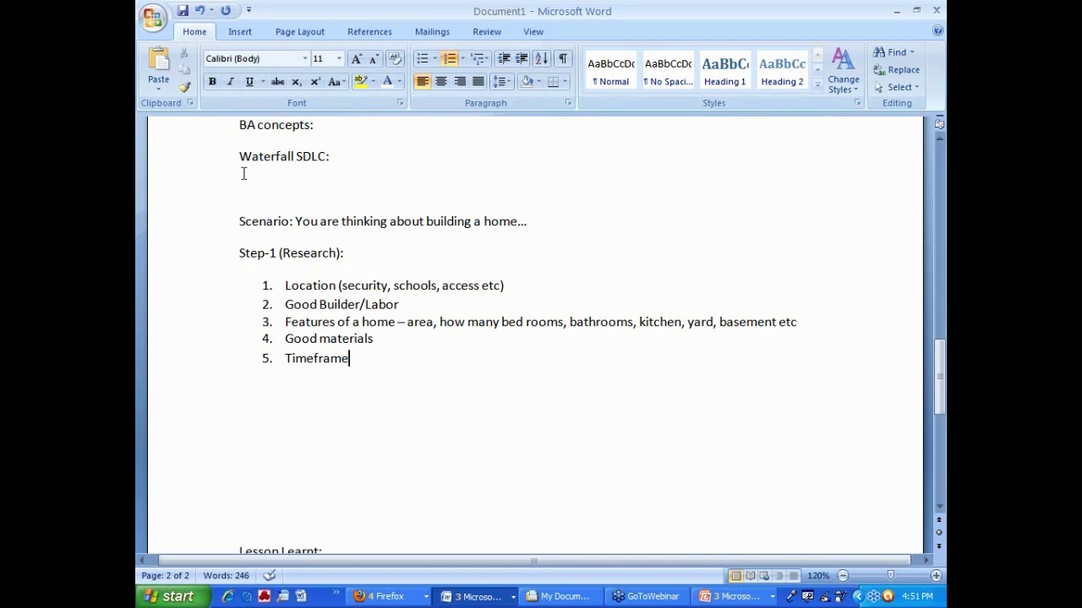
drag(235, 152, 363, 172)
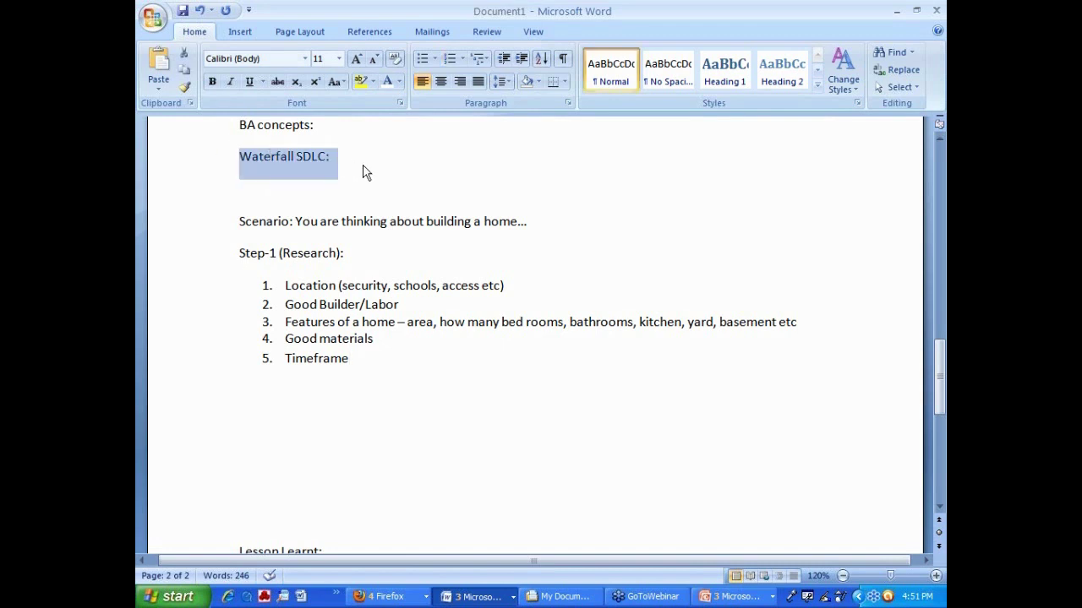
click(348, 164)
key(Return)
text(Hom)
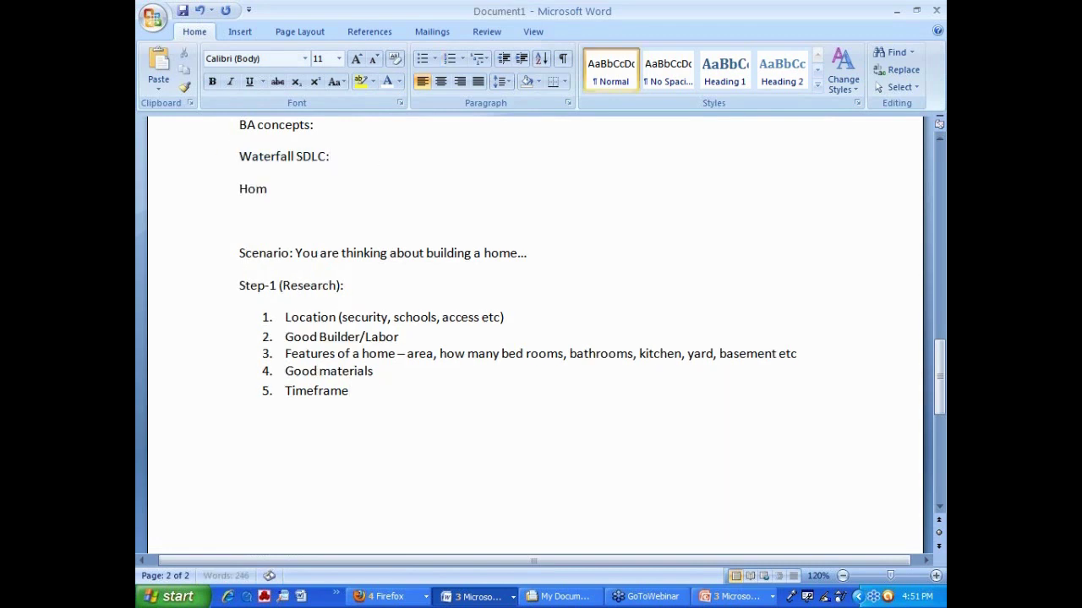
text(e.....process of building a home)
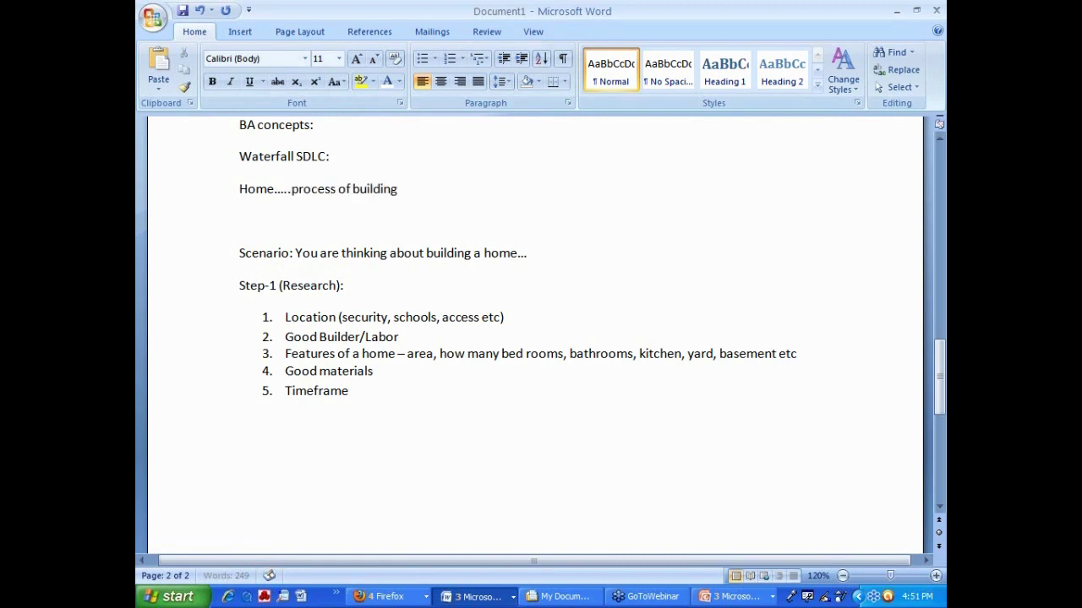
key(Return)
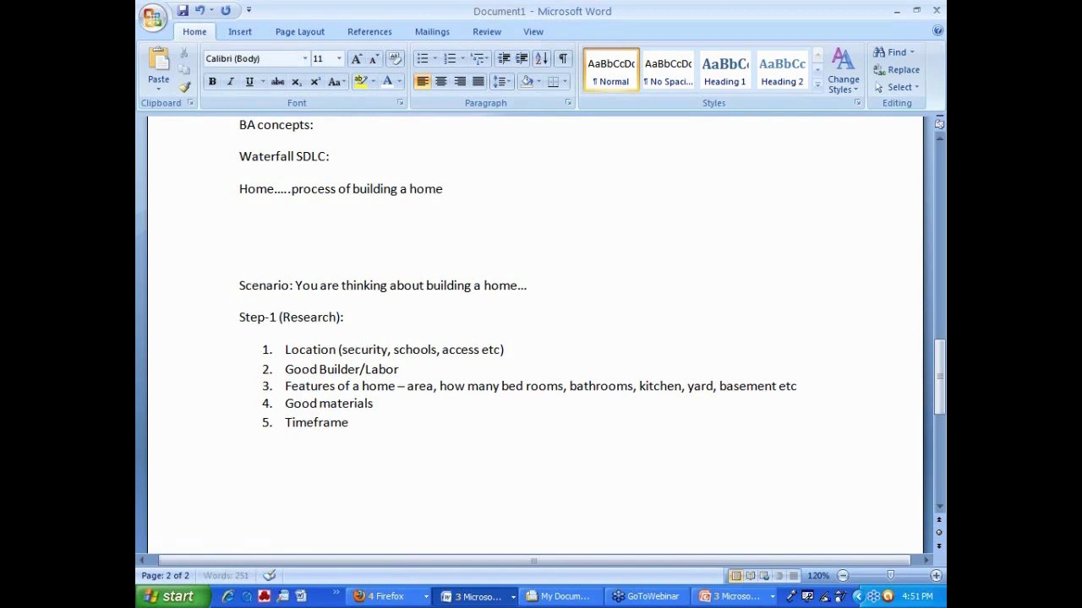
- Add the lines "Analogy" and "Waterfall SDLC" below the home-building line, correcting the spelling of "Analogy"
text(anology)
key(Return)
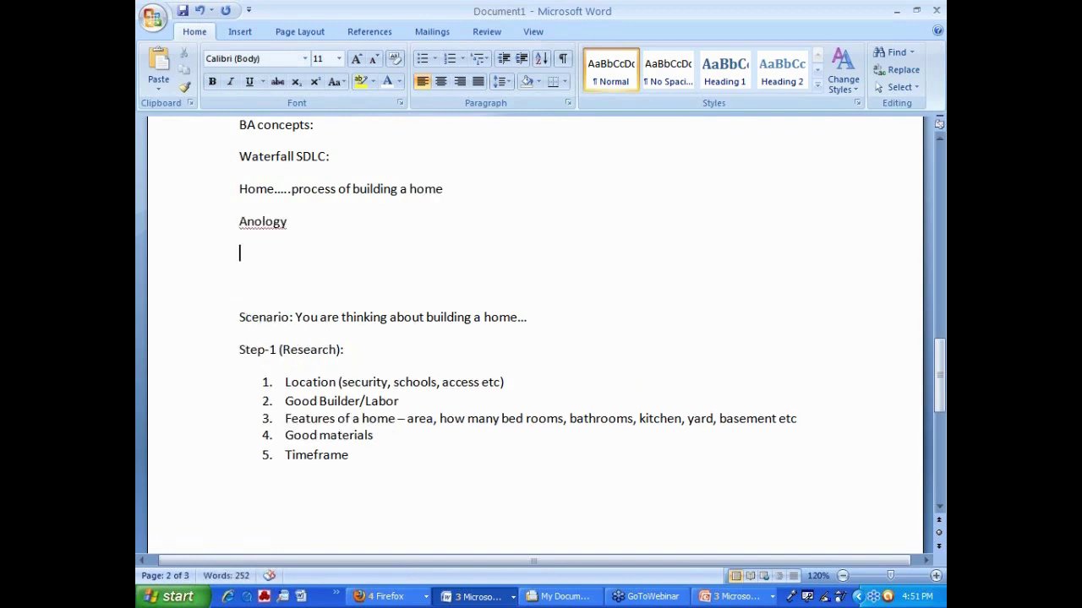
text(Waterfall)
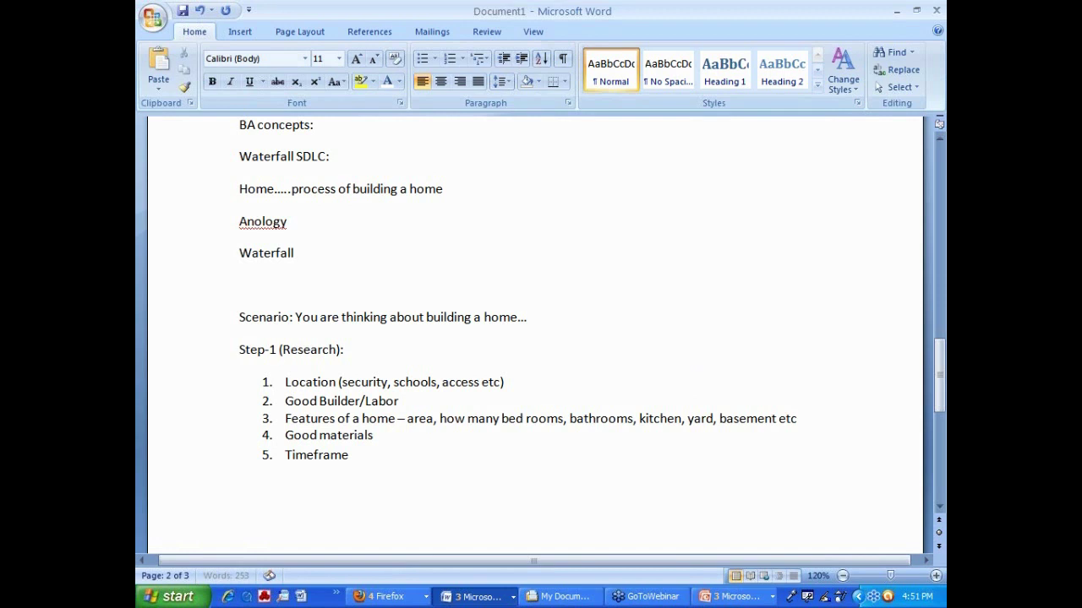
text( SDLC)
drag(445, 188, 252, 196)
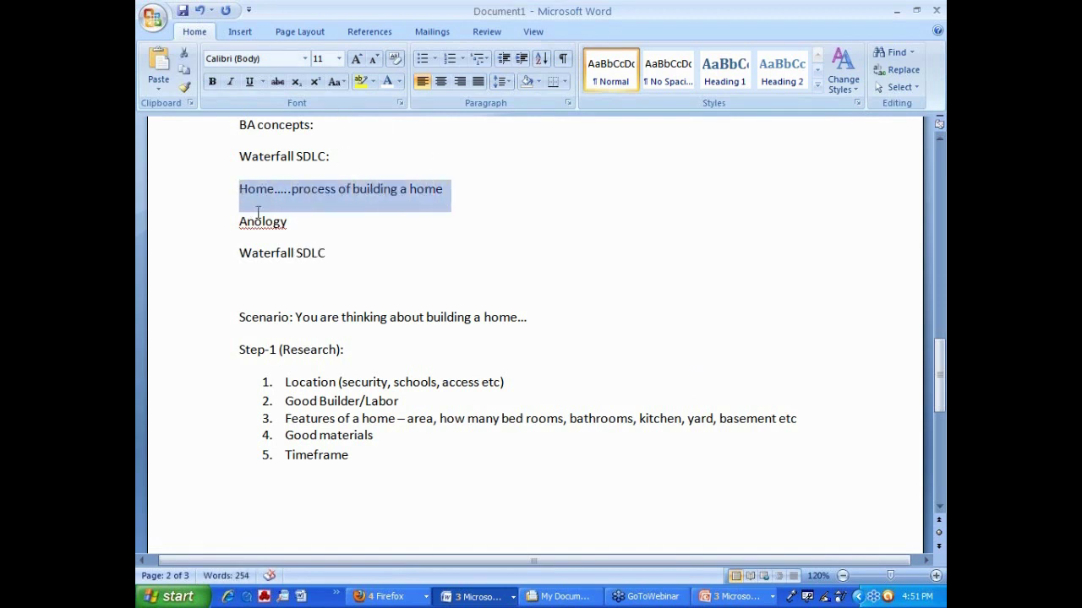
click(258, 222)
right_click(261, 221)
click(328, 239)
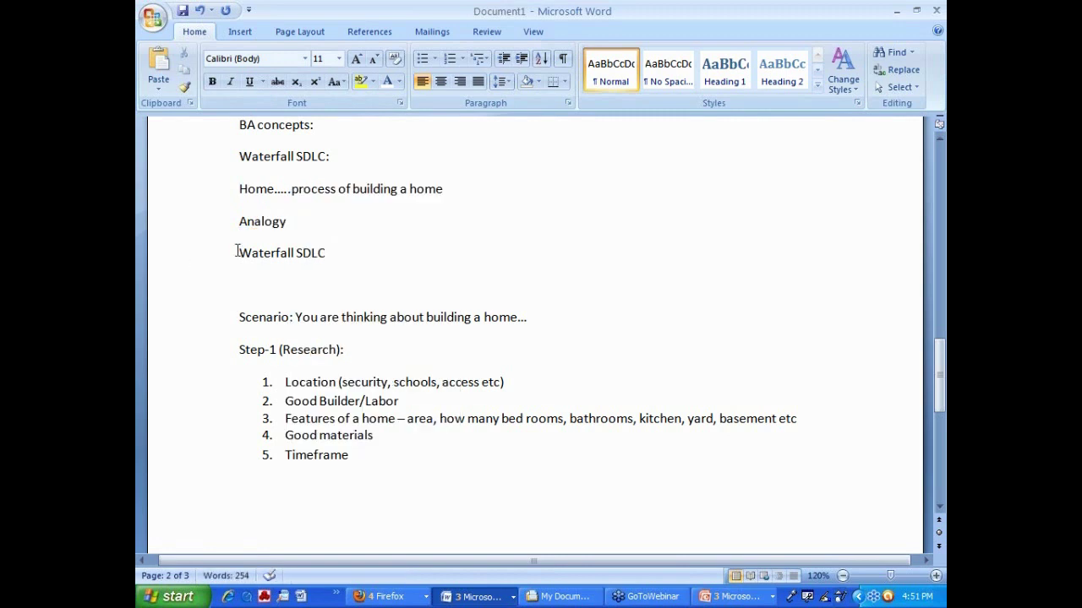
- Remove one empty line between the new "Waterfall SDLC" line and the "Scenario" line
drag(238, 252, 327, 246)
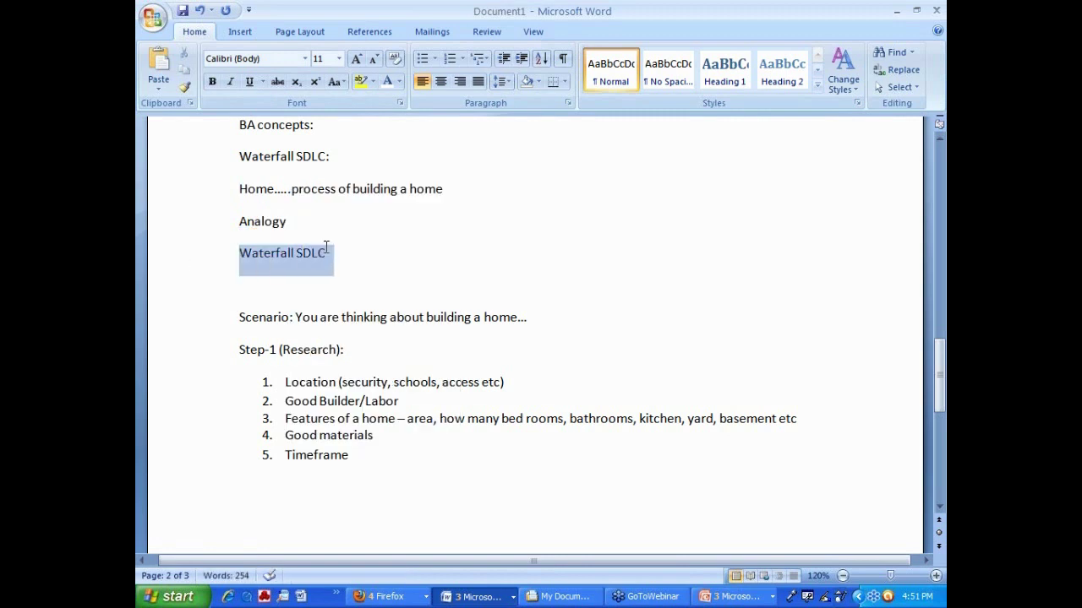
click(414, 266)
scroll(411, 261, down, 3)
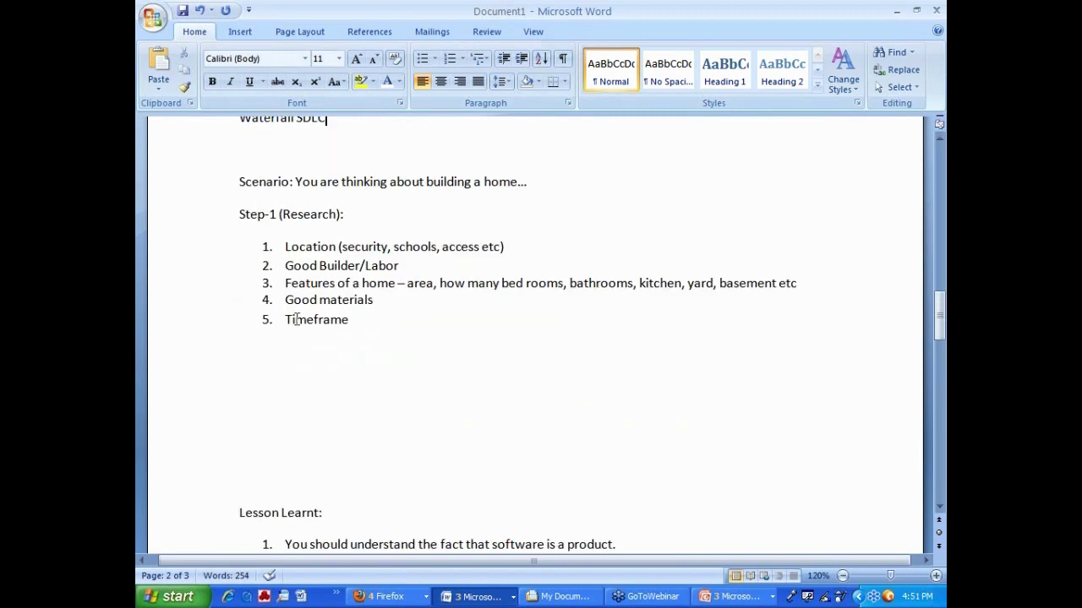
click(238, 146)
key(Delete)
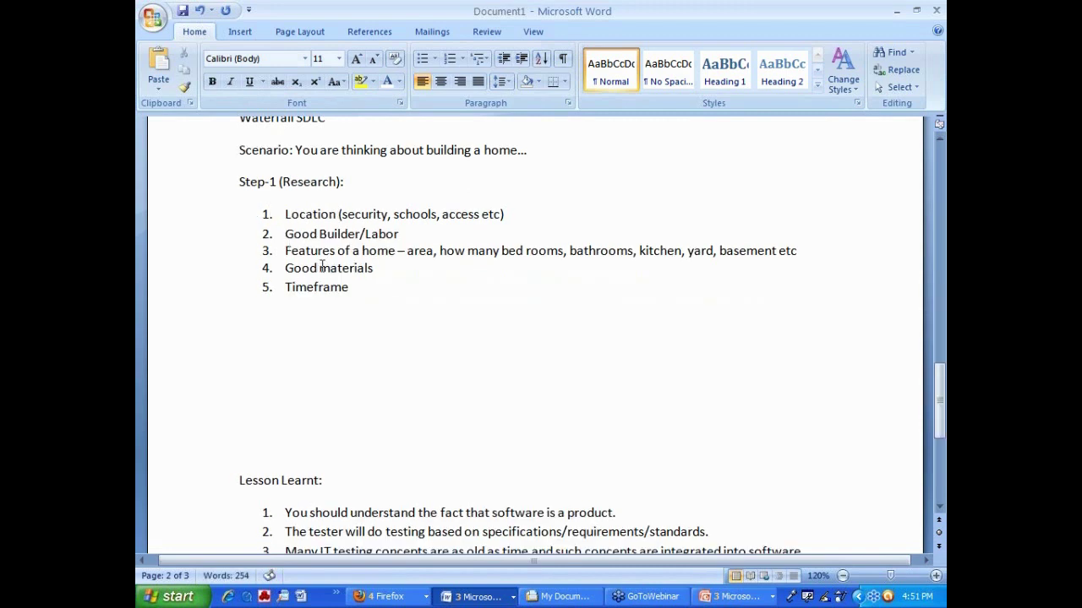
- Add an unnumbered line "Etc" below "Timeframe" in the Step-1 list, followed by an empty line
click(349, 287)
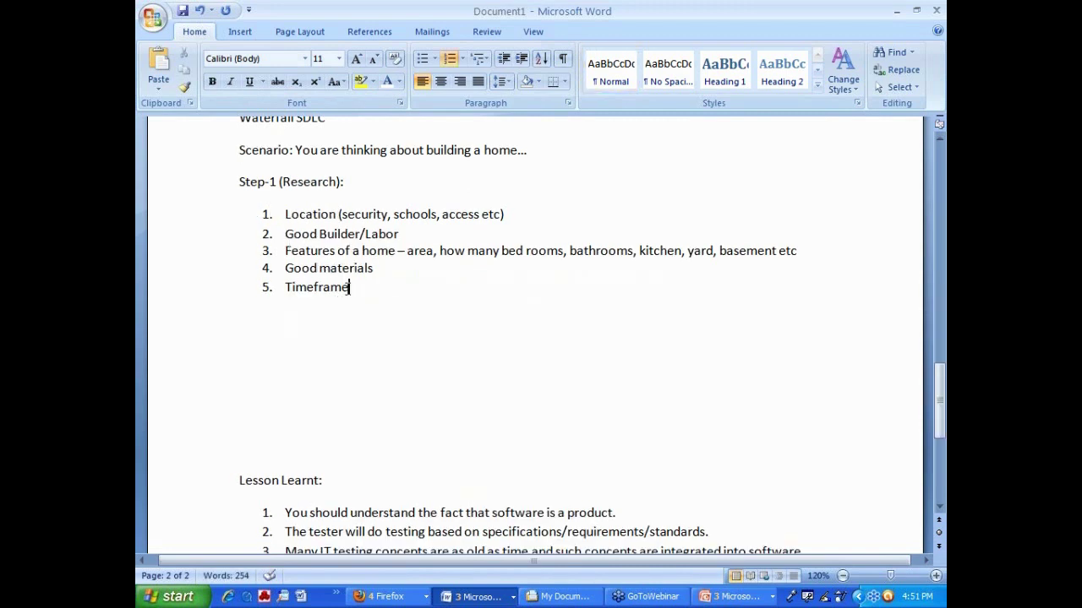
key(Return)
key(BackSpace)
text(etc)
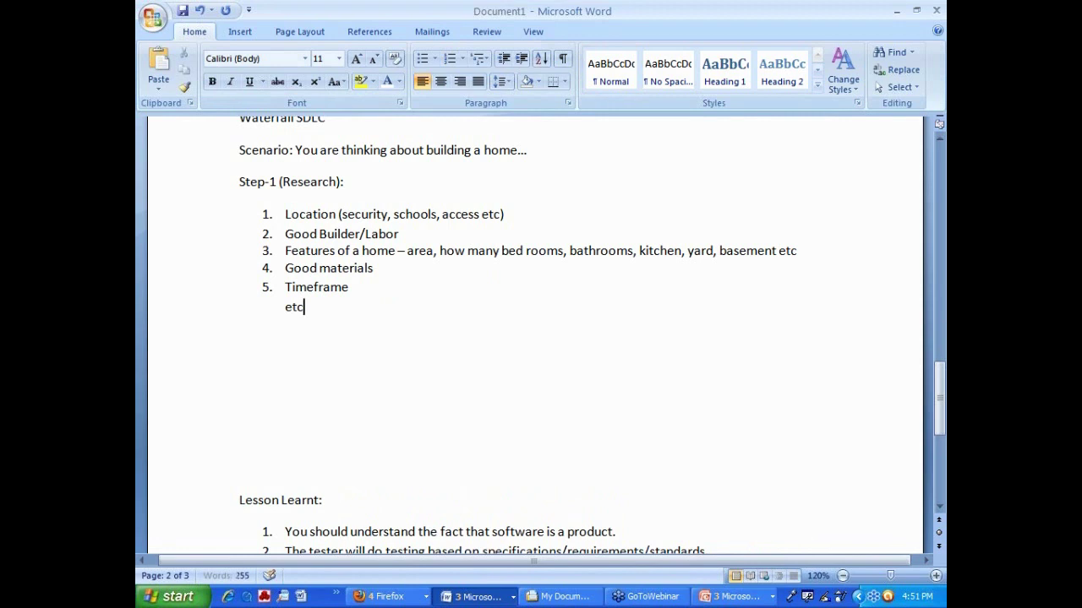
key(Return)
key(Return)
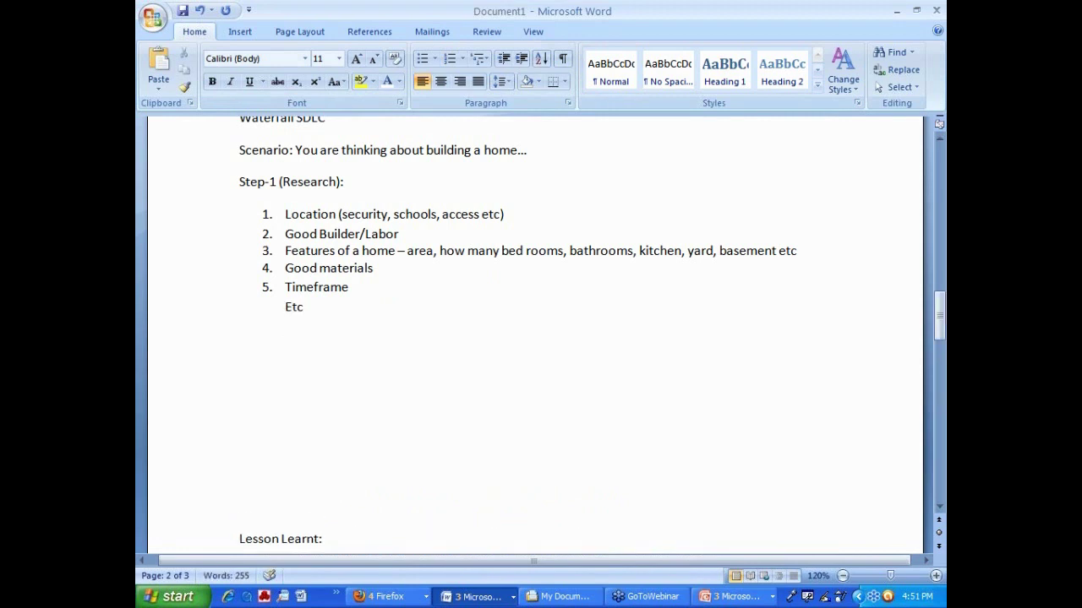
- Add the heading "Step-2" below the Step-1 list with the line "You meet with an architect...." under it
text(Step-2)
key(Return)
text(You meet iwht)
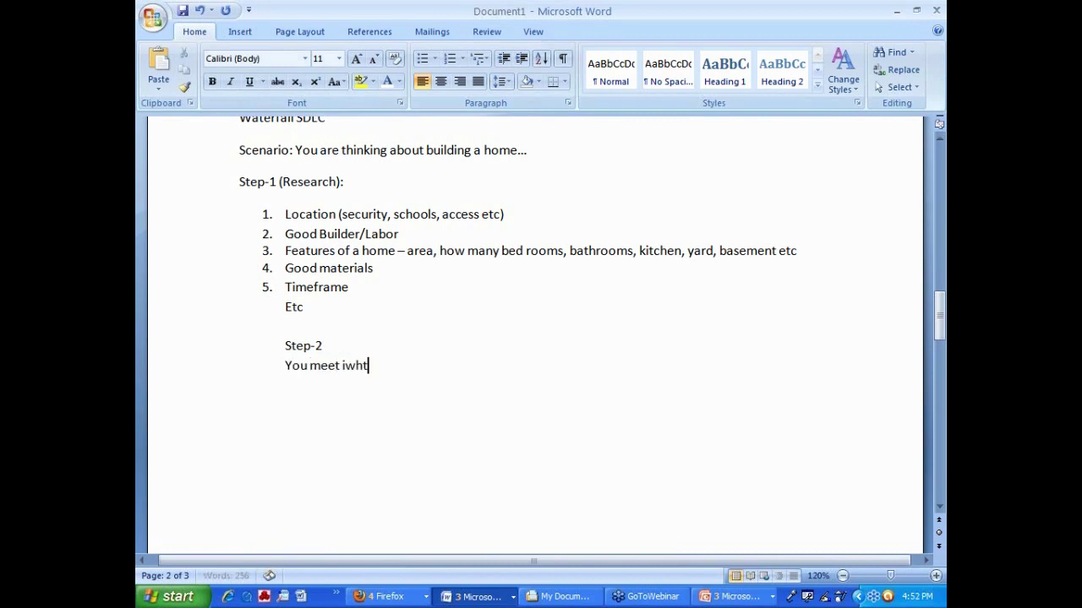
key(BackSpace)
key(BackSpace)
key(BackSpace)
key(BackSpace)
text(with an are)
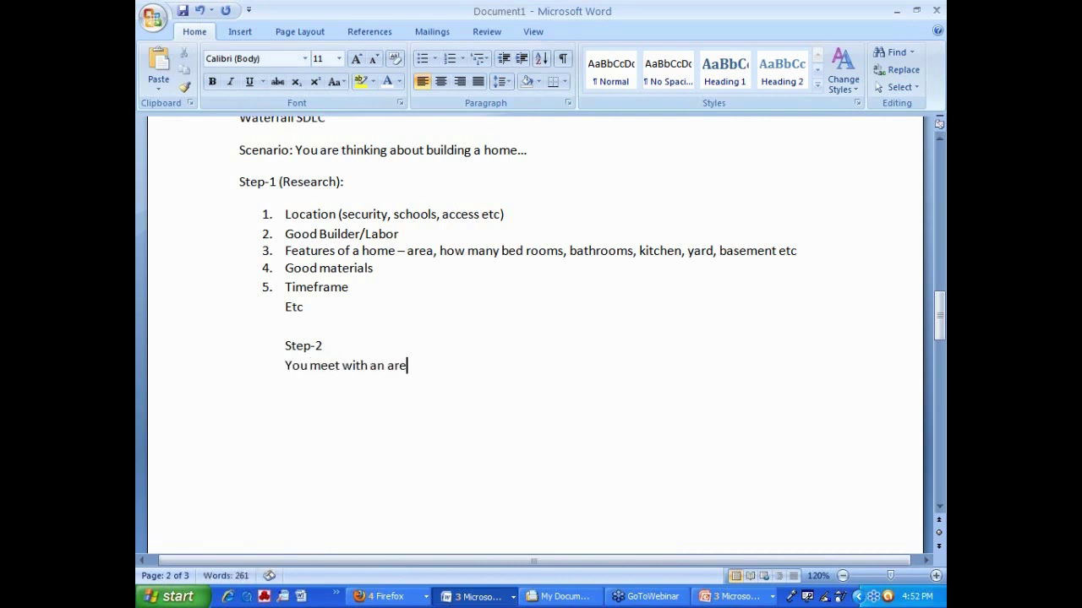
key(BackSpace)
text(chitect....)
key(Return)
drag(281, 251, 718, 251)
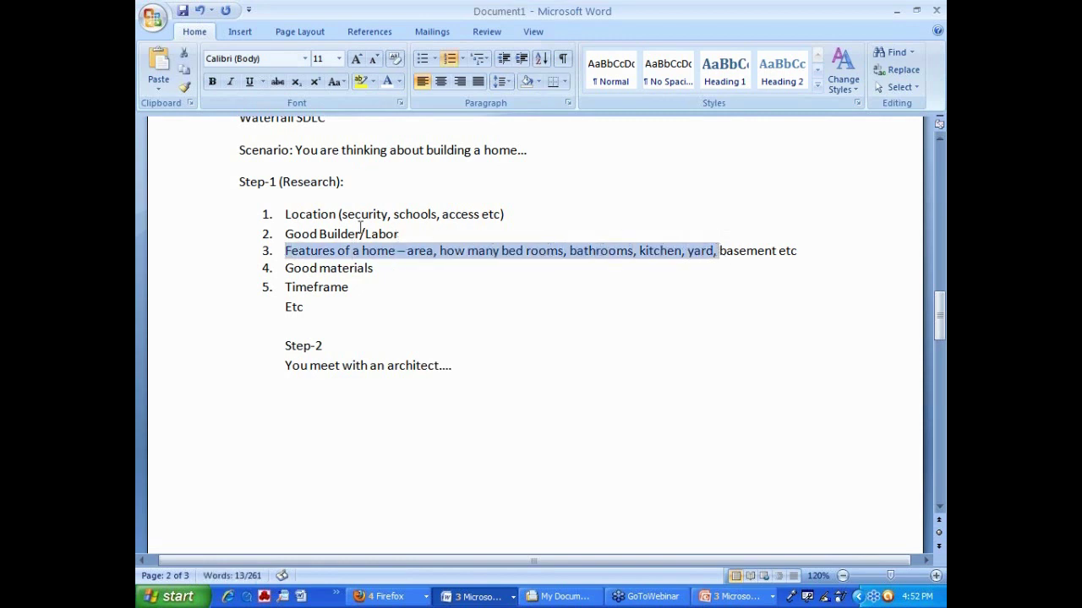
- Add a sixth item "Budget/Cost" to the Step-1 list, directly below "Timeframe"
drag(285, 215, 553, 212)
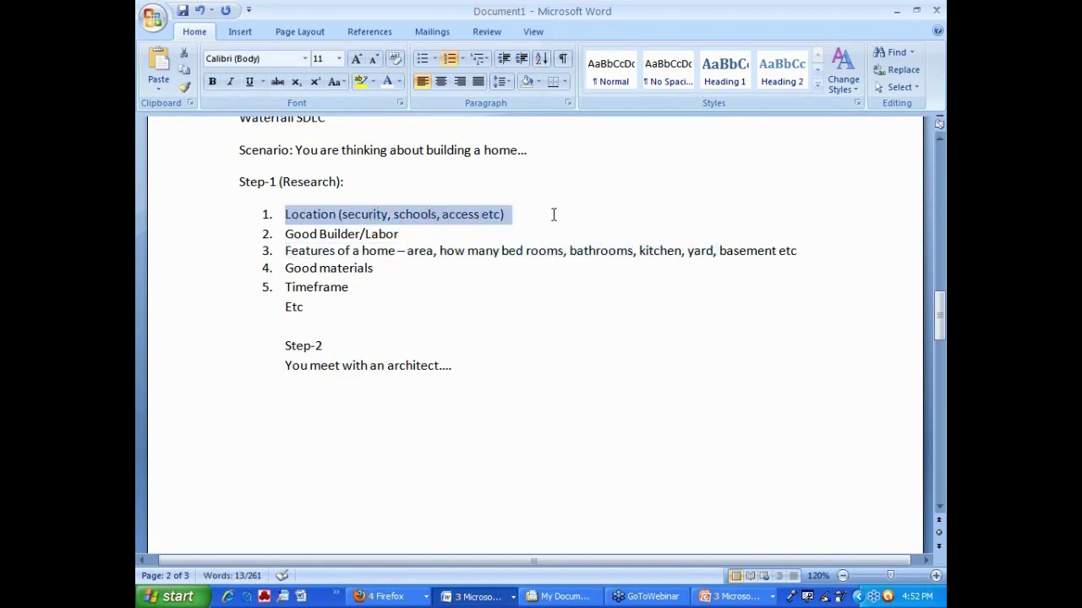
click(375, 287)
key(Return)
text(Budget)
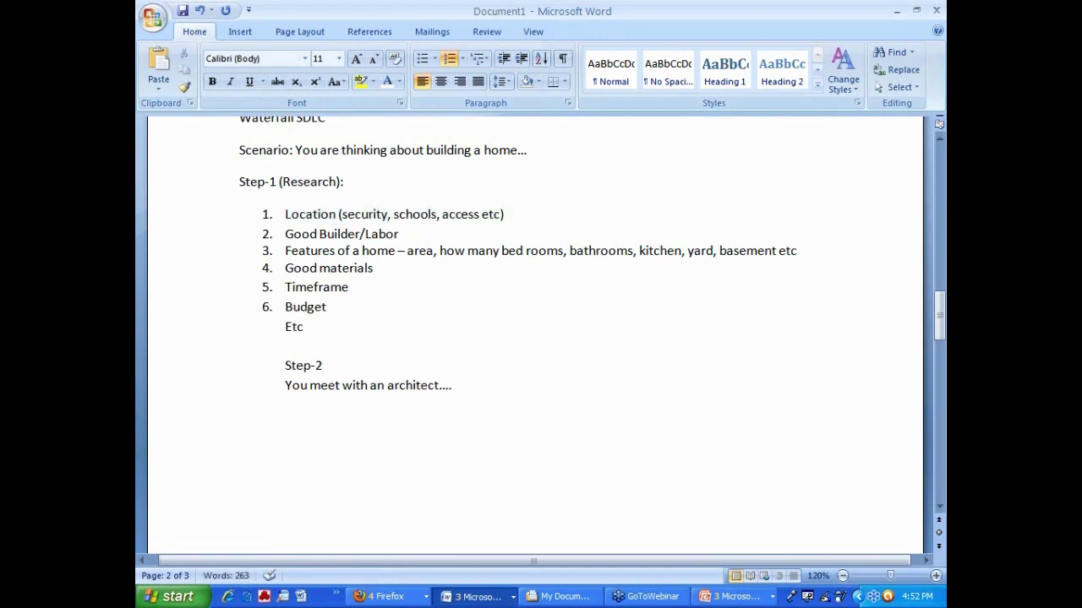
text(/Cost)
drag(363, 307, 281, 220)
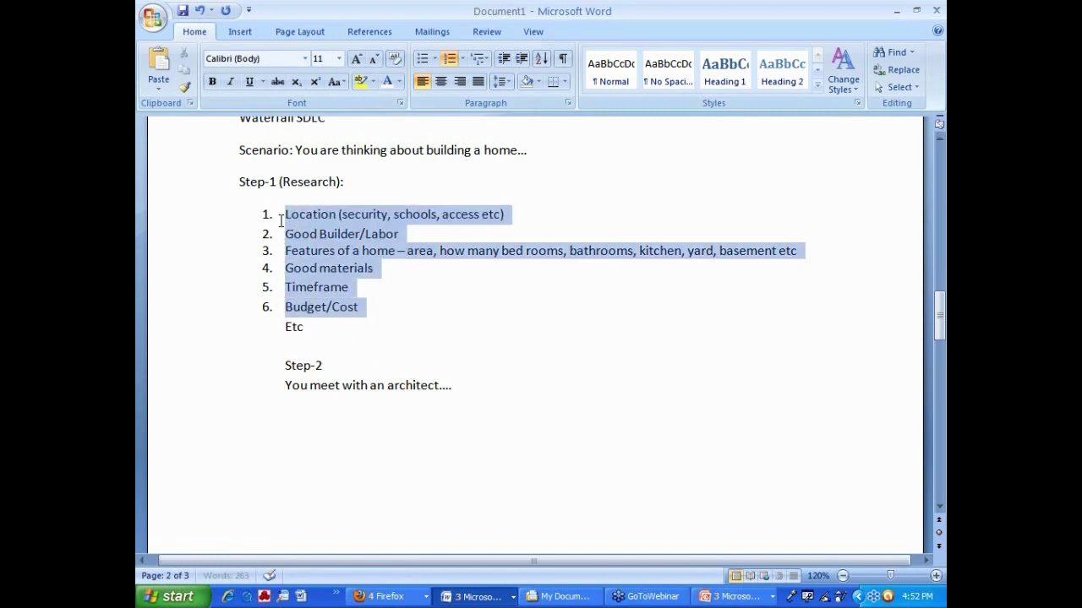
click(451, 295)
- Copy the "Features of a home" item from the Step-1 list to directly below the "You meet with an architect...." line, leaving no empty line between
drag(285, 250, 787, 259)
key(ctrl+c)
click(292, 412)
key(Return)
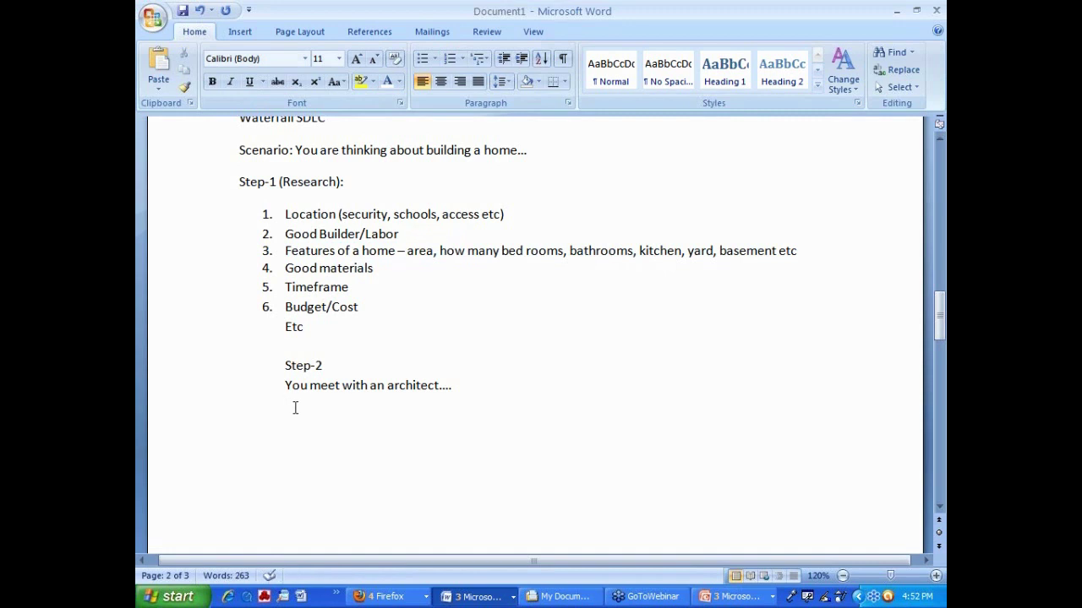
key(ctrl+v)
click(279, 401)
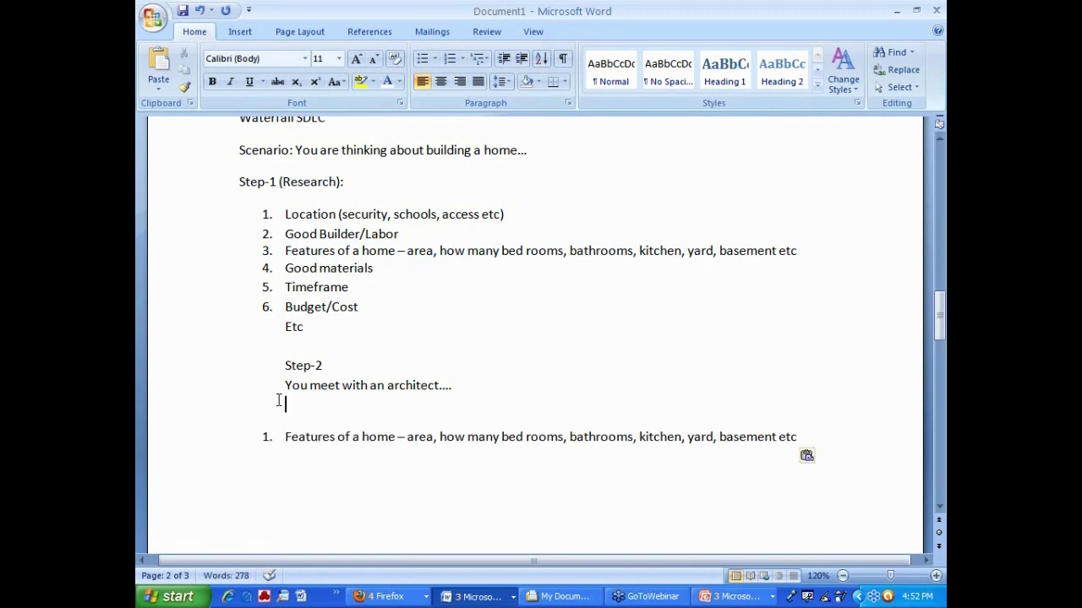
key(Delete)
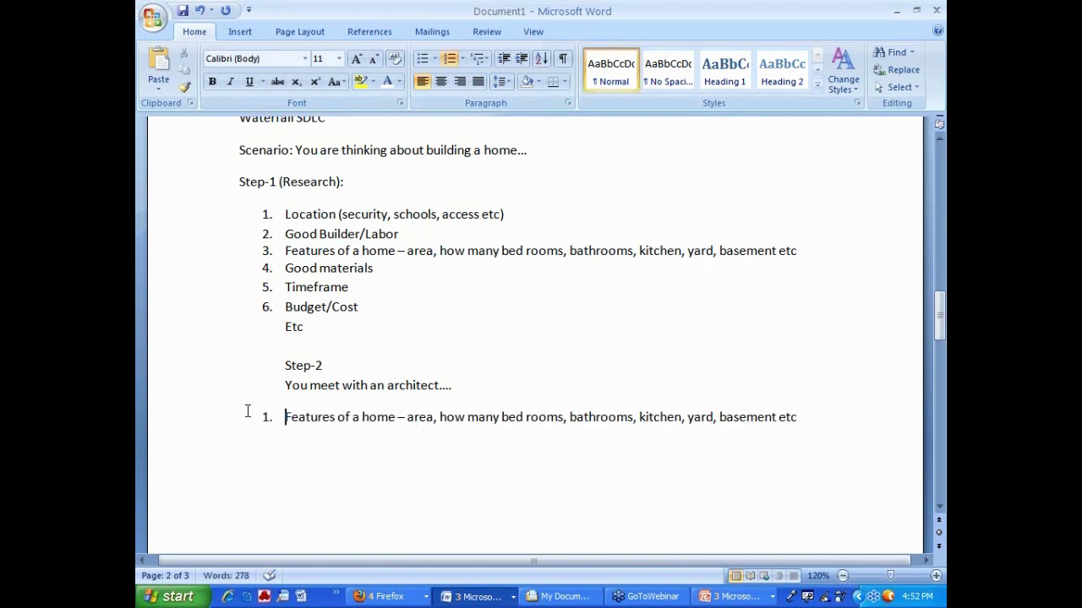
- Remove the numbering from the copied "Features of a home" line and highlight the line in yellow
key(BackSpace)
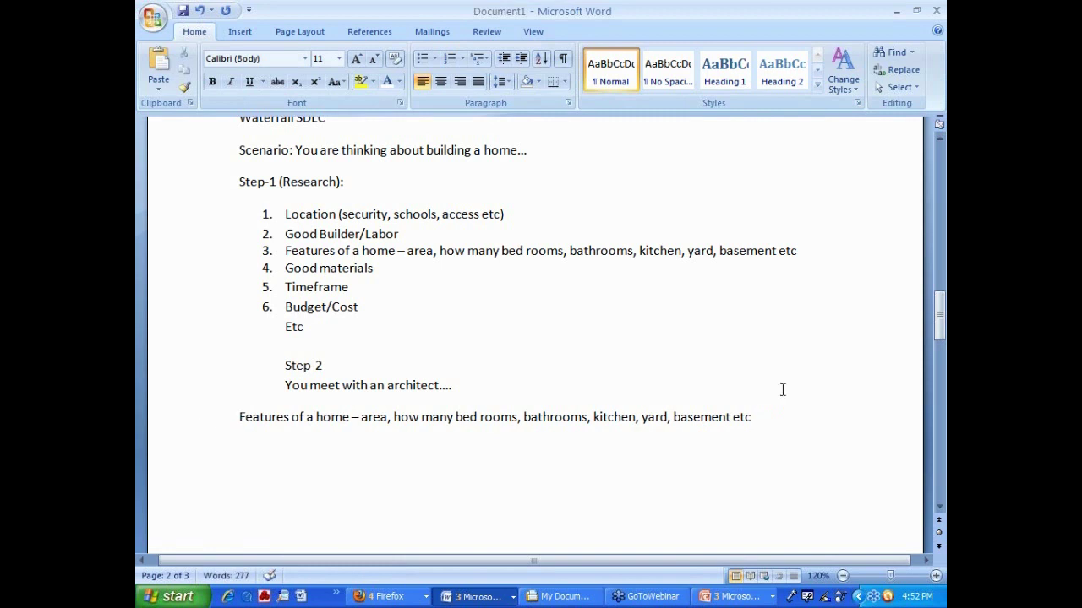
drag(772, 420, 240, 417)
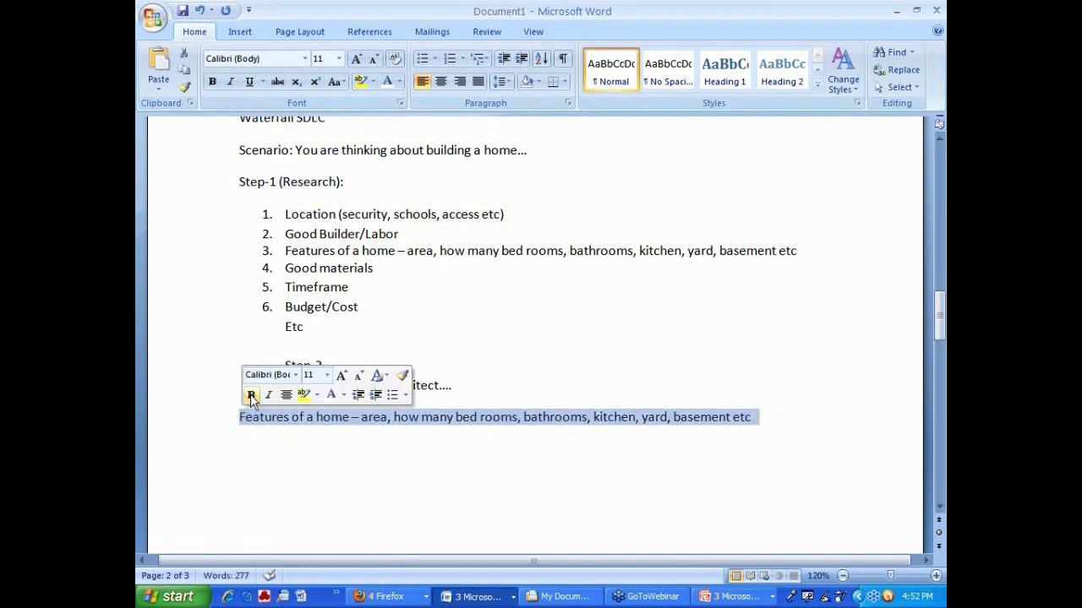
click(361, 82)
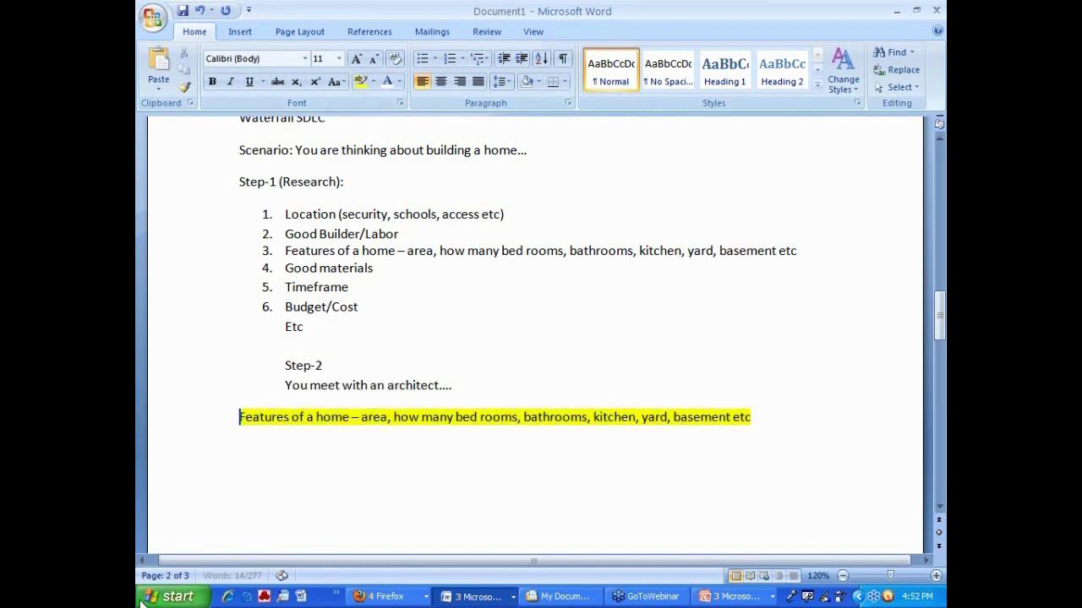
- Start a line "For example" below the highlighted features line and append the word "kitchen" copied from that line
click(255, 456)
text(For)
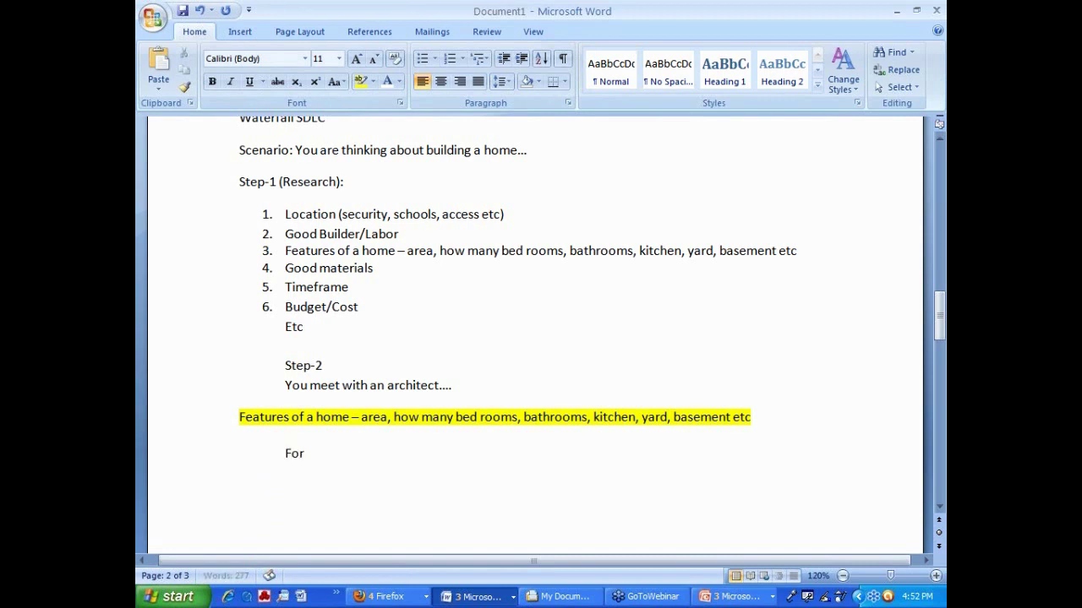
text( example)
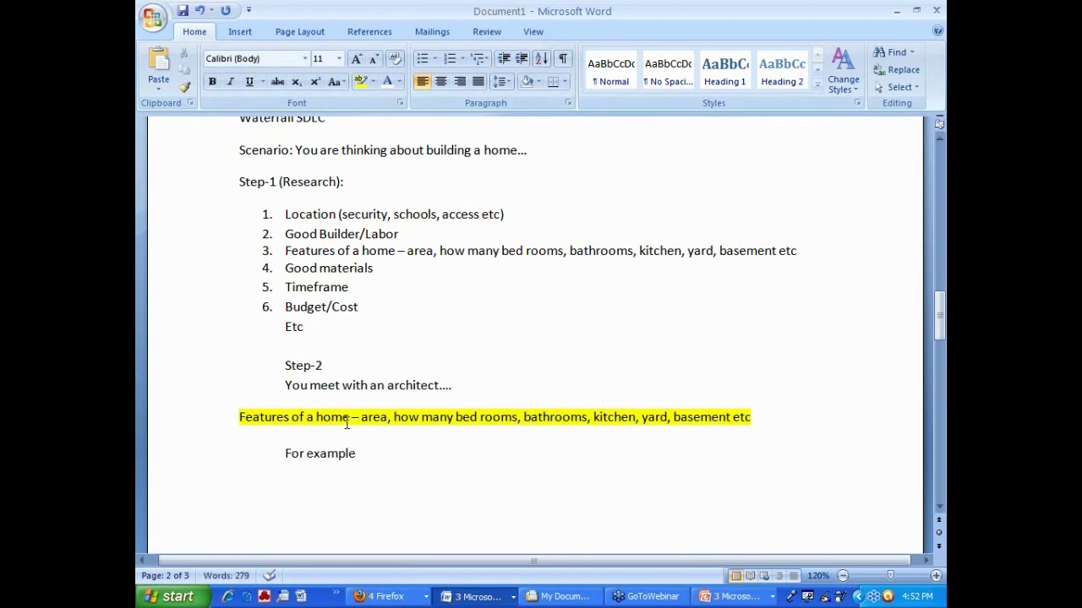
drag(361, 417, 742, 416)
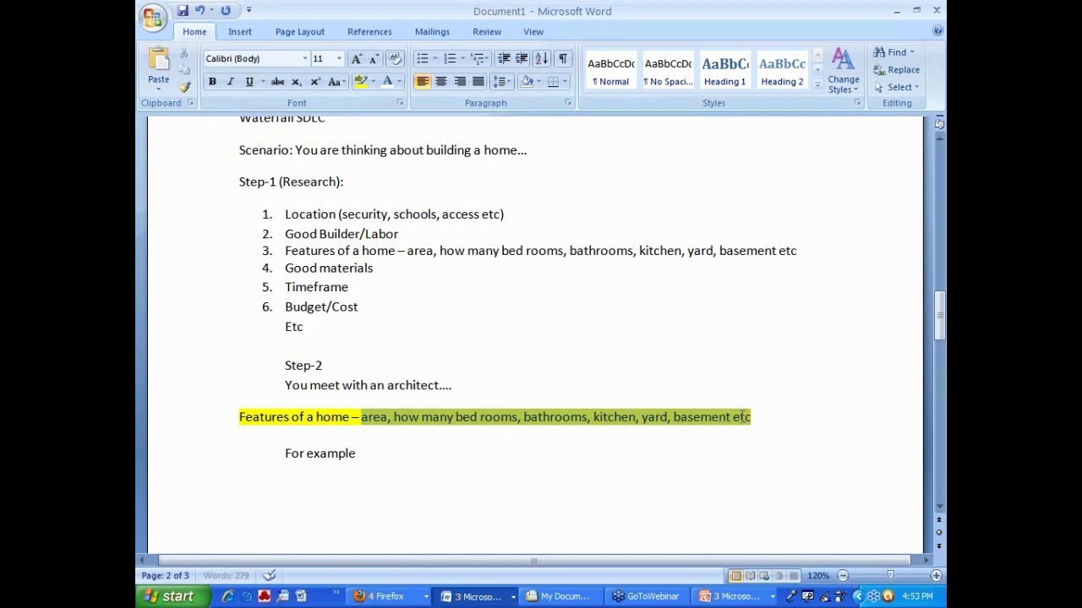
click(621, 434)
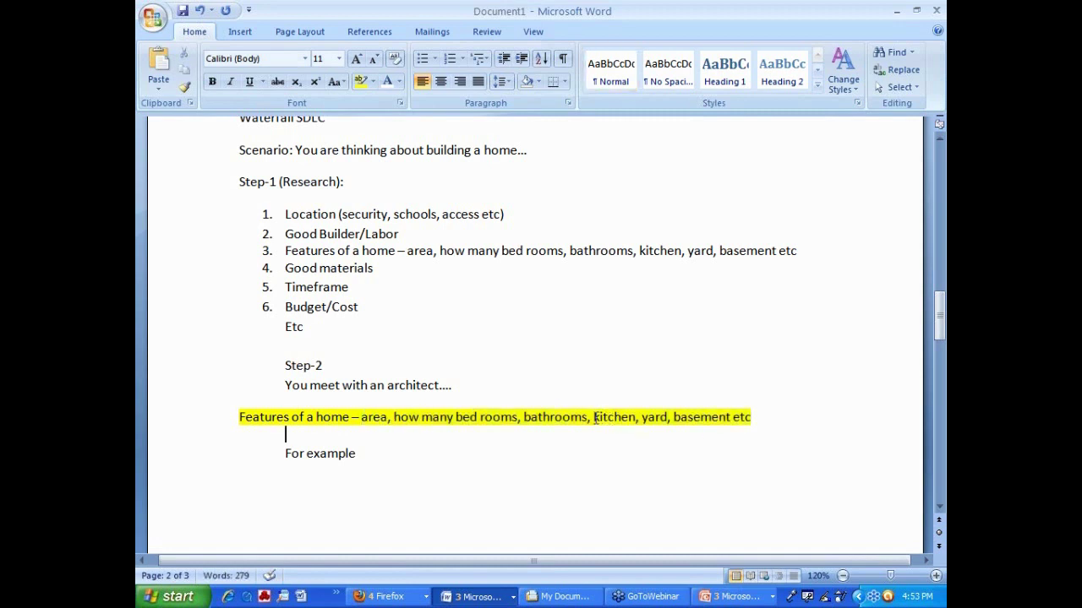
drag(594, 416, 638, 417)
key(ctrl+c)
click(374, 452)
key(ctrl+v)
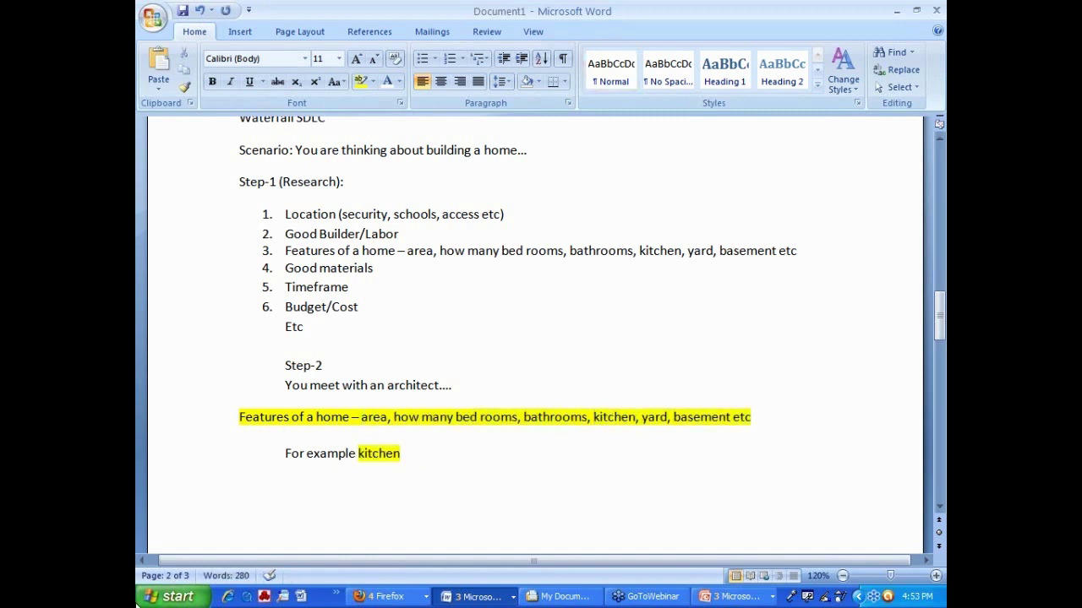
- Complete the kitchen example with "– Type/style, area, flooring, paint color, cabinets etc..." and start a new line below it
text(- )
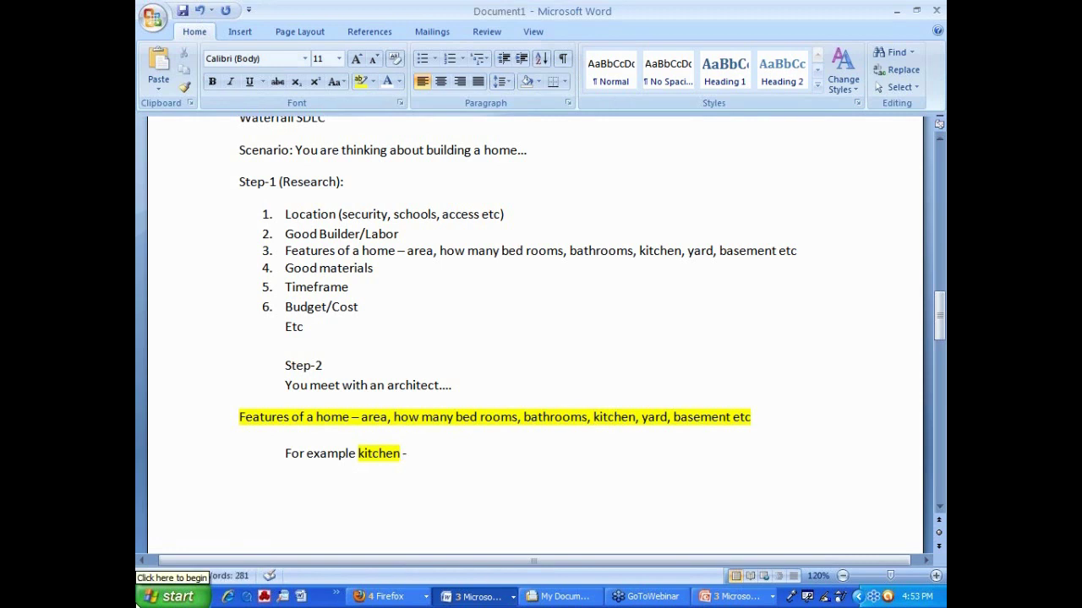
text(Tp)
key(BackSpace)
text(y)
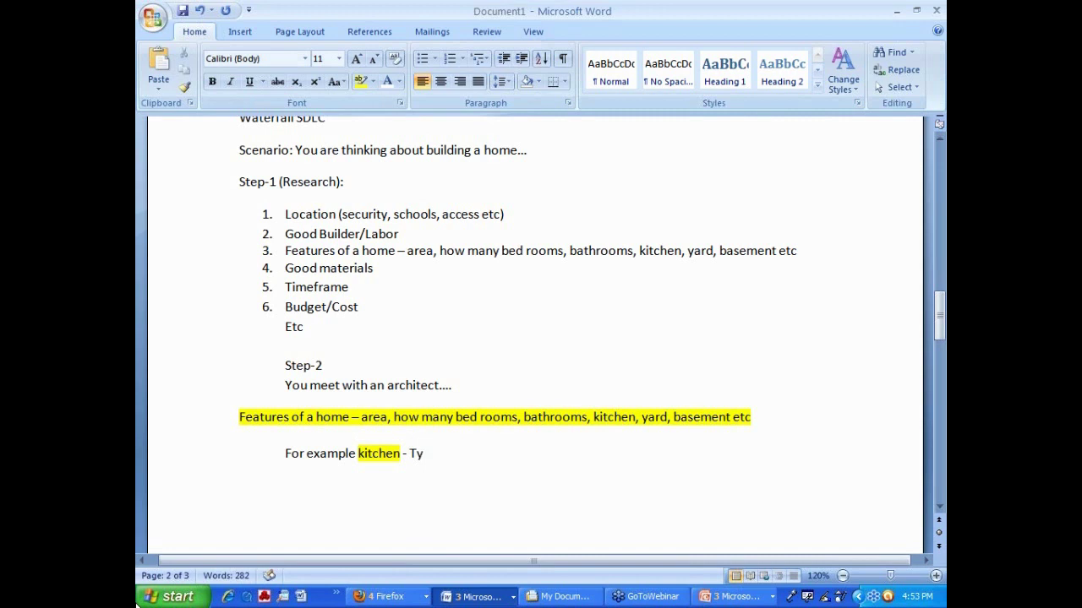
text(pe/style, area, )
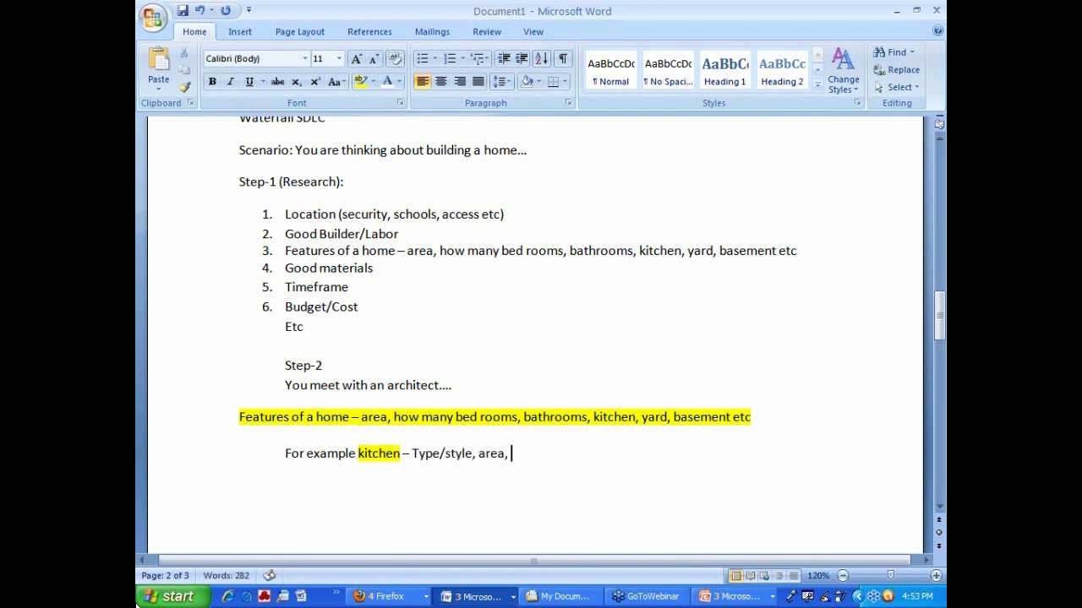
text(flooring, pain)
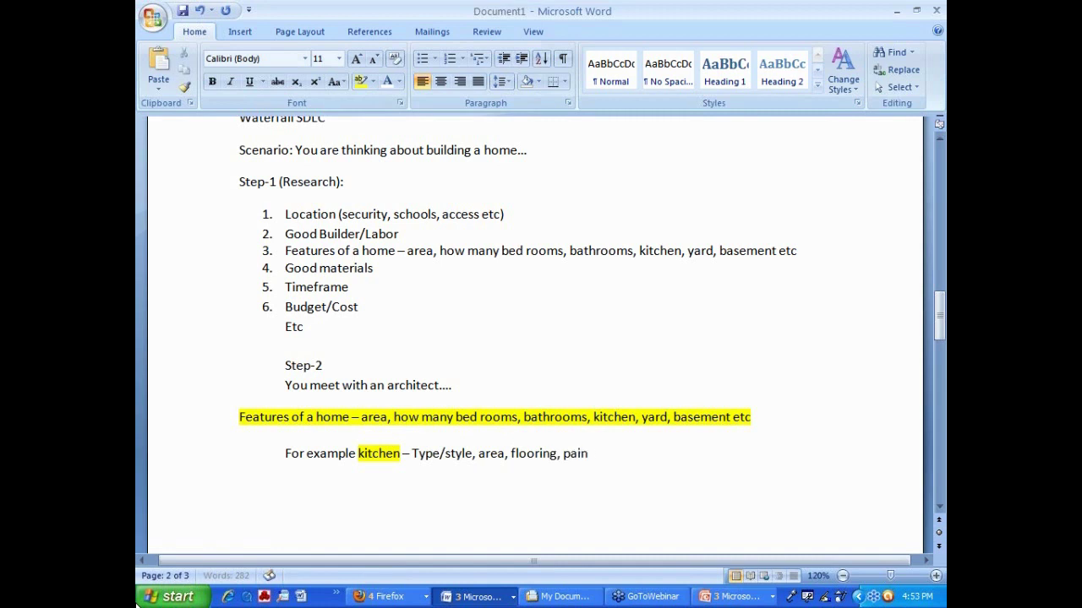
text(t color, cabinet)
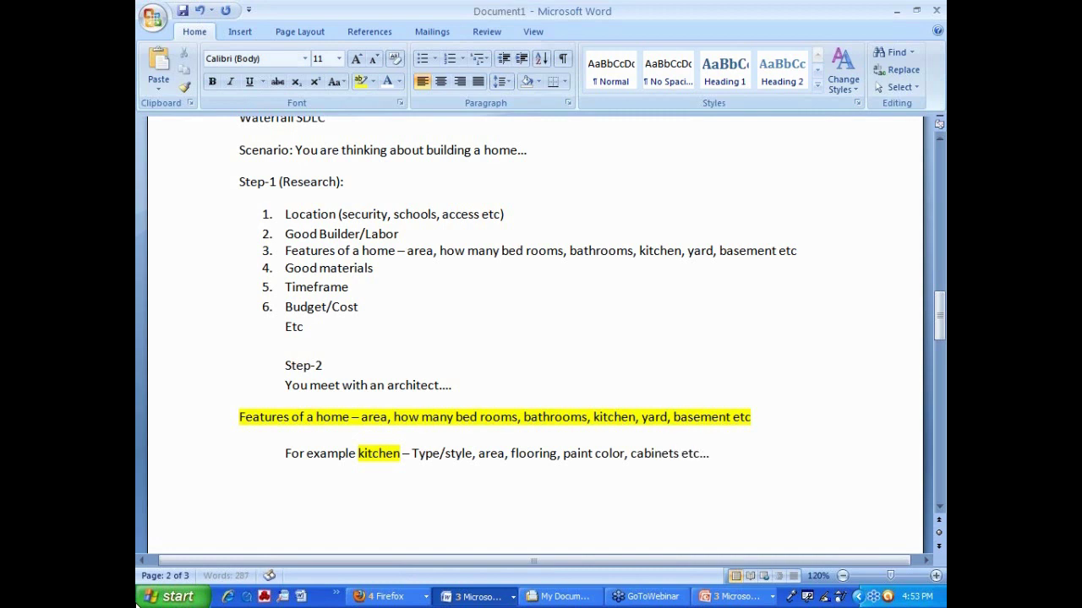
text(s etc...)
key(Return)
- Switch to the "Jan 2011 Demo" document and copy the text from "Lesson Learnt" through Step-7 "Maintenance."
click(475, 597)
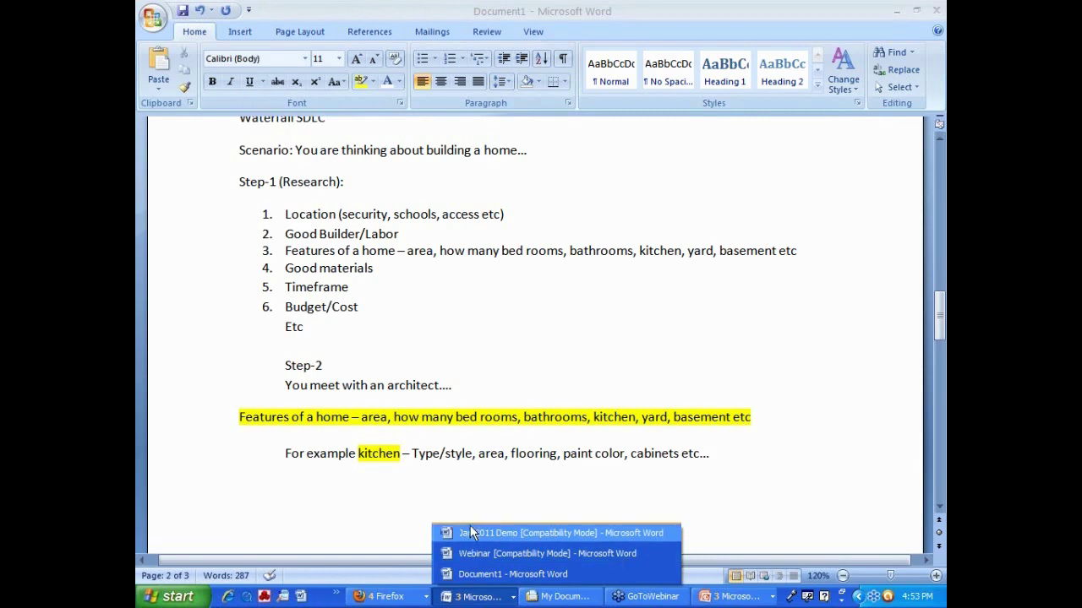
click(470, 532)
scroll(429, 491, down, 10)
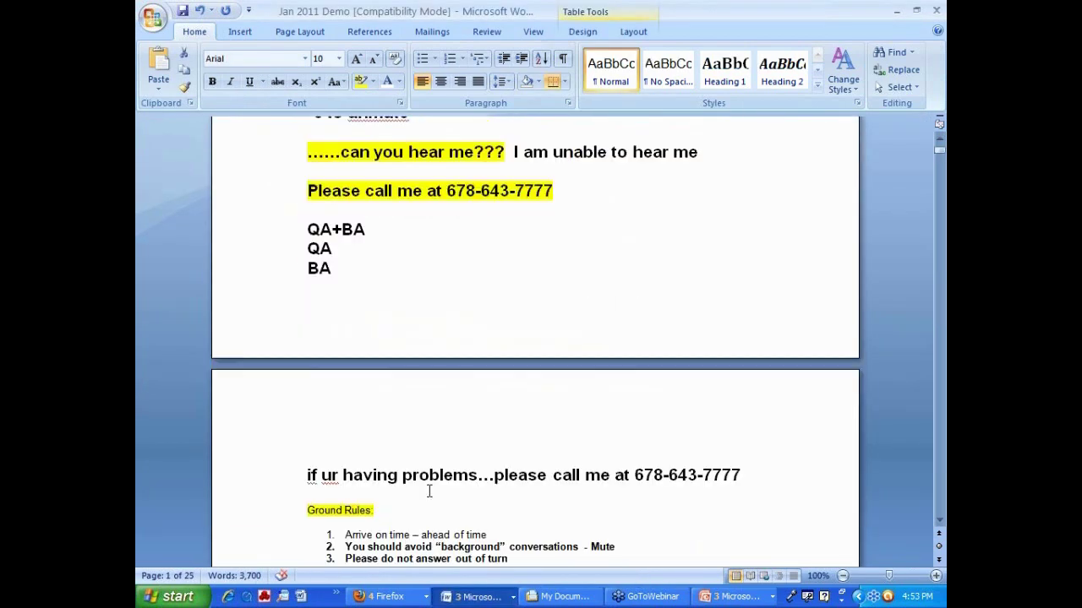
scroll(430, 491, down, 20)
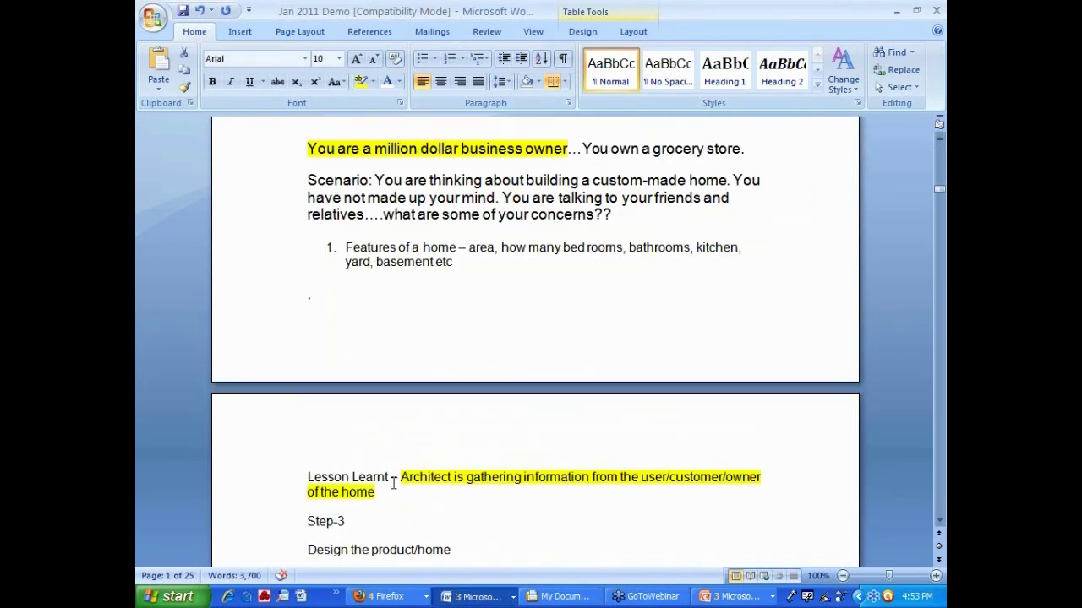
scroll(369, 435, down, 7)
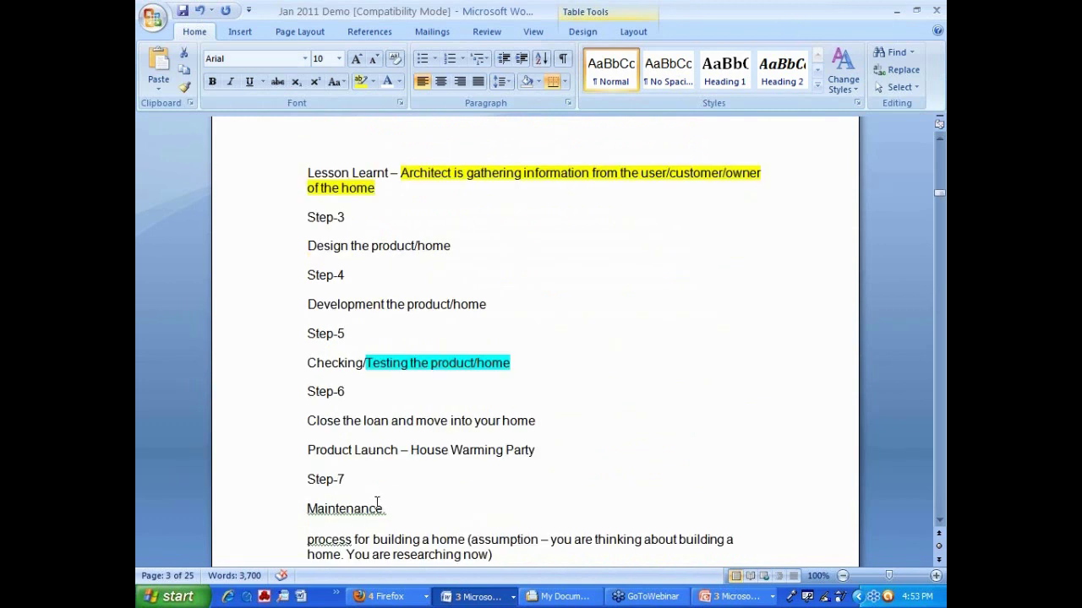
drag(387, 509, 302, 173)
key(ctrl+c)
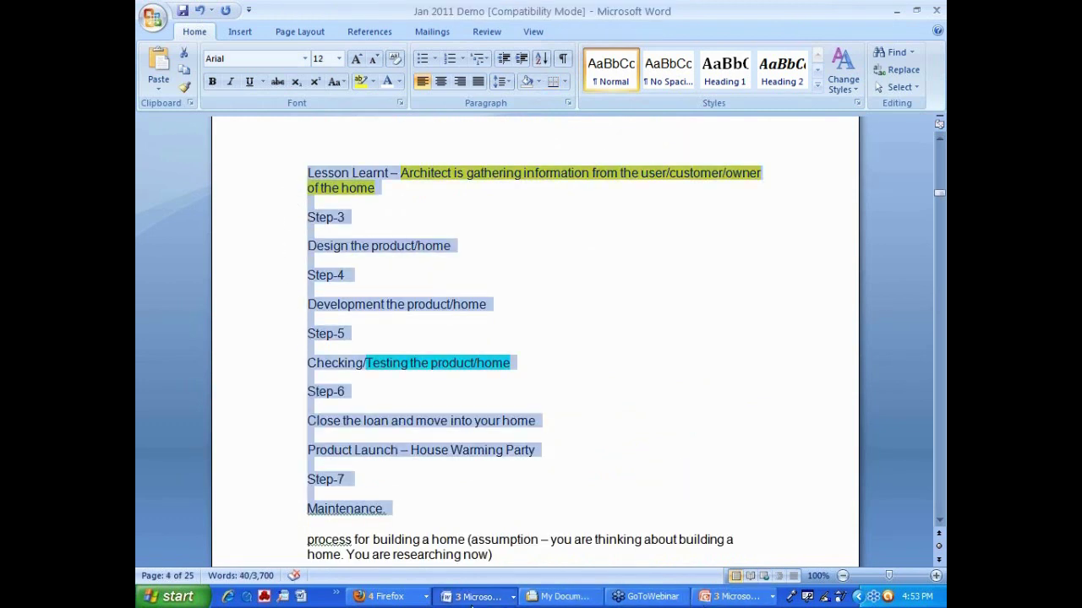
- Paste the copied lesson and Step-3 to Step-7 text below the kitchen example in Document1, keeping the source formatting
click(470, 596)
click(508, 575)
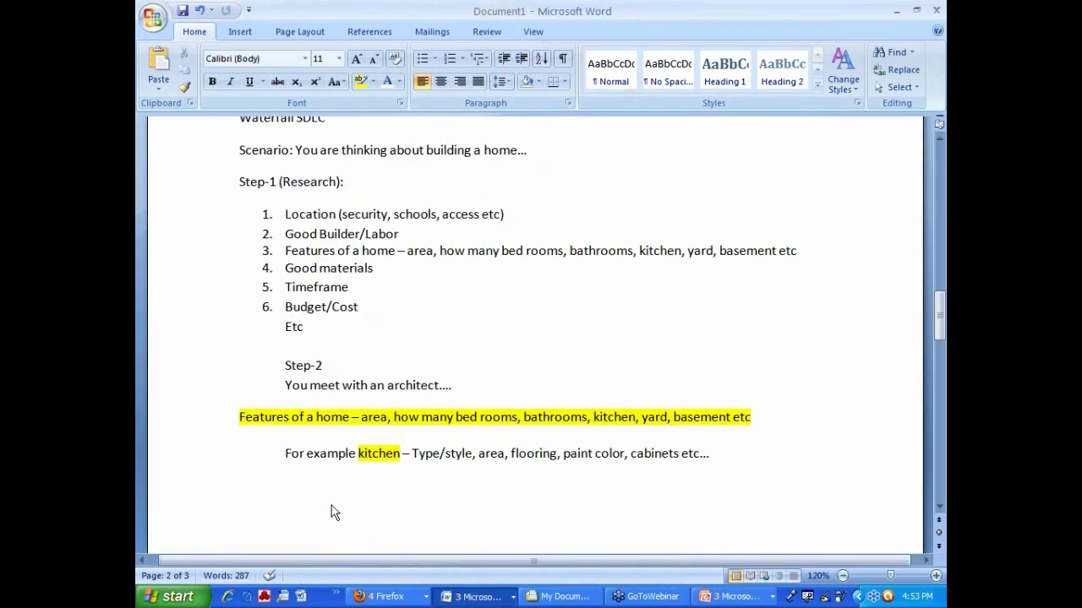
key(ctrl+v)
click(342, 507)
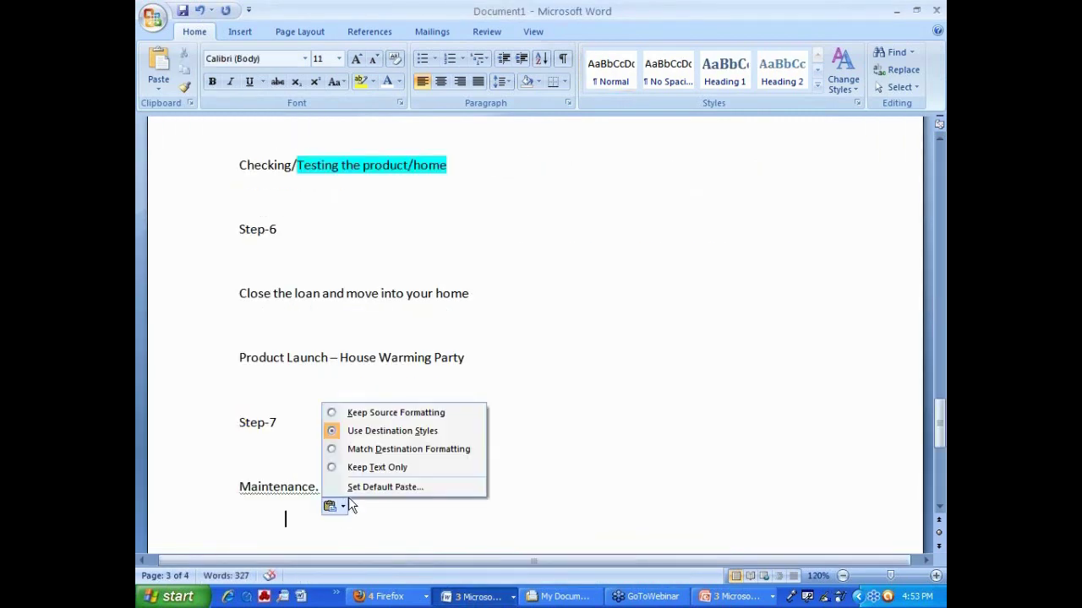
click(385, 412)
scroll(422, 482, up, 15)
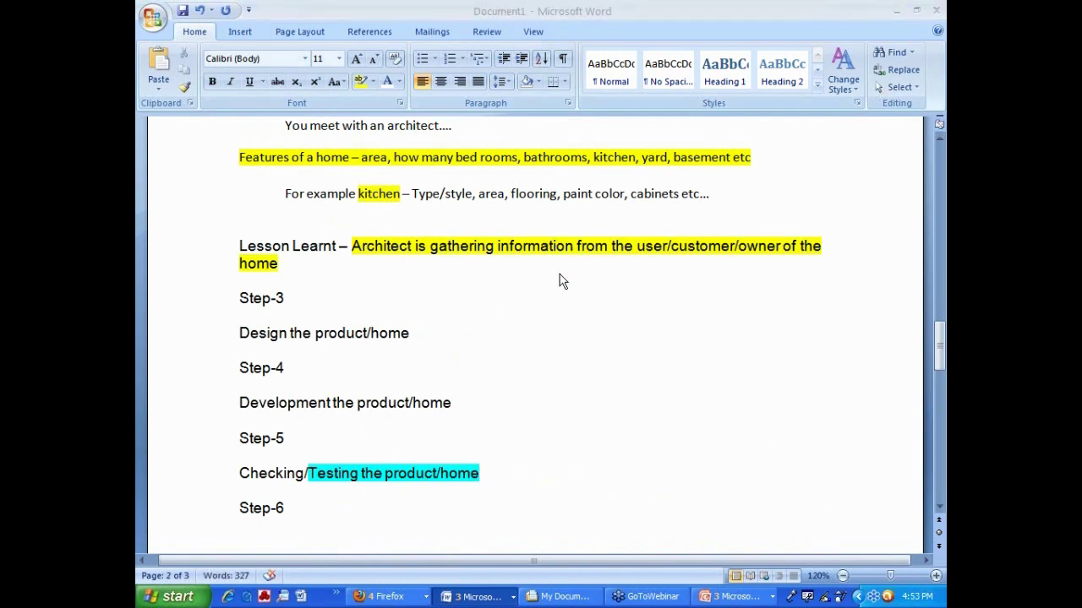
- Review the pasted lesson learnt and the design, development, testing, move-in and product launch lines one by one
drag(351, 246, 762, 283)
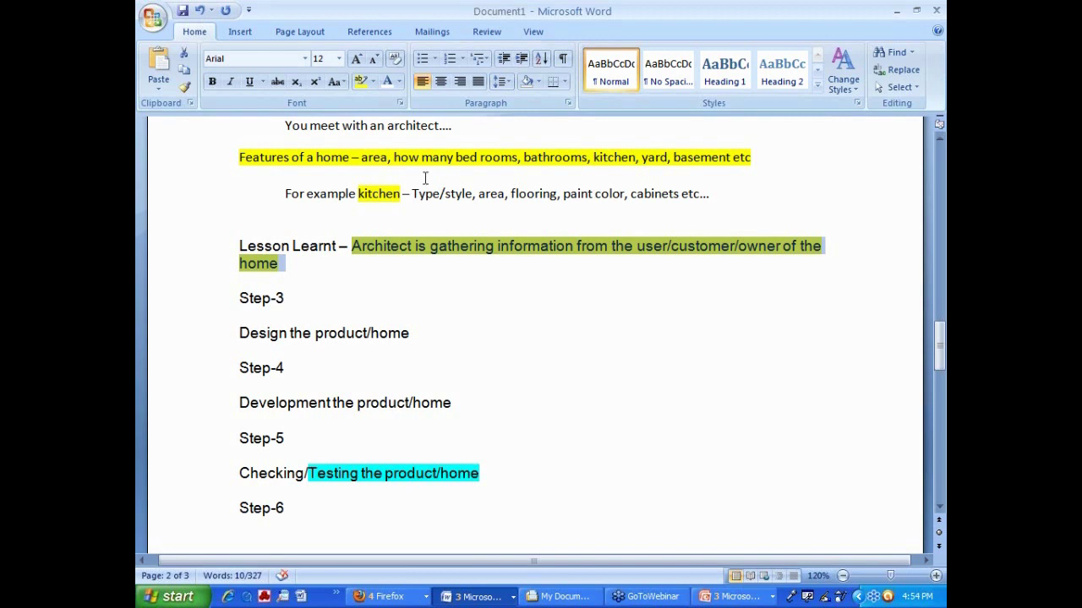
click(358, 230)
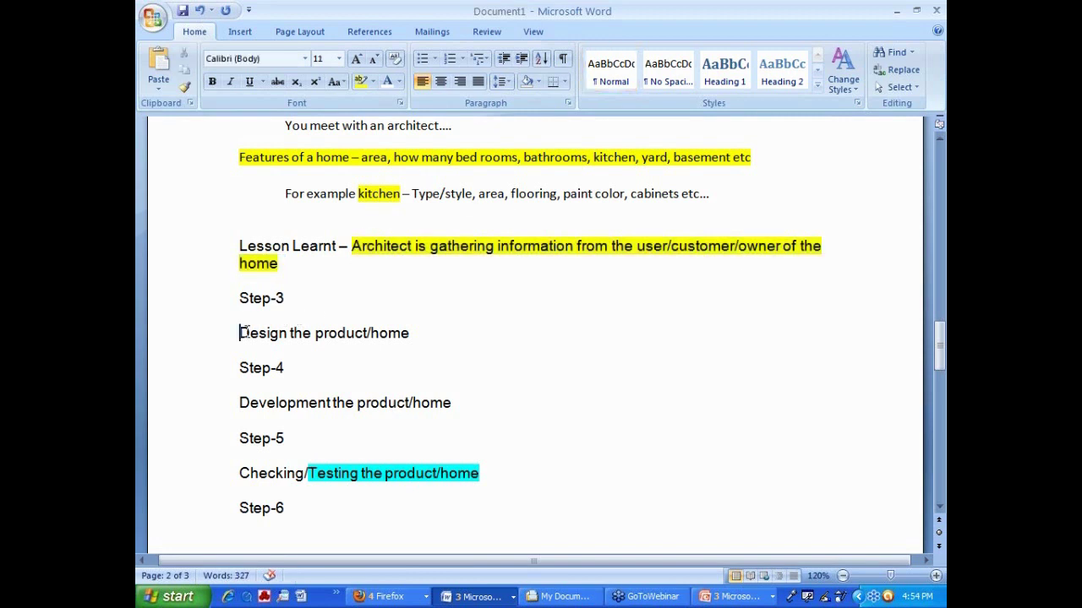
drag(241, 333, 287, 333)
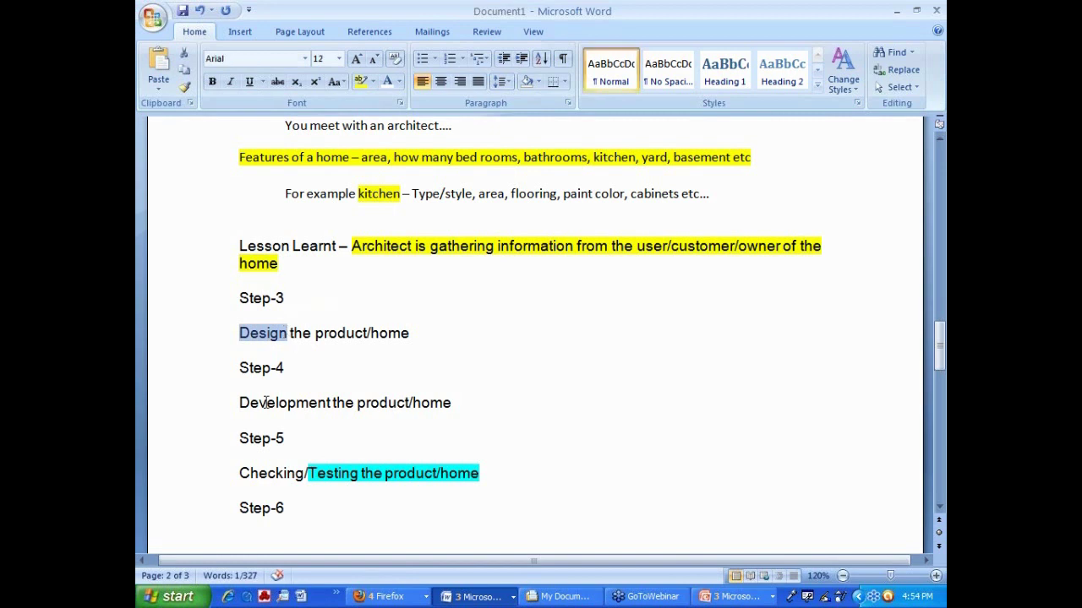
drag(240, 403, 329, 403)
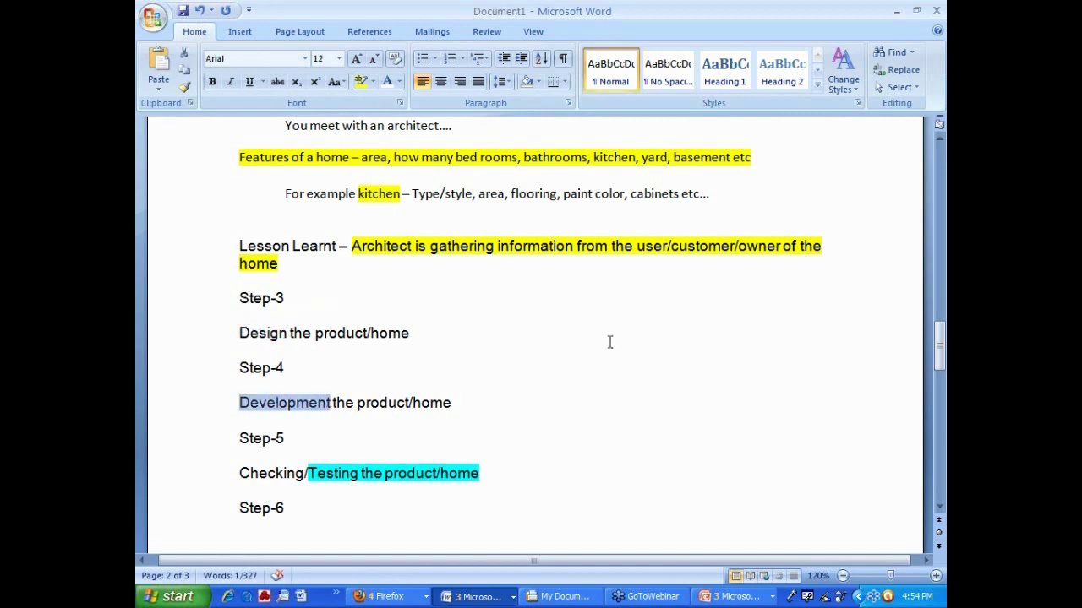
scroll(408, 335, down, 3)
drag(309, 293, 356, 292)
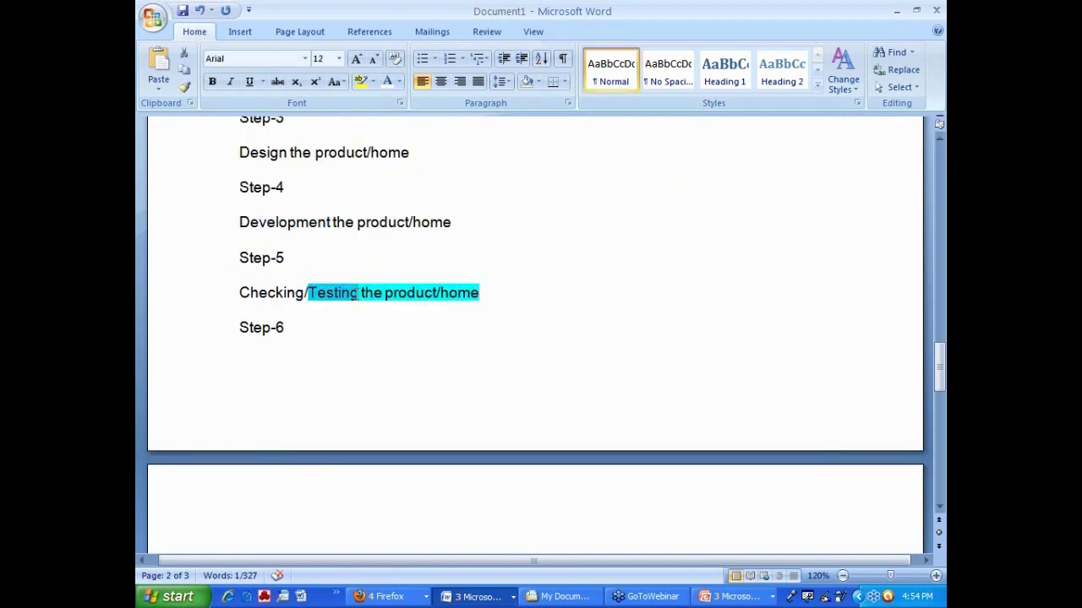
scroll(362, 296, down, 4)
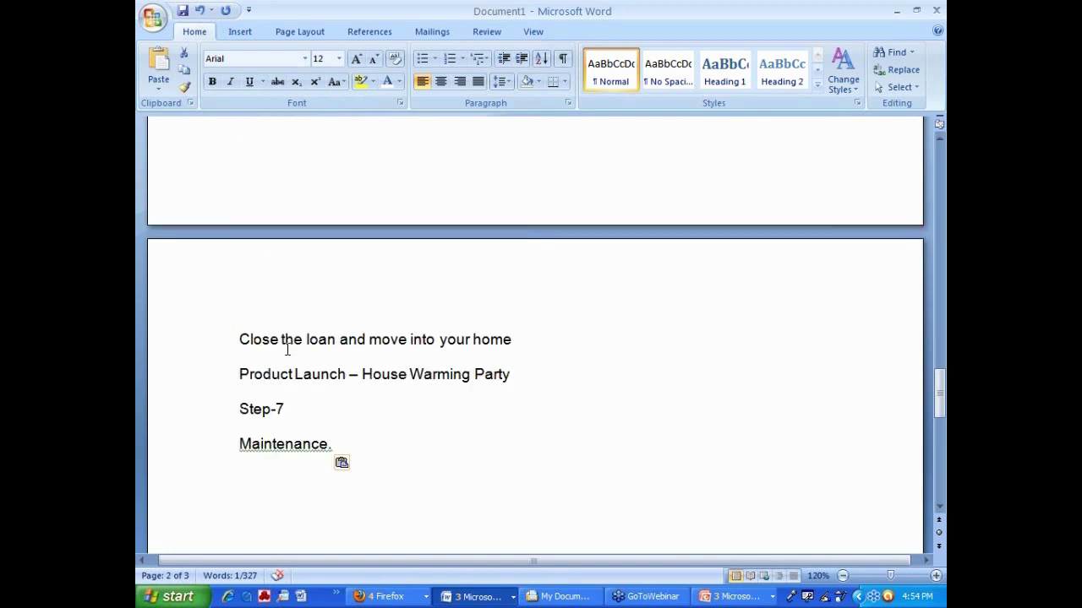
drag(240, 339, 501, 338)
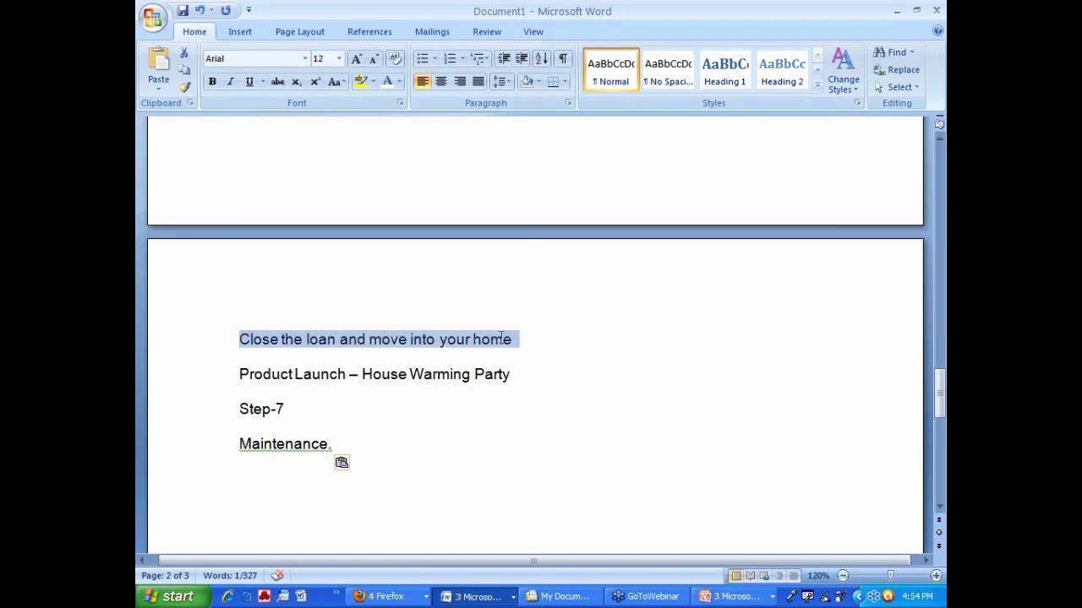
drag(241, 373, 520, 373)
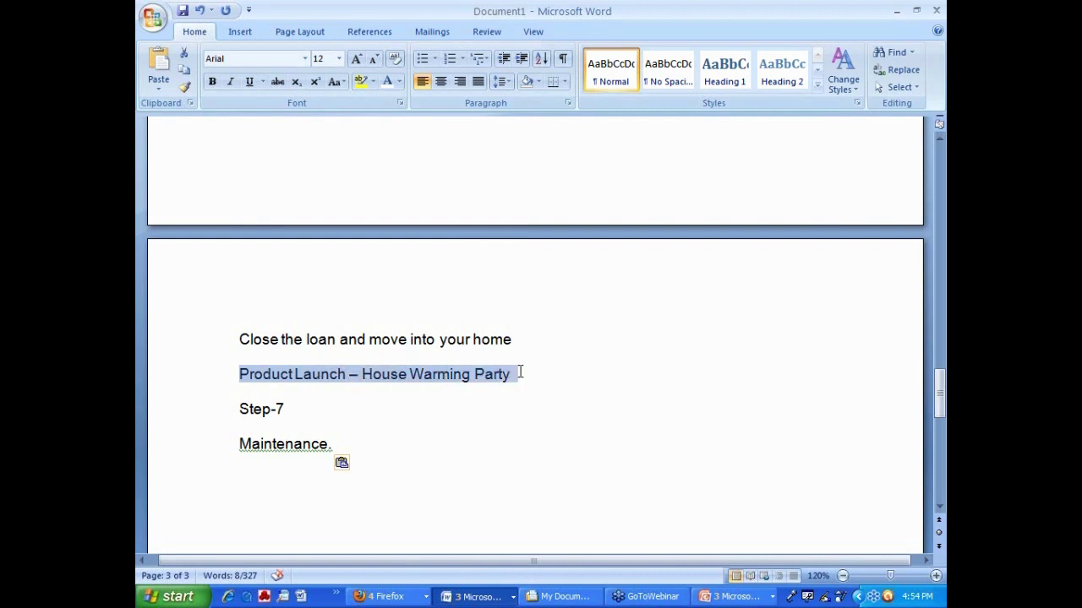
- Review the "Maintenance." line under Step-7
drag(339, 444, 221, 449)
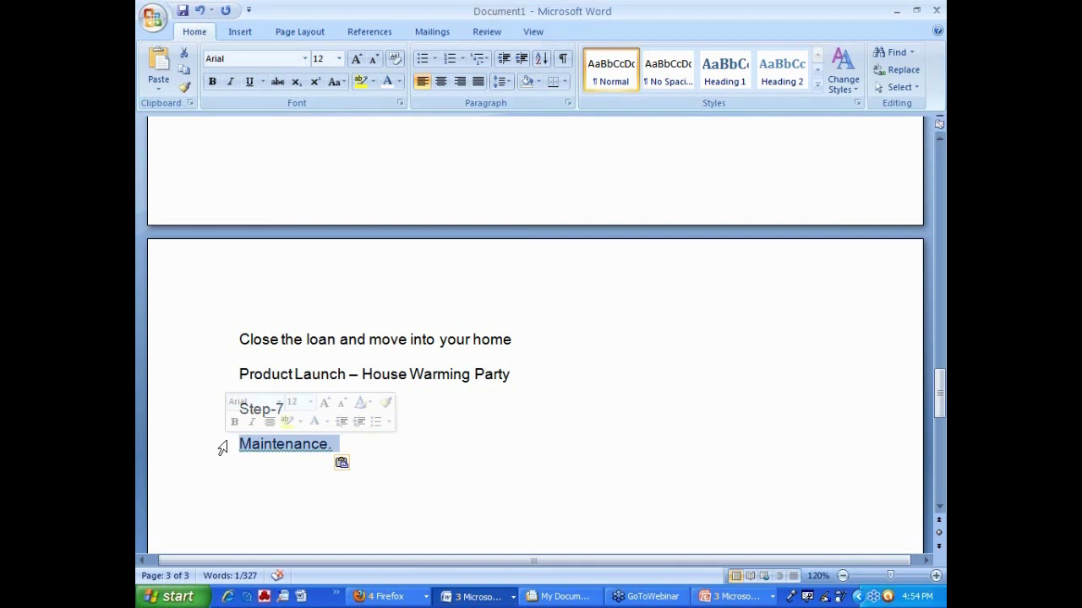
click(499, 473)
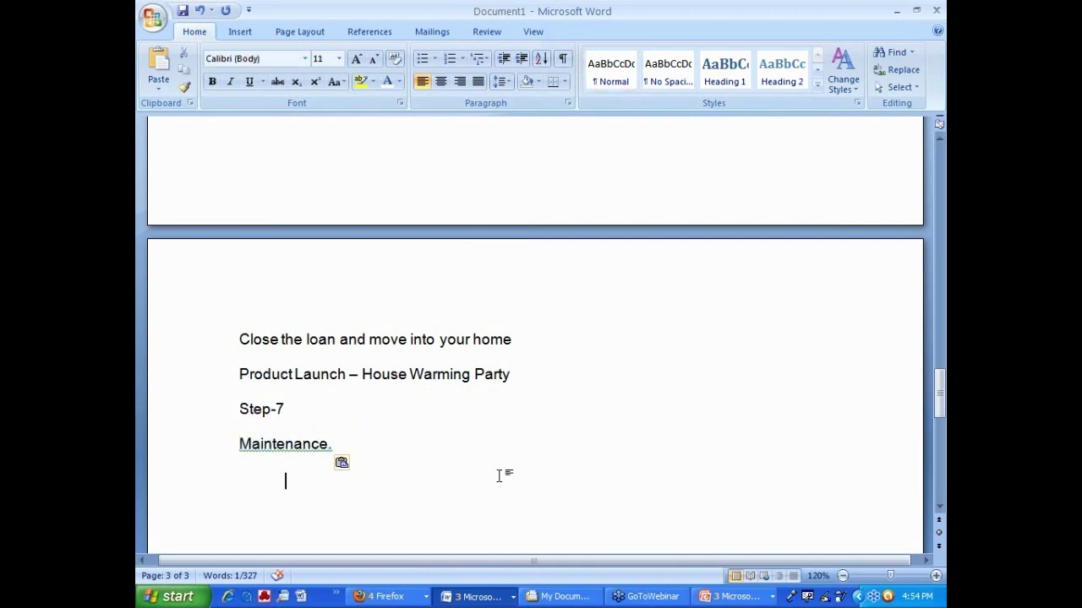
- Highlight the line "Home…..process of building a home" near the start of the notes in pink
scroll(497, 431, up, 3)
scroll(498, 423, up, 15)
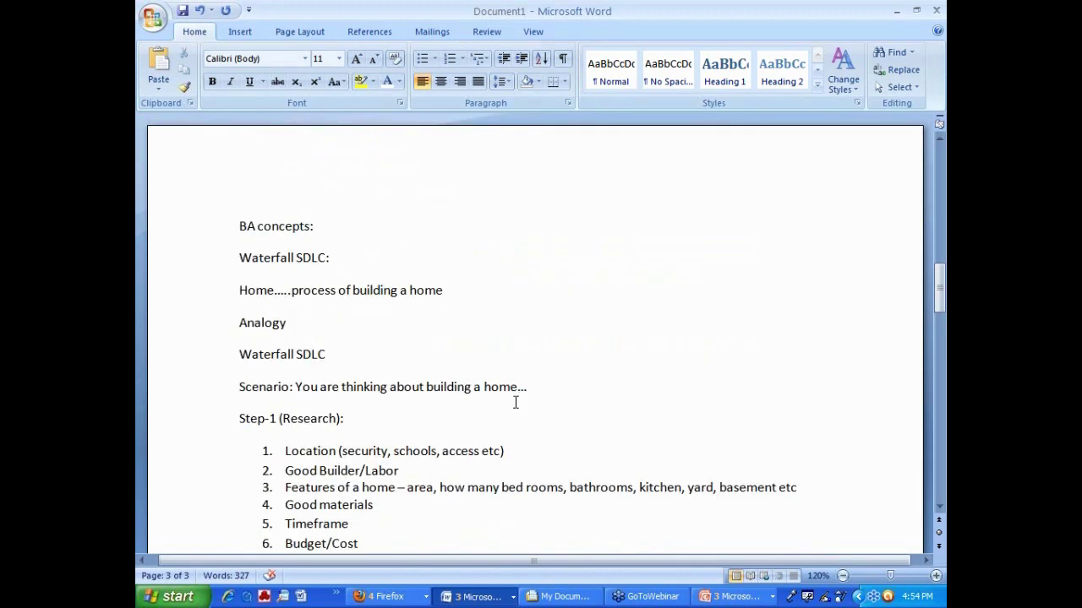
scroll(511, 398, down, 2)
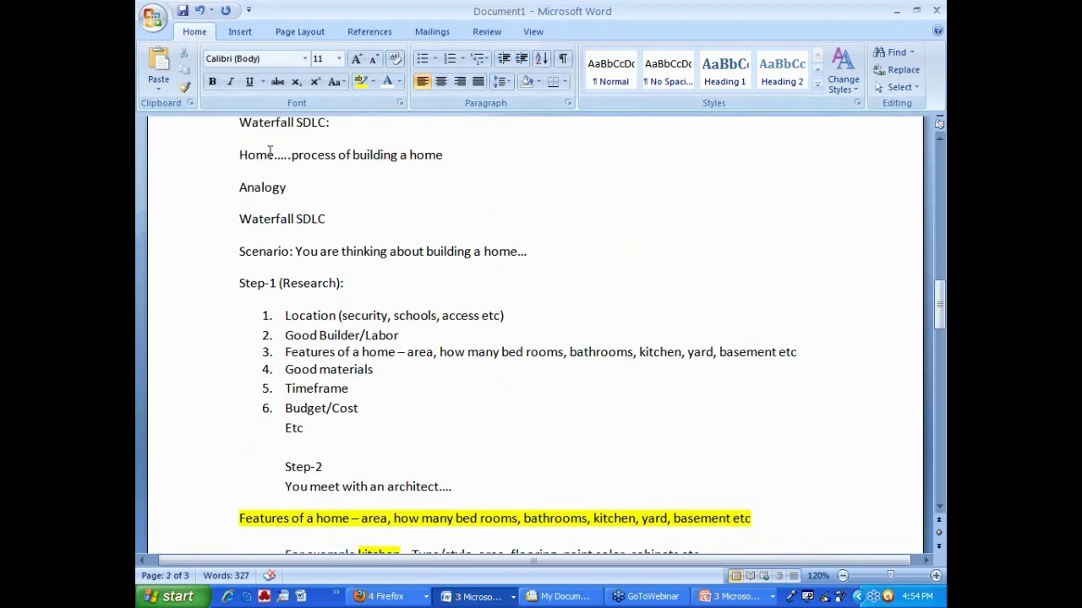
drag(241, 154, 444, 155)
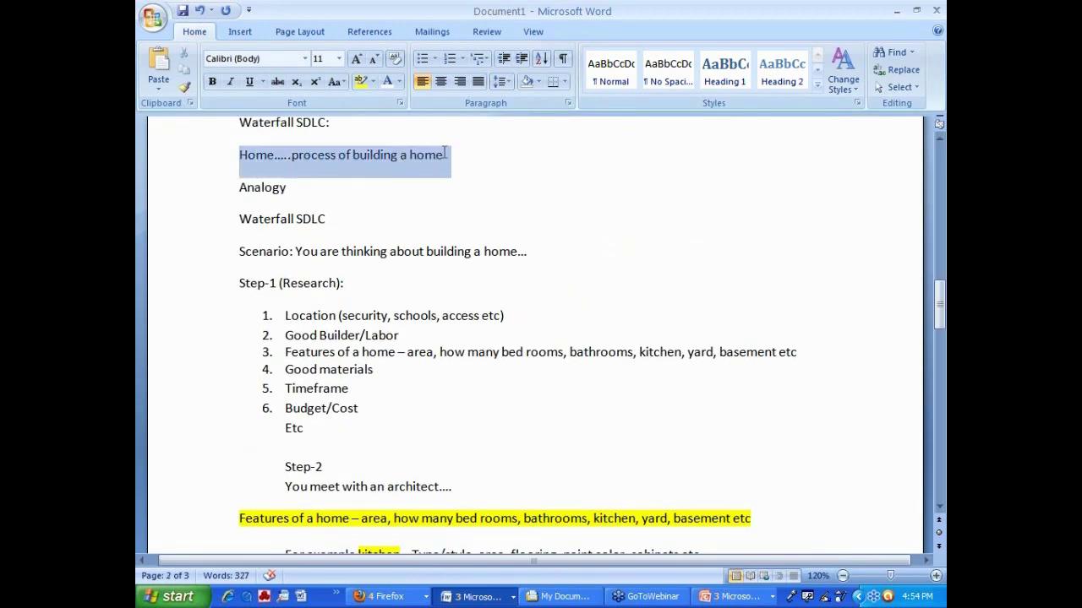
click(372, 81)
click(435, 103)
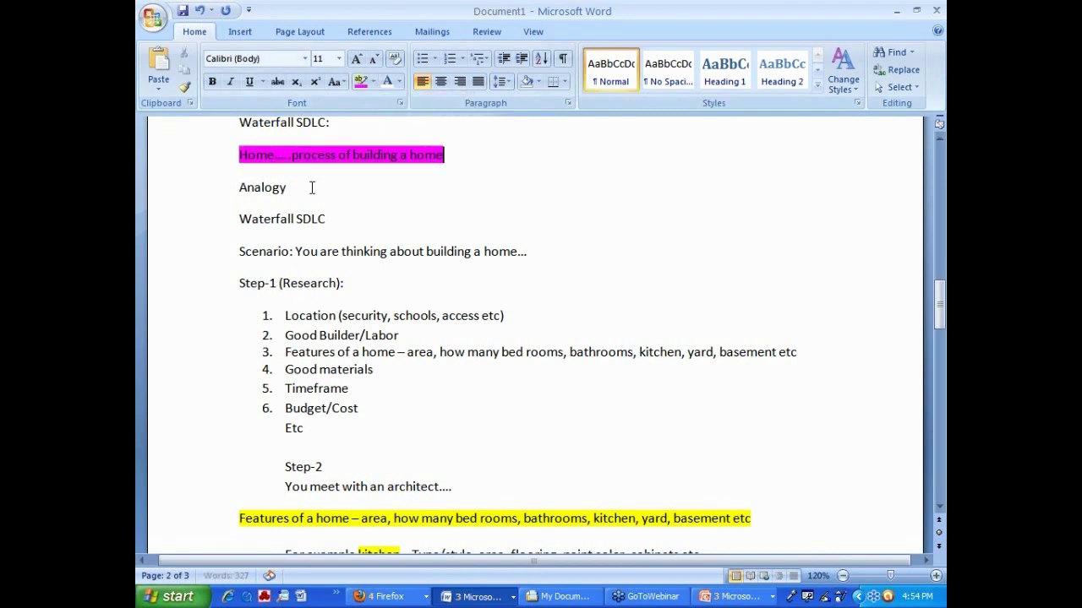
- Highlight "Analogy" in turquoise and the "Waterfall SDLC" line below it in yellow
drag(286, 188, 240, 187)
click(372, 81)
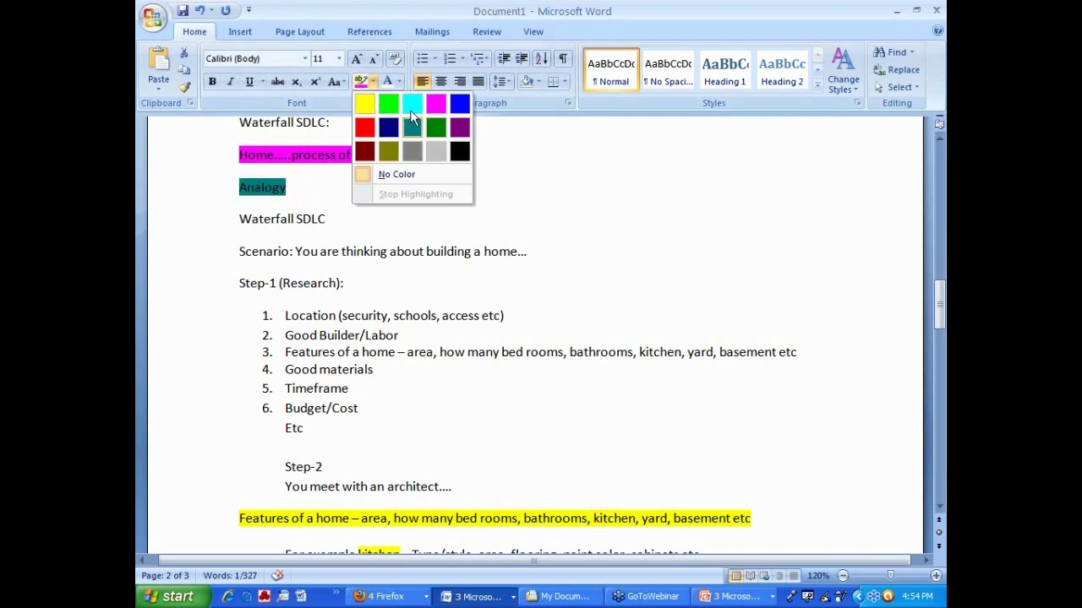
click(412, 104)
drag(331, 219, 224, 222)
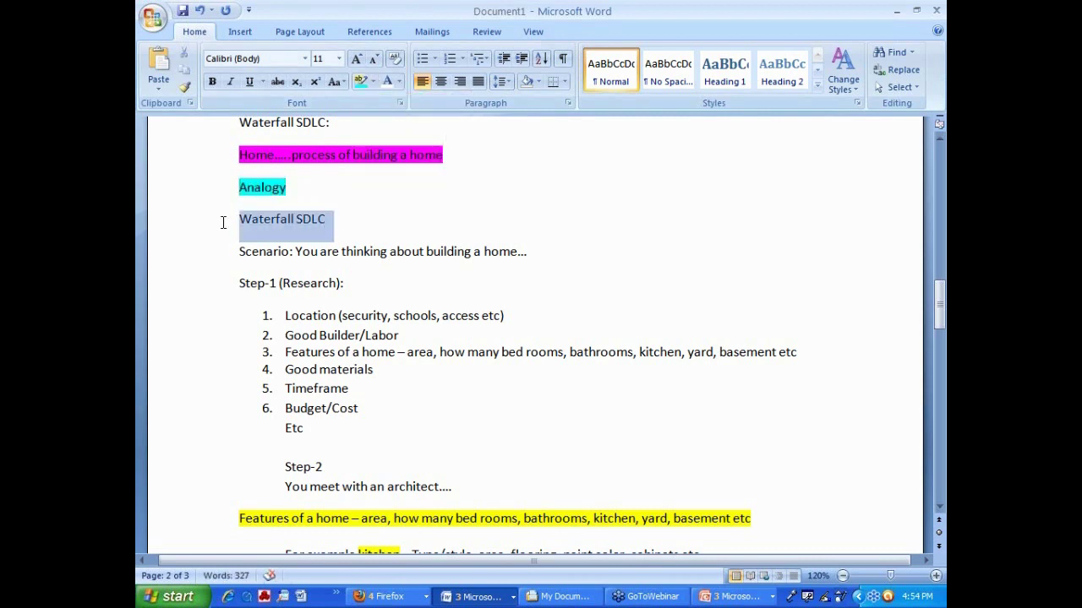
click(374, 76)
click(363, 104)
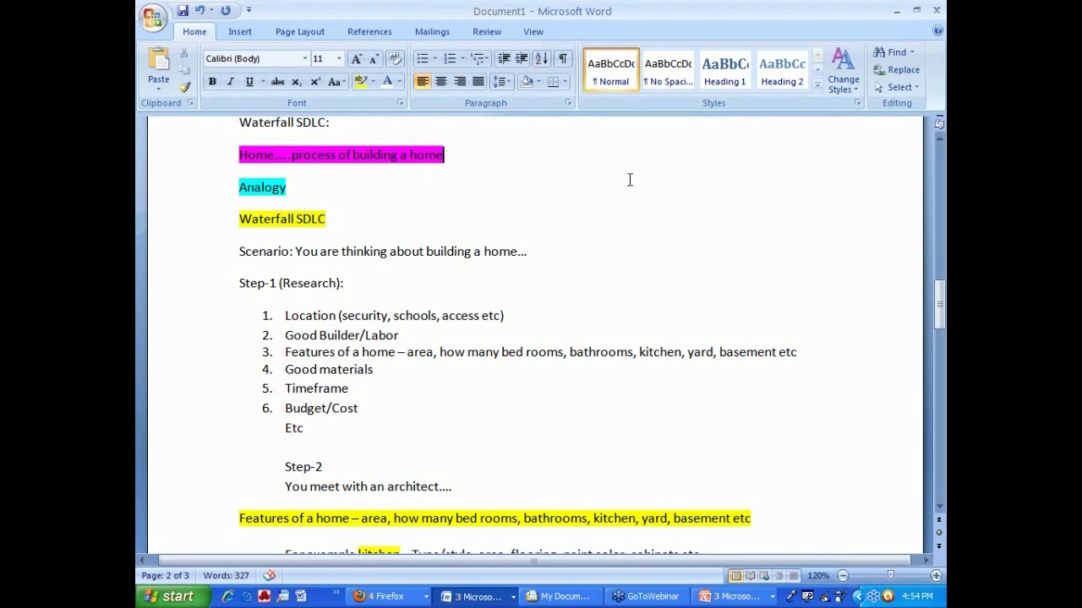
- In the "Jan 2011 Demo" document, highlight the grocery website scenario text in yellow, save, and select "website/Software" in it
click(505, 597)
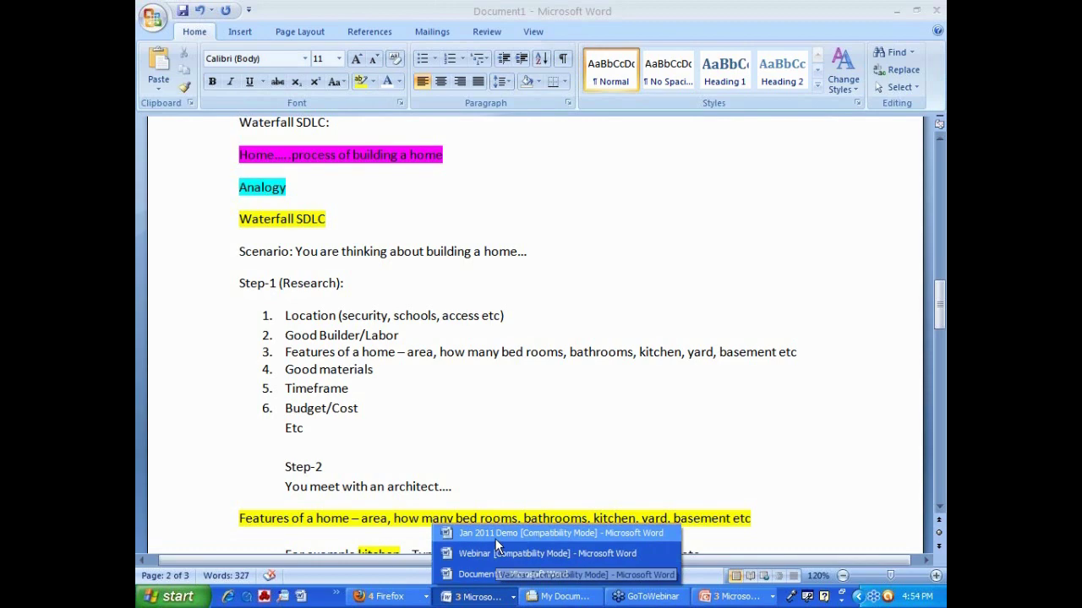
click(496, 537)
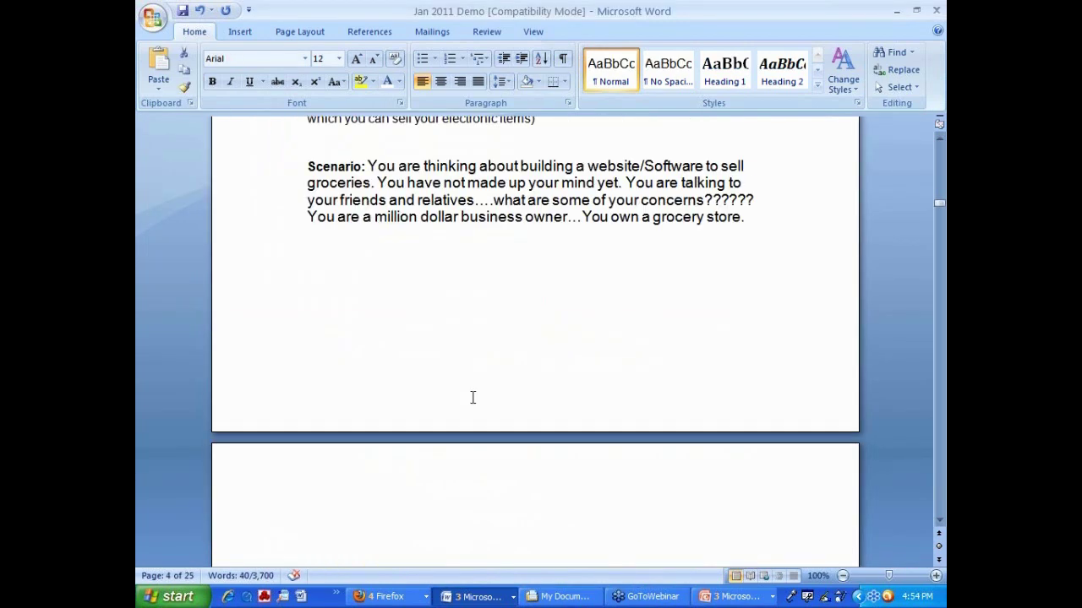
scroll(471, 391, up, 1)
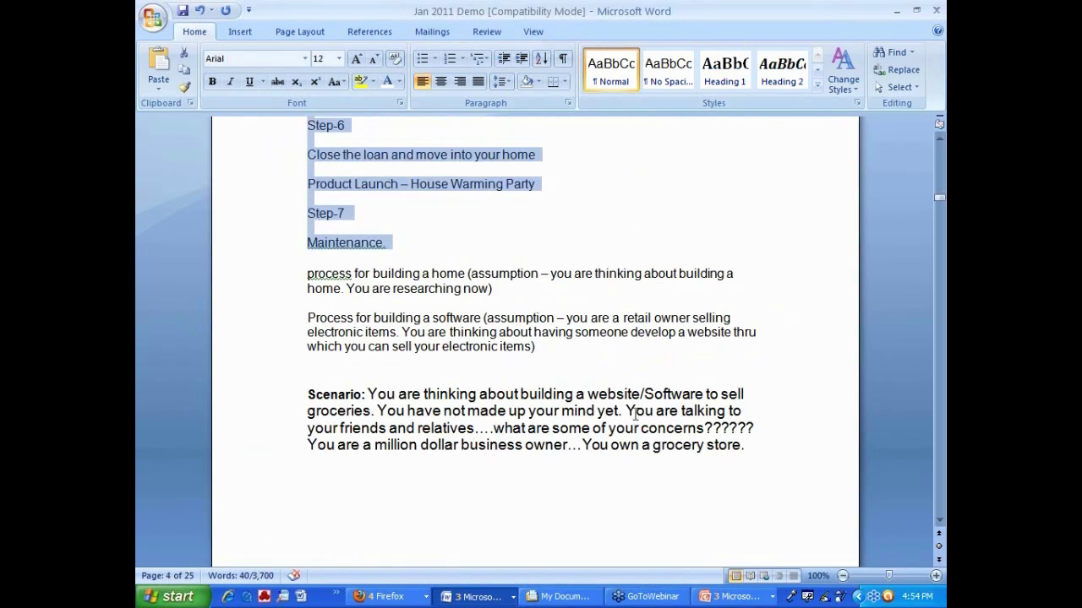
scroll(738, 433, down, 1)
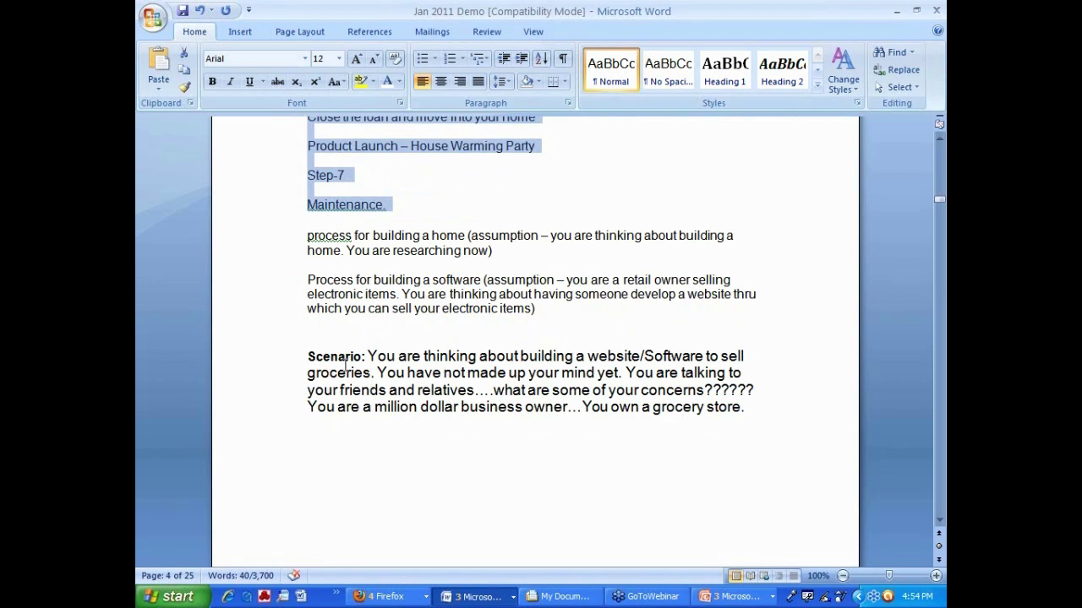
drag(369, 356, 747, 407)
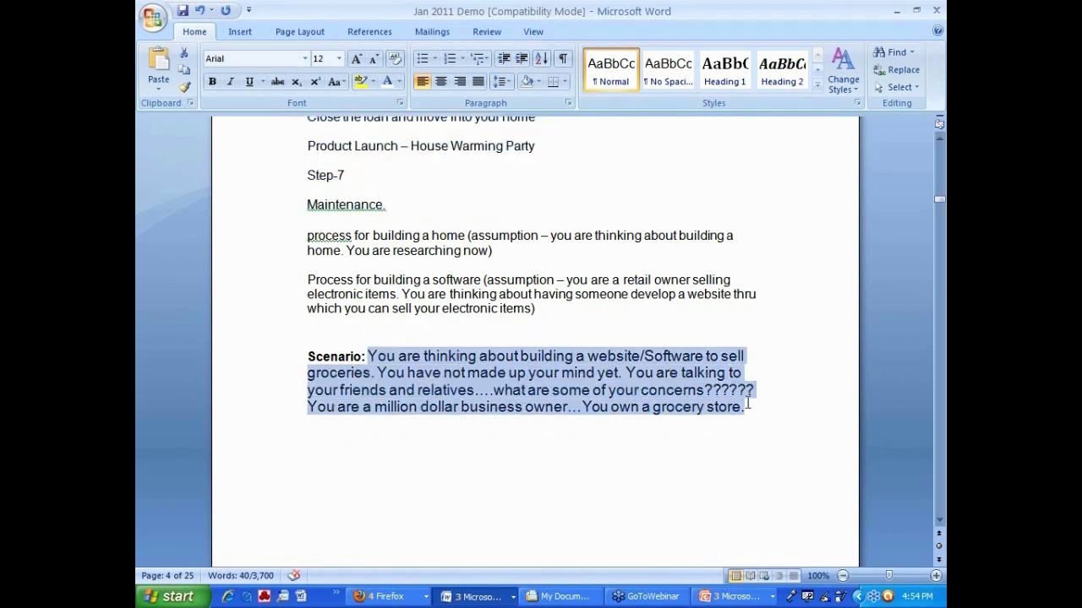
click(360, 81)
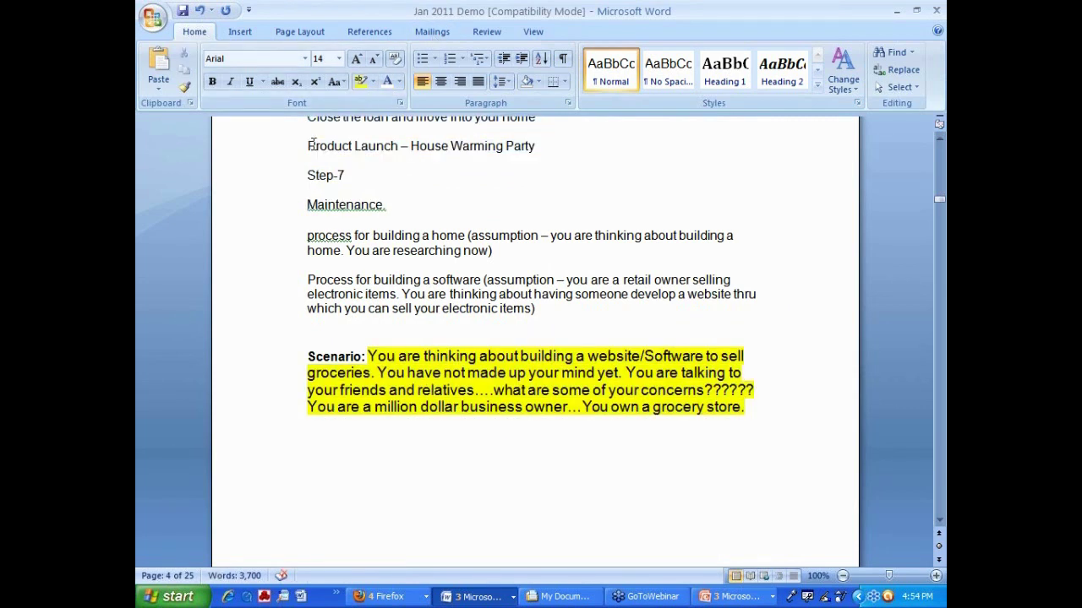
click(182, 11)
drag(590, 356, 666, 356)
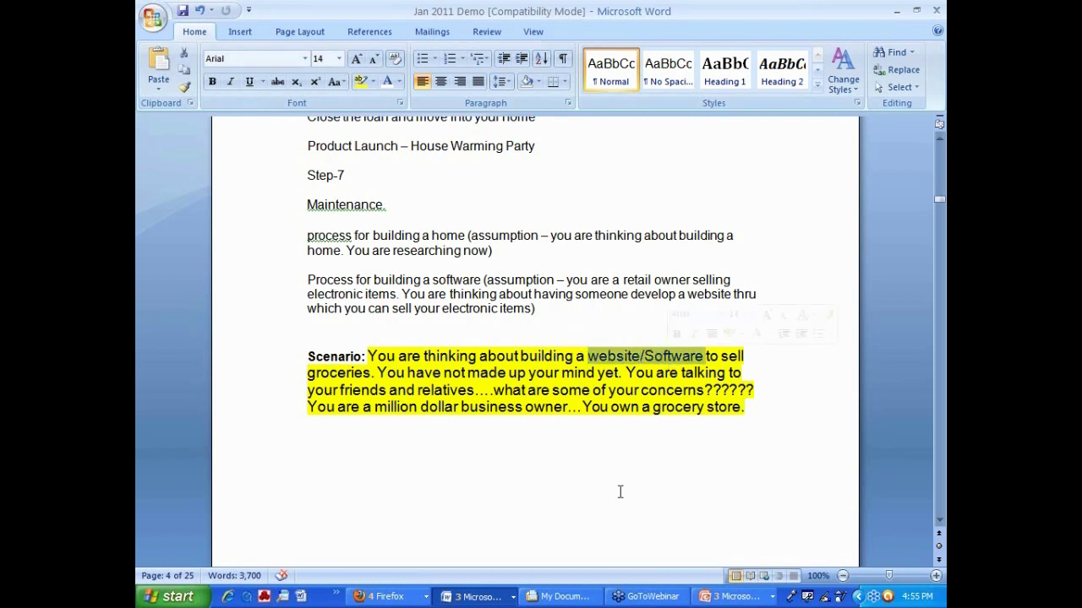
- Return to Document1 and use the screen drawing pen to tick Budget/Cost and draw an arrow from it to a question mark
click(376, 596)
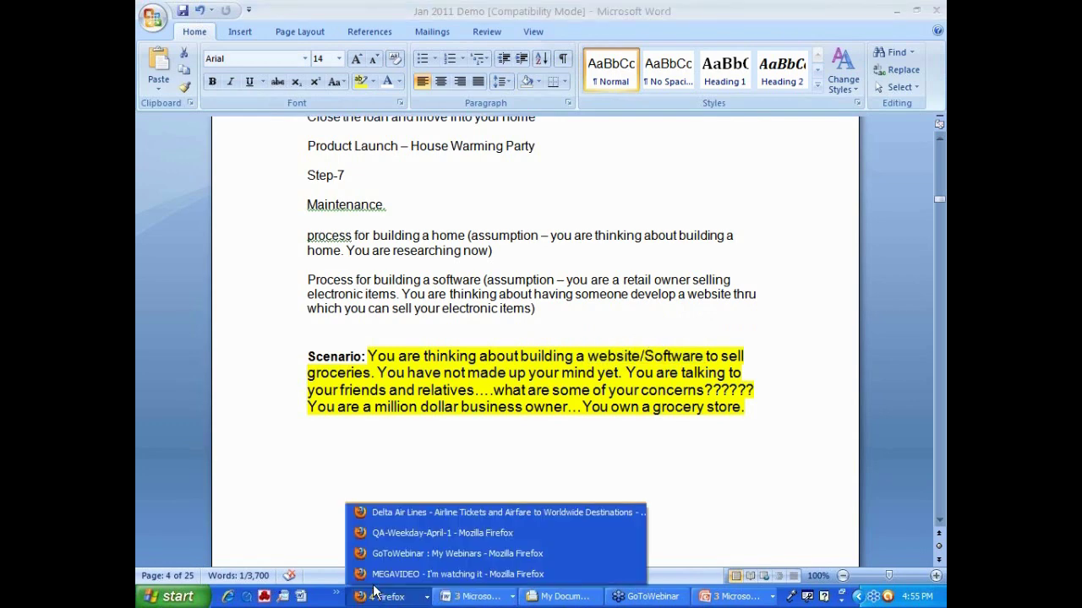
click(478, 597)
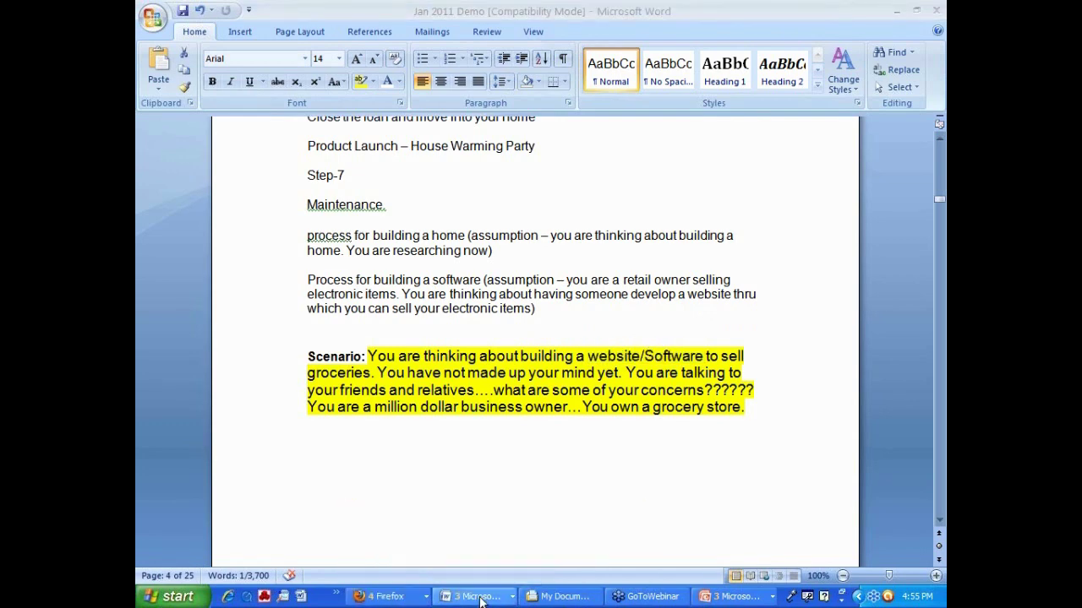
click(478, 596)
click(480, 575)
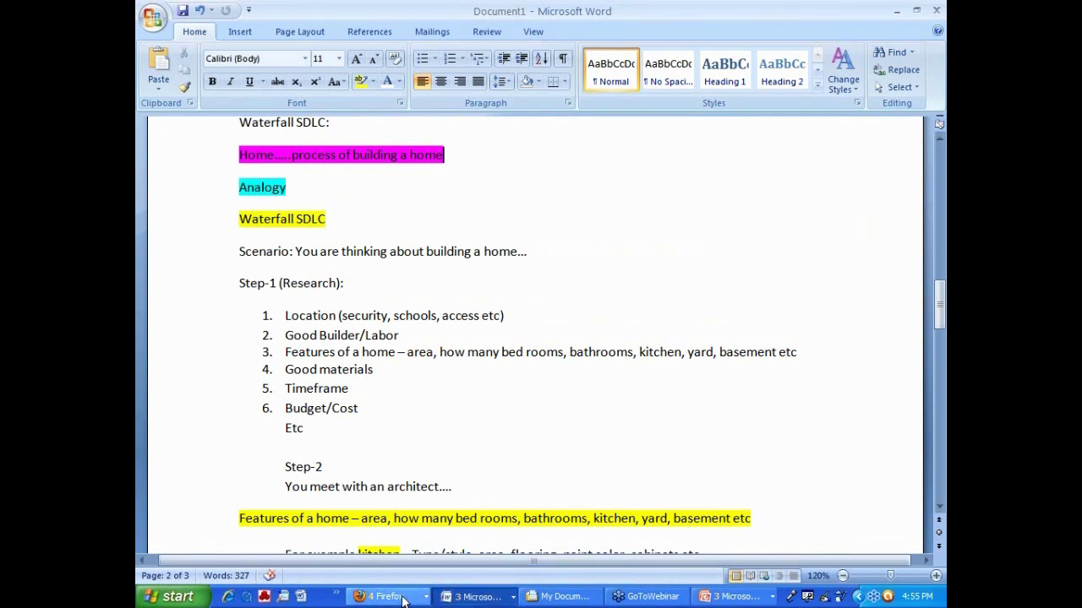
click(629, 594)
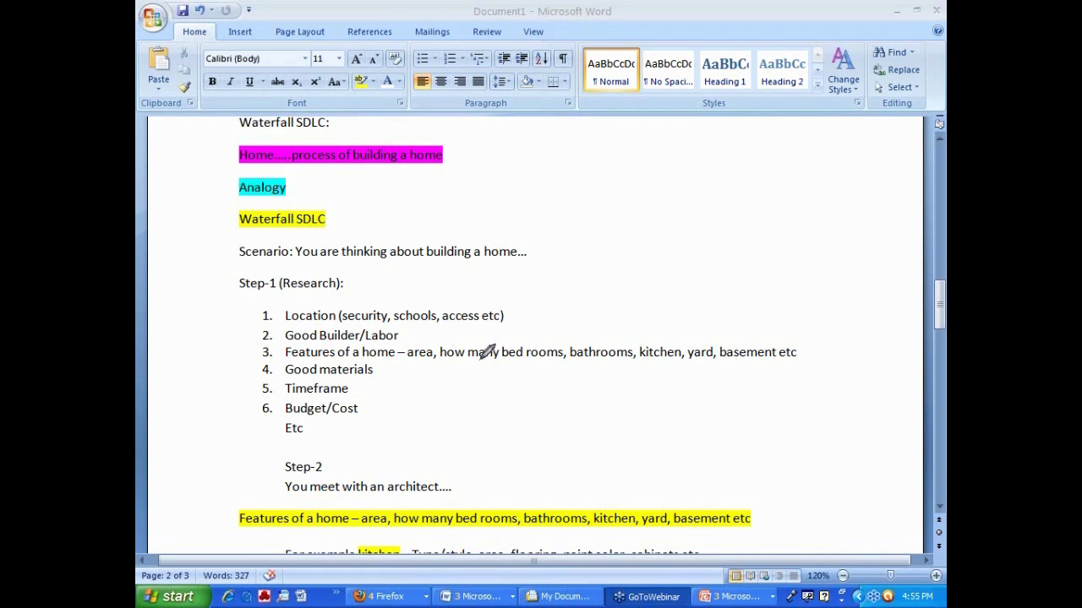
mouse_move(359, 406)
mouse_down()
mouse_move(616, 405)
mouse_move(615, 415)
mouse_up()
click(620, 427)
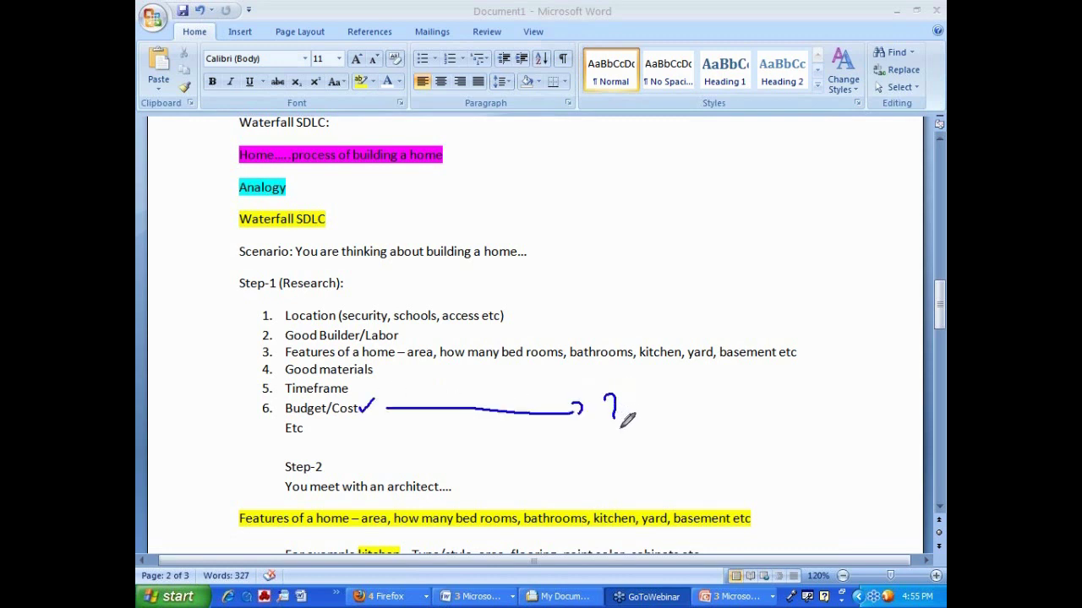
- Draw an arrow beside Timeframe, circle "(Research):" and add tick marks in front of Timeframe and Budget/Cost
drag(371, 389, 533, 397)
mouse_move(311, 271)
mouse_down()
mouse_move(269, 279)
mouse_move(341, 268)
mouse_move(294, 284)
mouse_up()
mouse_move(222, 419)
mouse_down()
mouse_move(245, 415)
mouse_move(227, 404)
mouse_move(262, 386)
mouse_up()
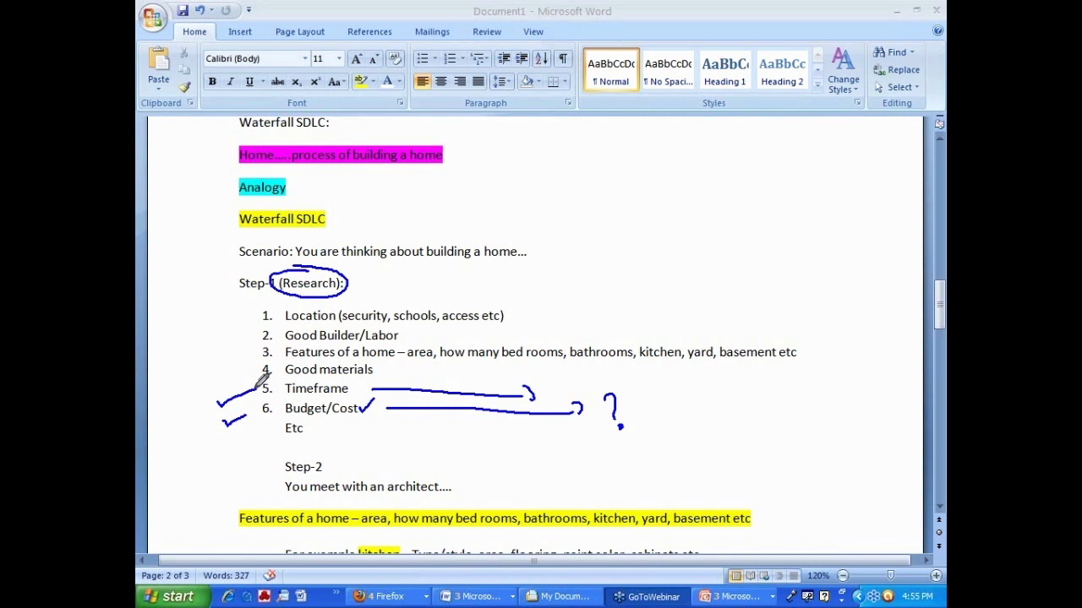
- Switch to the "Jan 2011 Demo" document and copy the website features text from "Look and Feel" through "Keeping track of inventory…etc."
click(485, 597)
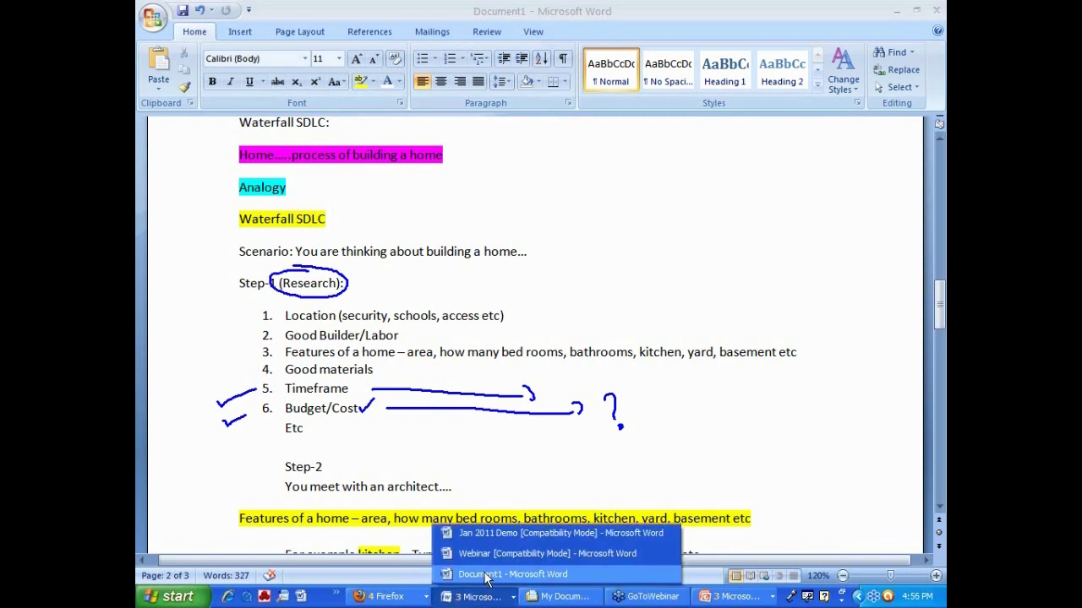
click(485, 556)
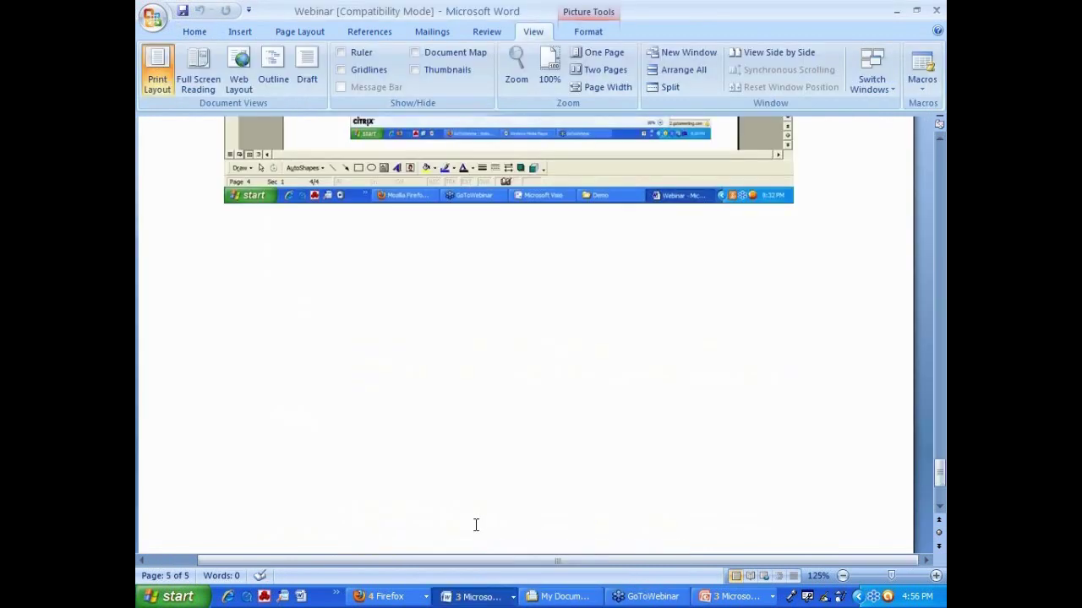
click(483, 597)
click(482, 529)
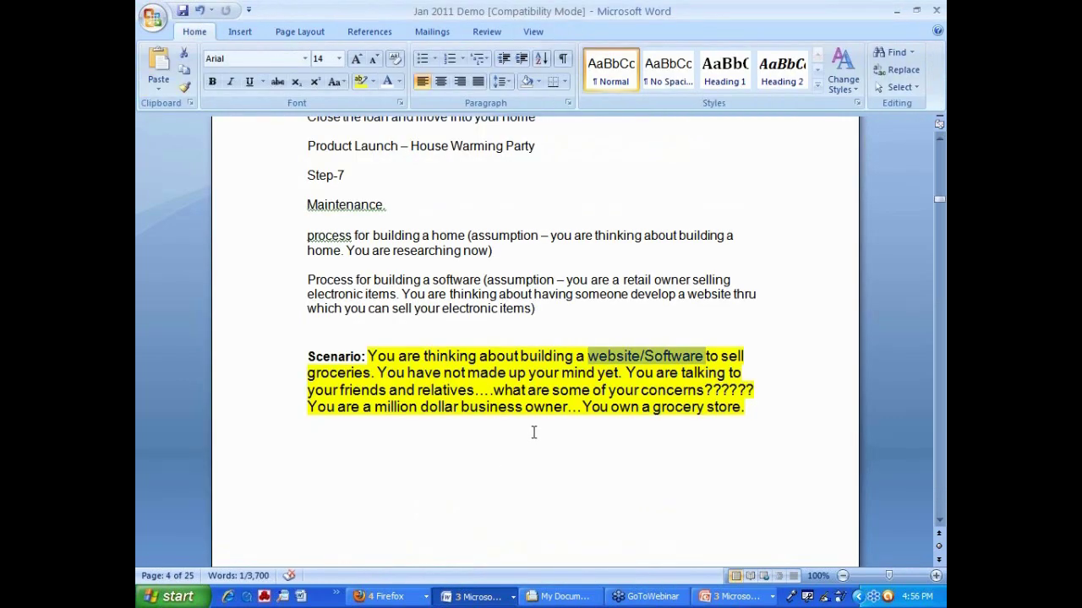
scroll(533, 429, down, 4)
drag(565, 519, 365, 482)
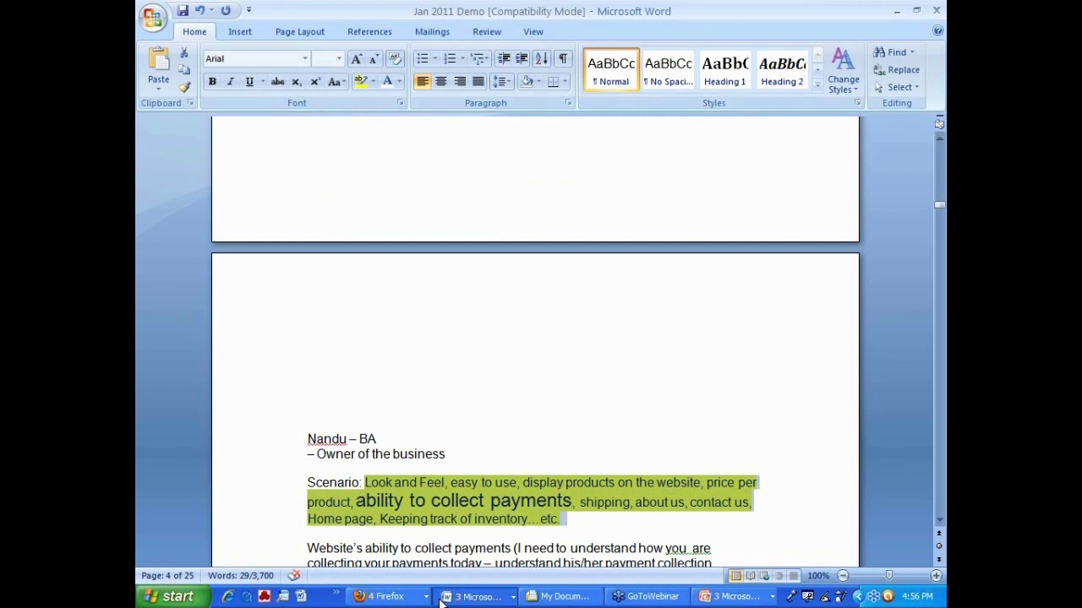
- Paste the copied website features text on a new line below "Step-1 (Research):" in Document1
click(473, 596)
click(456, 576)
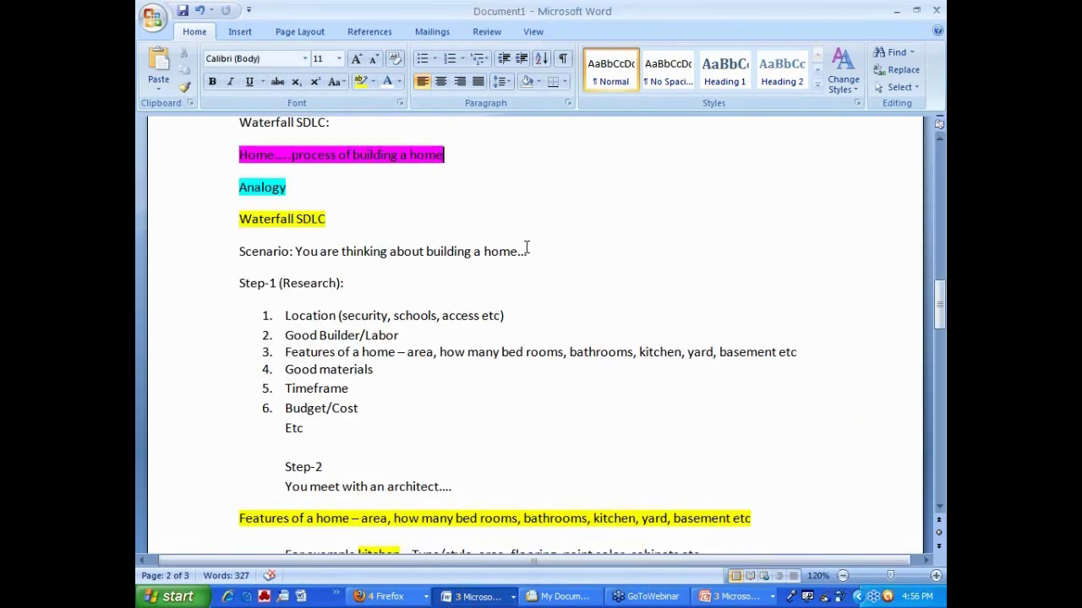
click(387, 283)
key(Return)
key(Return)
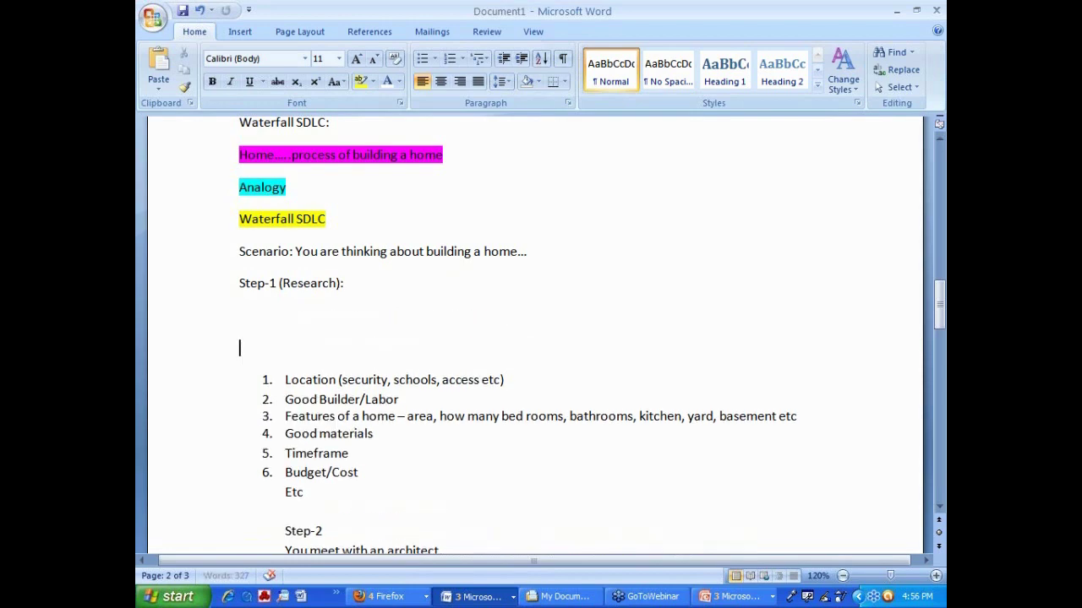
text(Look and Feel, easy to use, display products on the website, price per product, ability to collect payments, shipping, about us, contact us, Home page, Keeping track of inventory...etc.)
- Copy the six-item research list from Location to Budget/Cost and paste it directly below "Step-1 (Research):"
scroll(448, 401, down, 4)
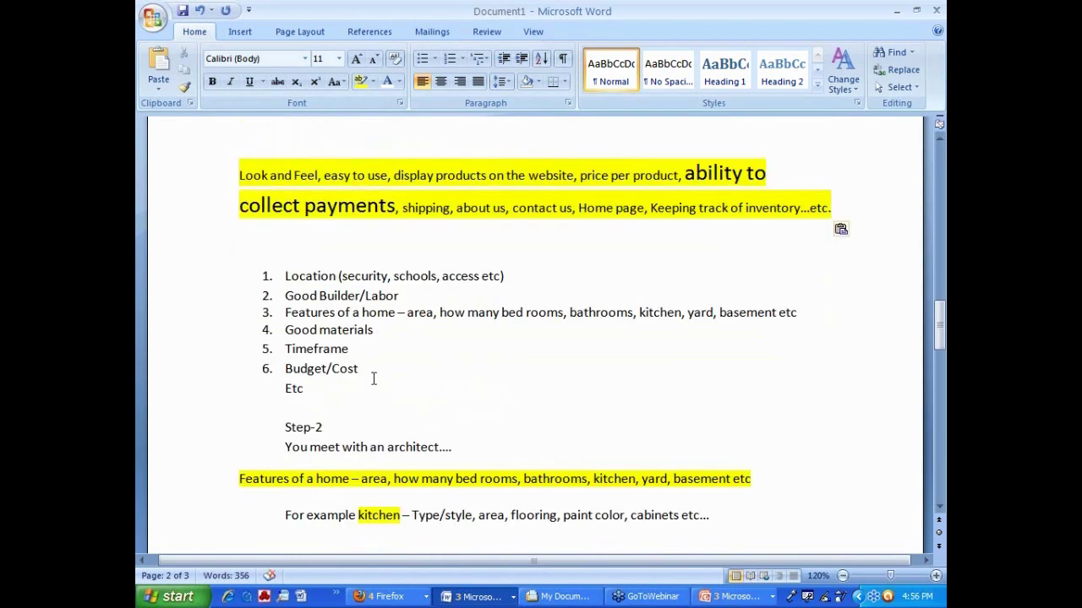
drag(374, 377, 260, 281)
key(ctrl+c)
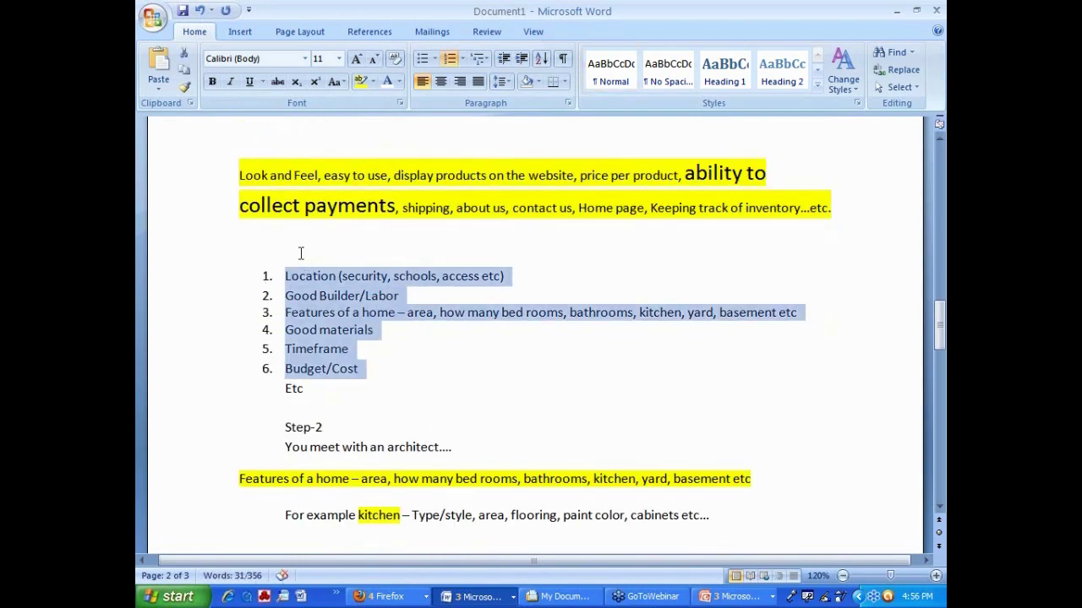
scroll(300, 265, up, 3)
click(265, 271)
key(ctrl+v)
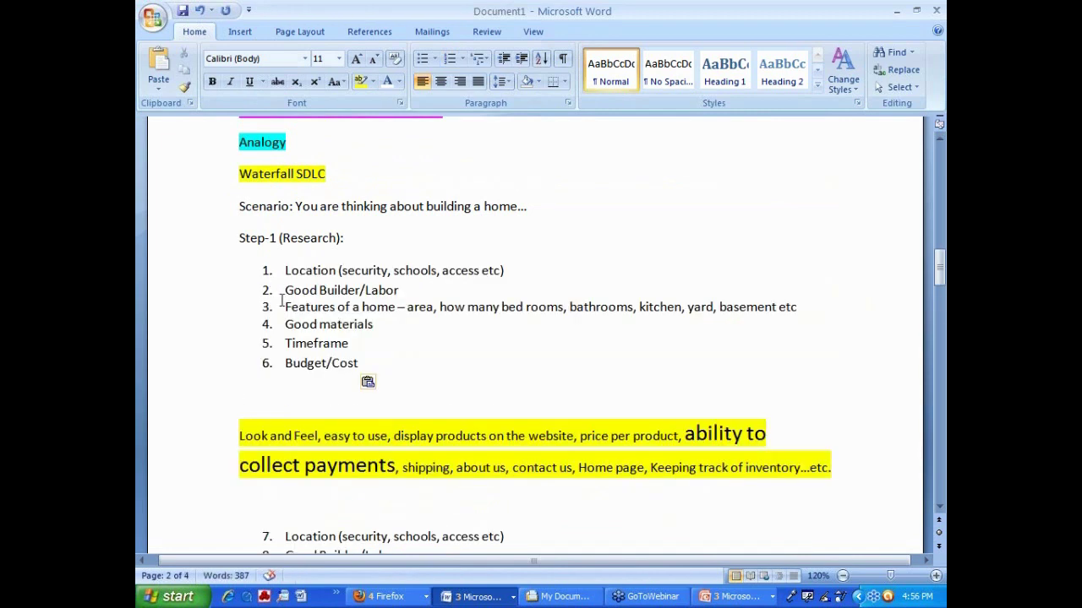
- Change item 2 of the pasted research list to "Good Software company"
mouse_move(405, 288)
mouse_down()
mouse_move(300, 290)
mouse_move(408, 289)
mouse_up()
text(So)
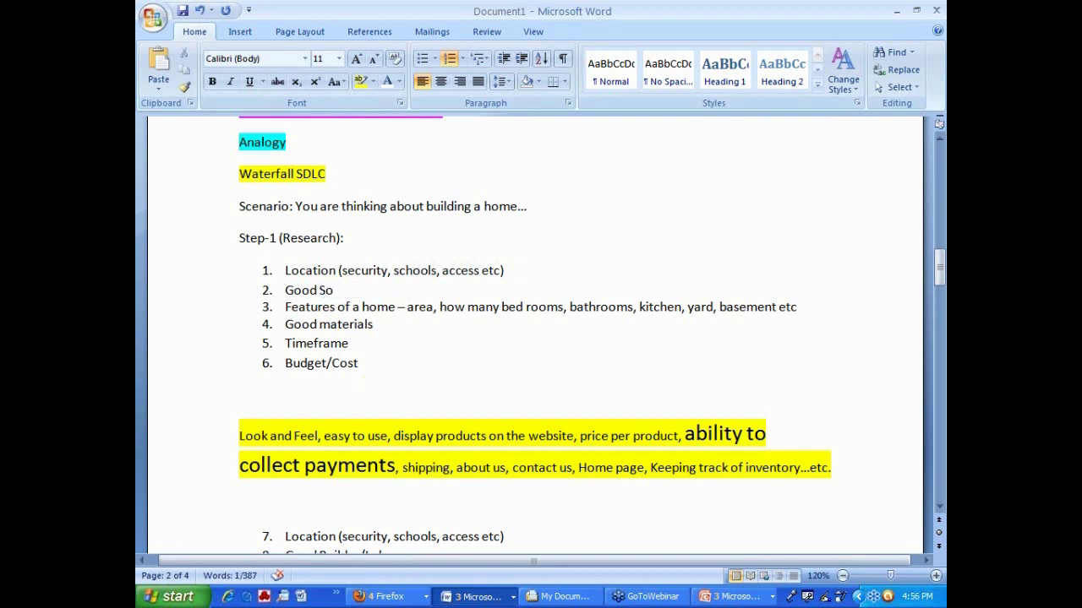
text(ftware company)
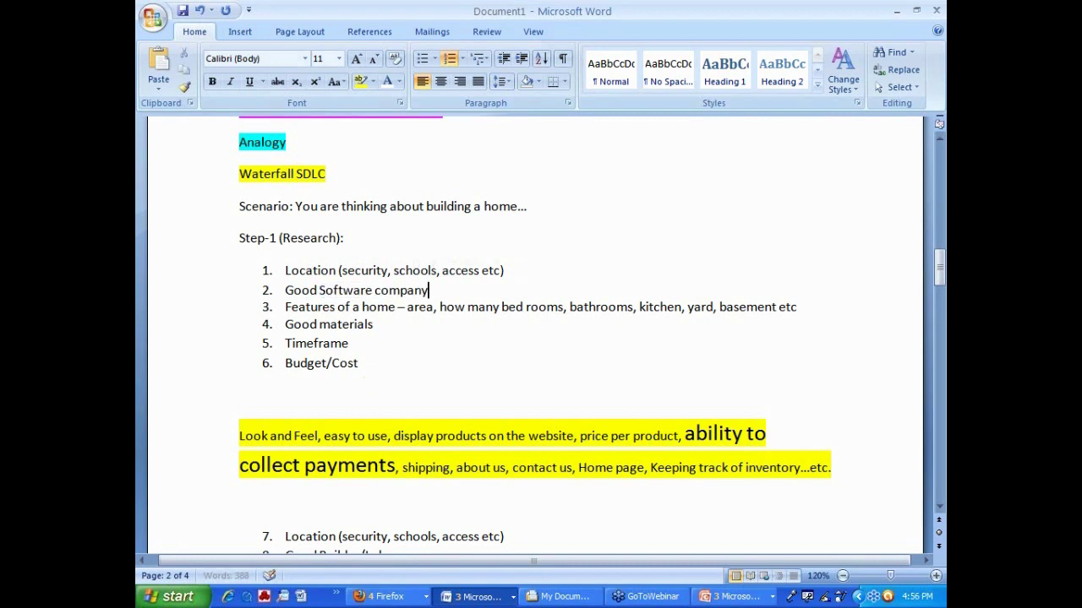
- Cut the highlighted website features paragraph from between the two research lists
drag(857, 468, 231, 442)
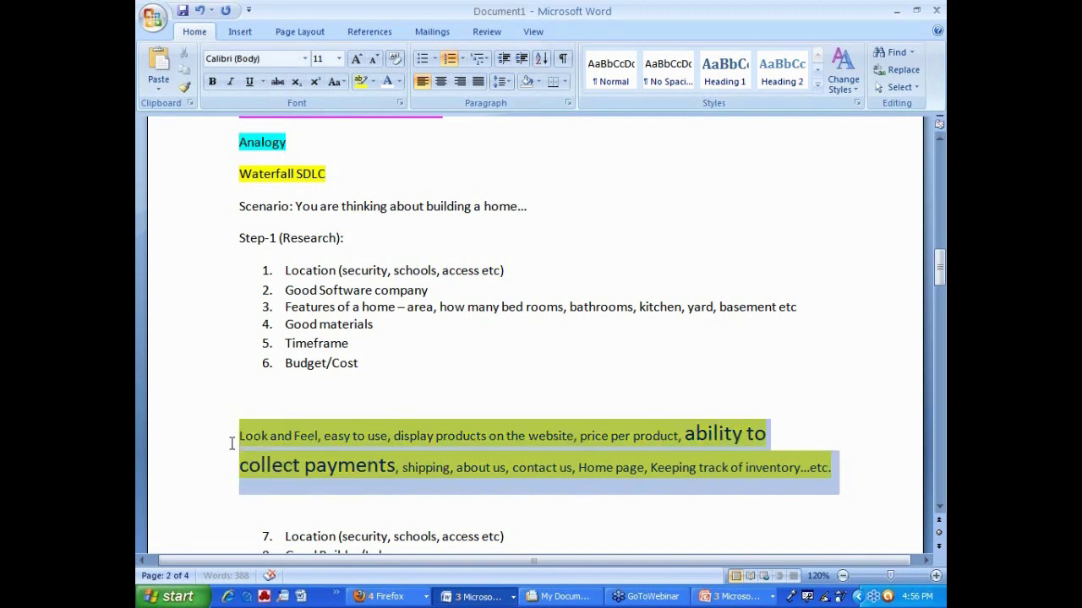
right_click(275, 440)
click(329, 243)
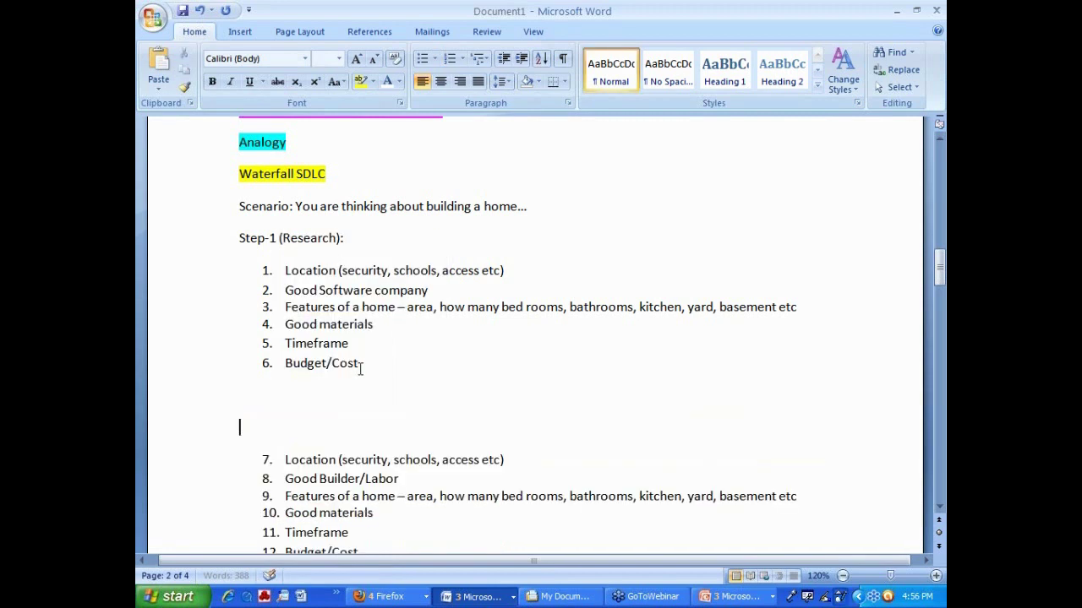
- Replace item 3 (Features of a home) in the upper research list with the cut website features text
drag(358, 379, 295, 365)
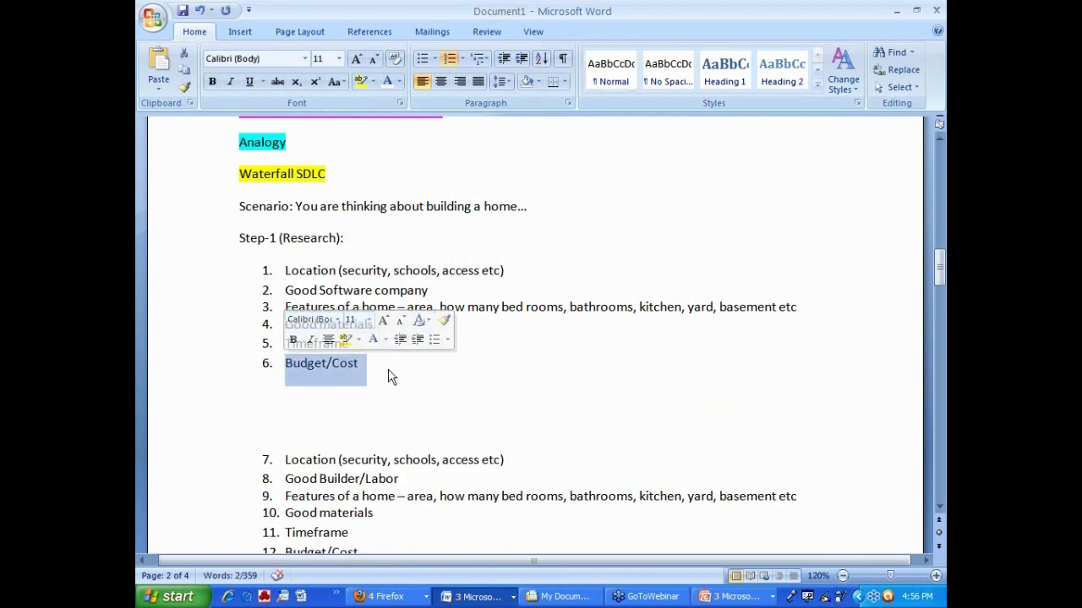
drag(352, 343, 285, 343)
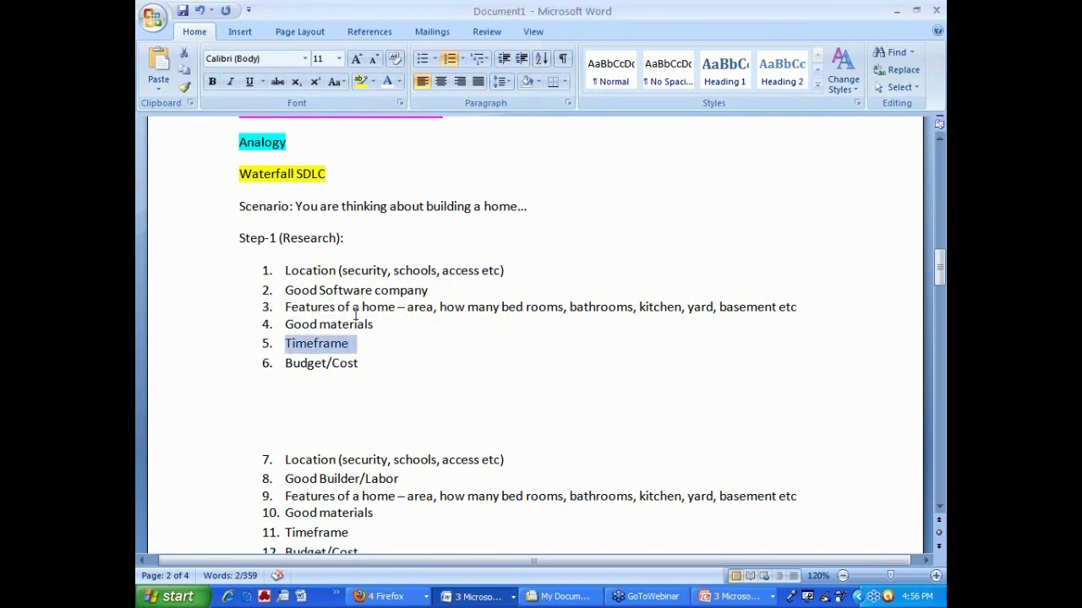
click(408, 307)
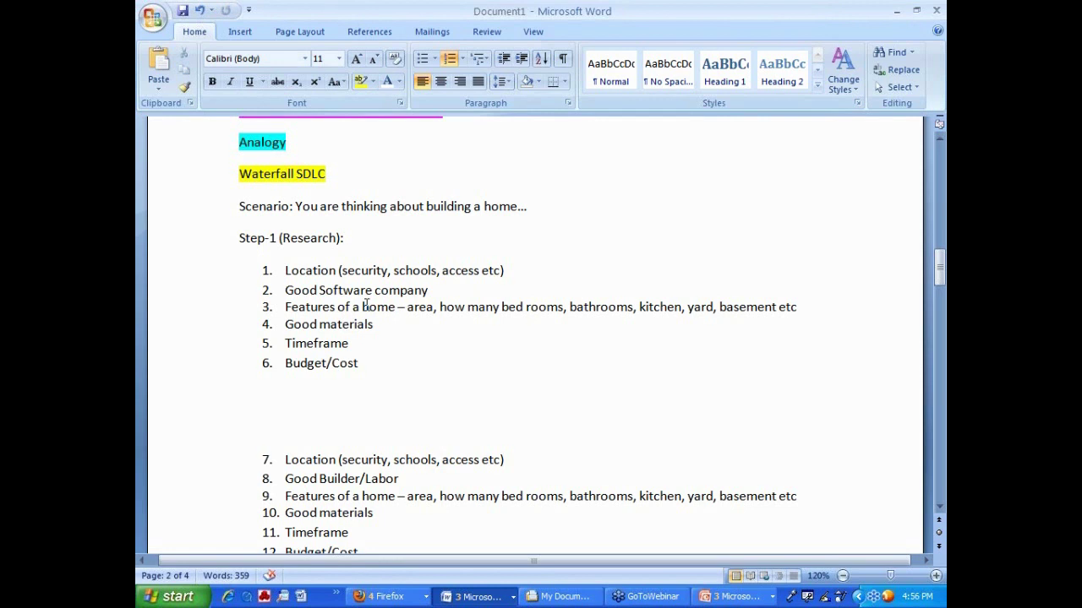
drag(820, 309, 298, 311)
key(ctrl+v)
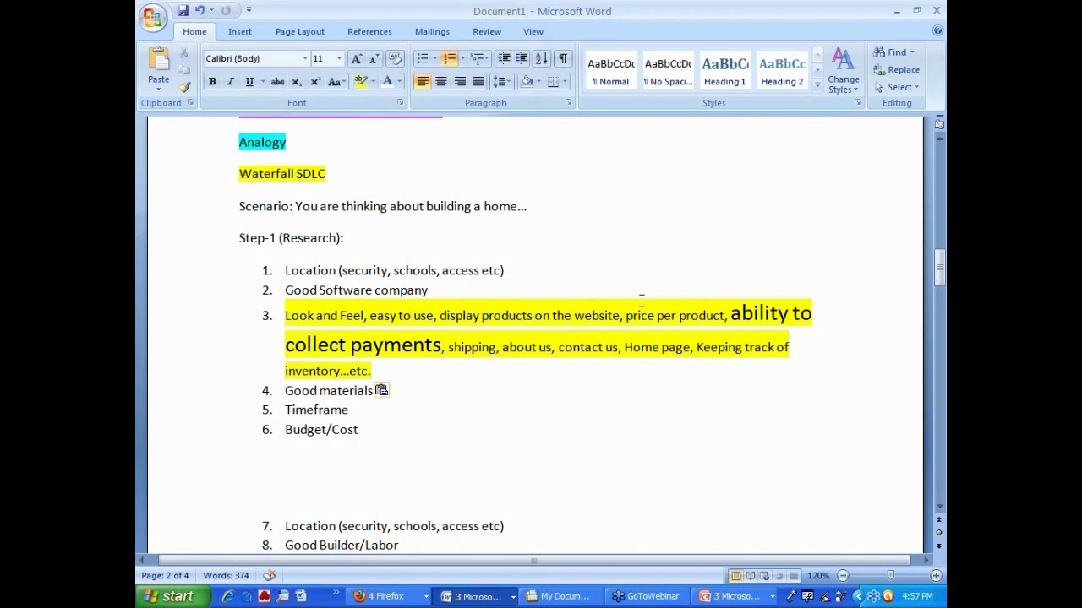
- Highlight "display products on the website" in item 3 of the upper research list in turquoise
drag(731, 313, 472, 341)
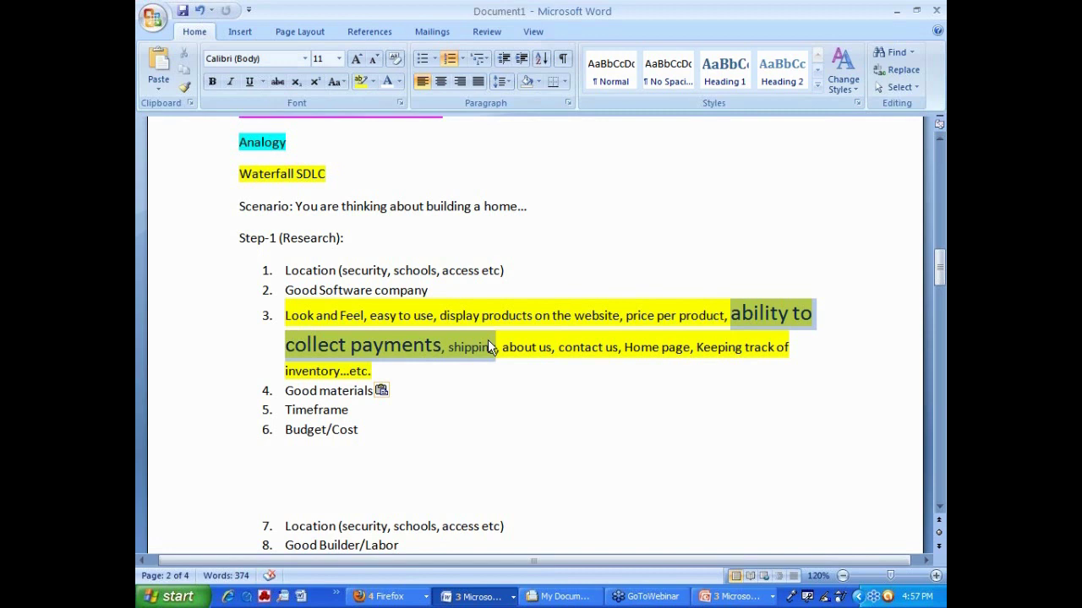
drag(439, 315, 620, 315)
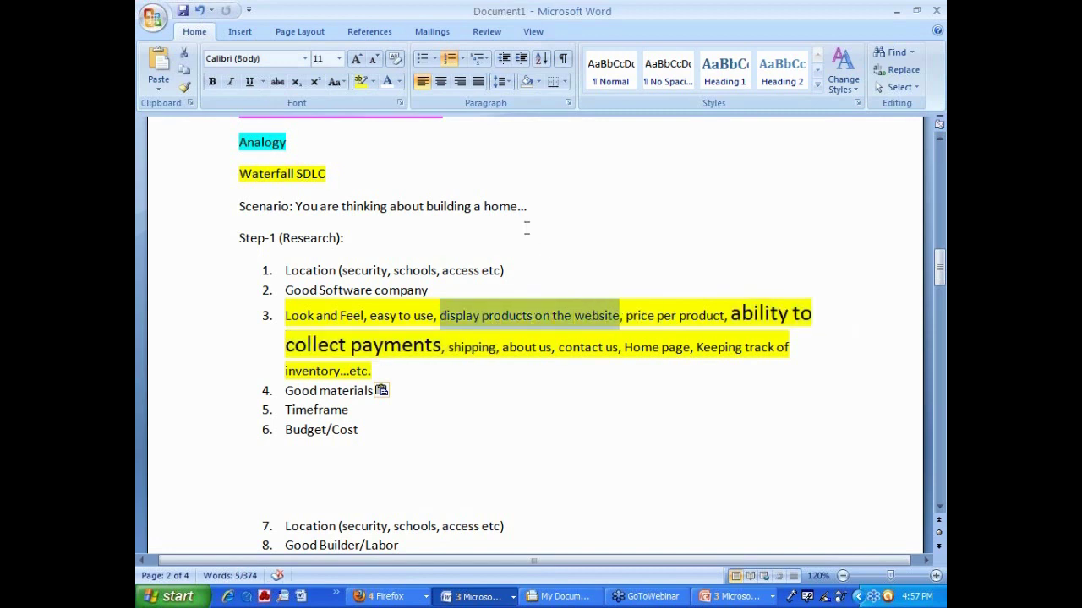
click(373, 81)
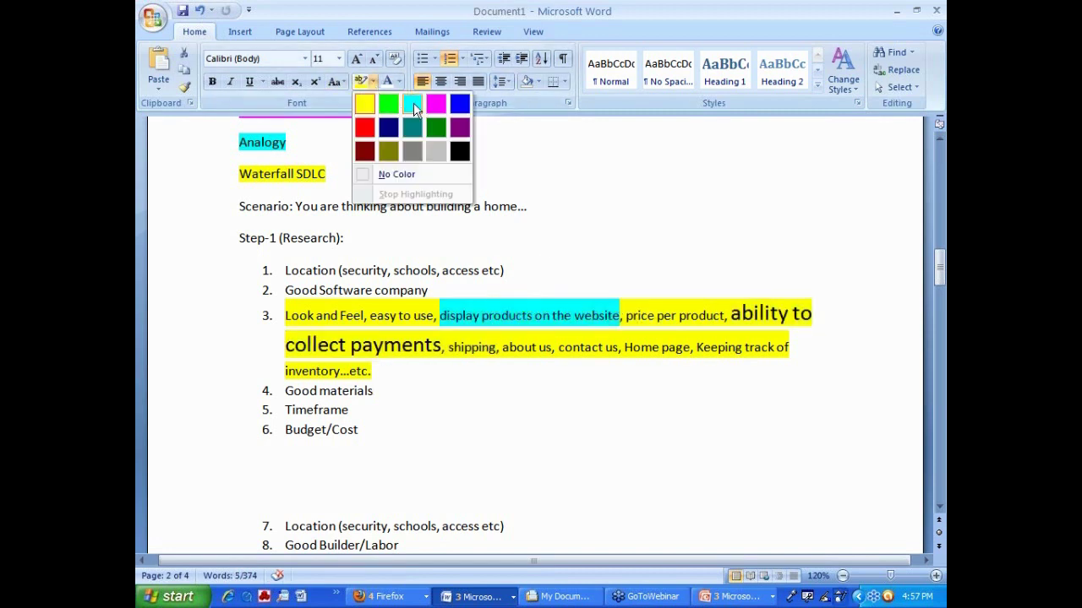
click(413, 102)
click(451, 432)
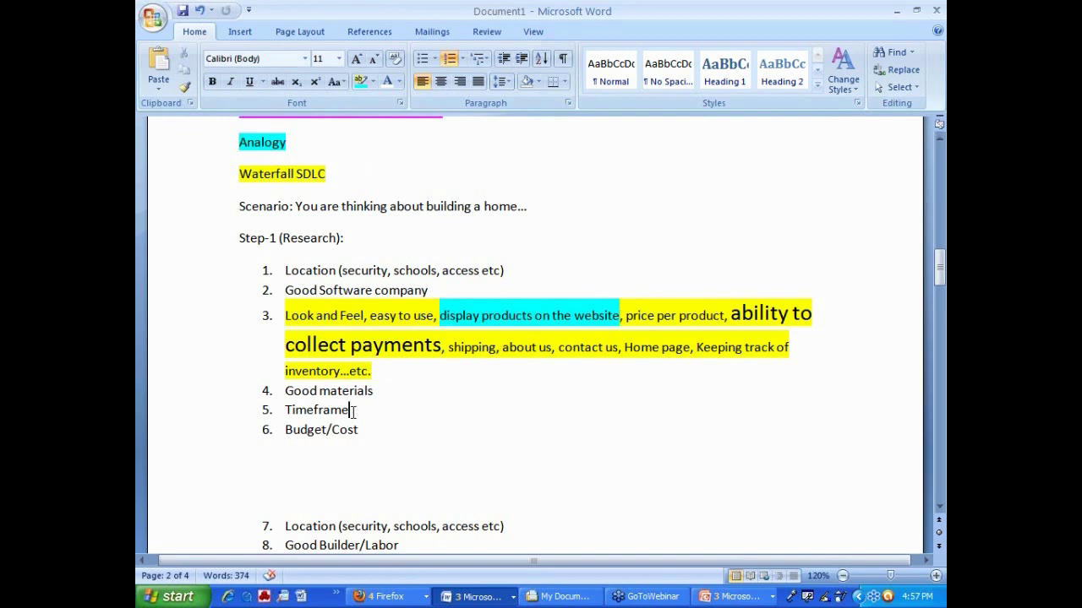
drag(352, 410, 287, 420)
drag(379, 430, 287, 430)
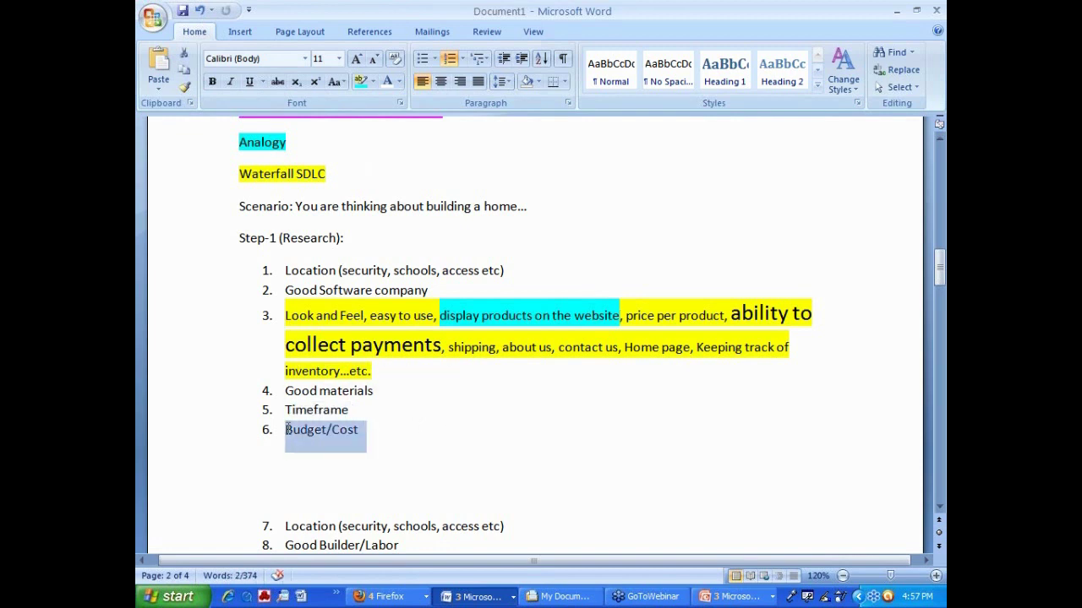
click(536, 405)
drag(377, 390, 298, 390)
click(571, 429)
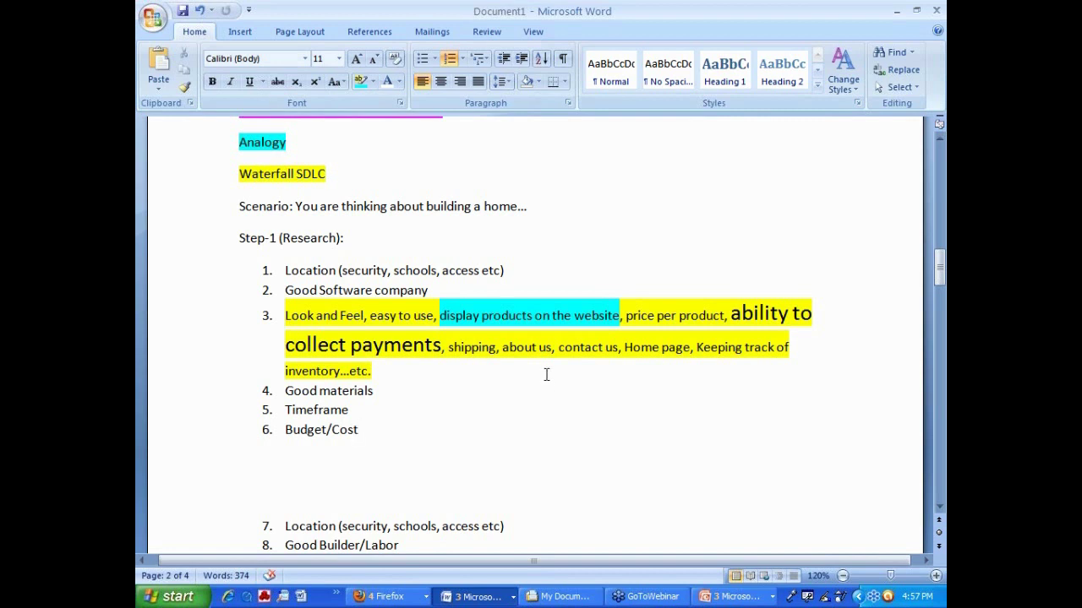
drag(433, 290, 309, 293)
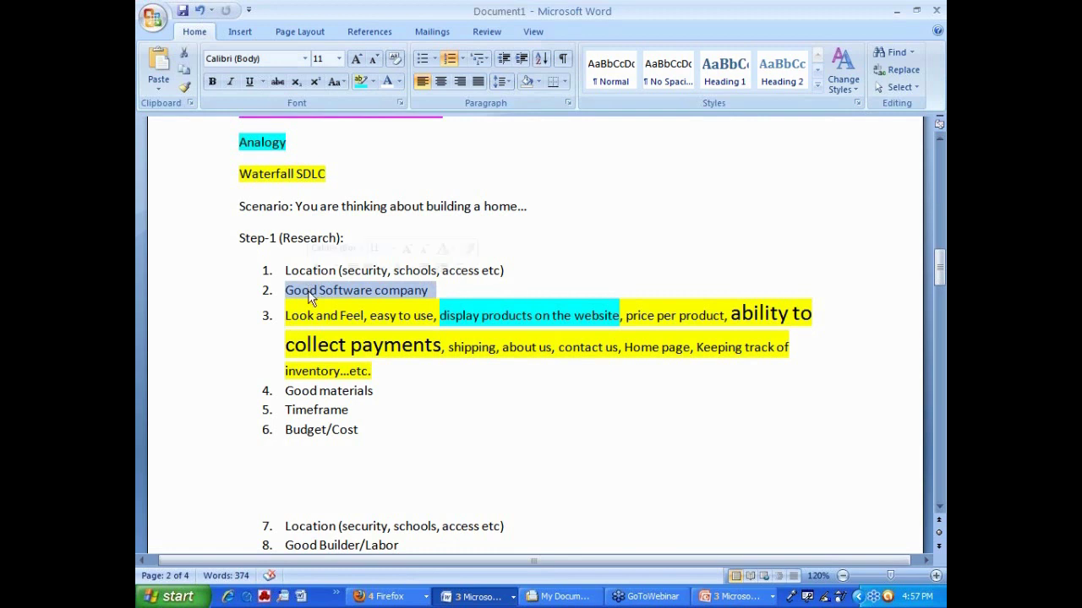
- Remove one empty line between the upper research list and the original home-building list
scroll(579, 418, down, 2)
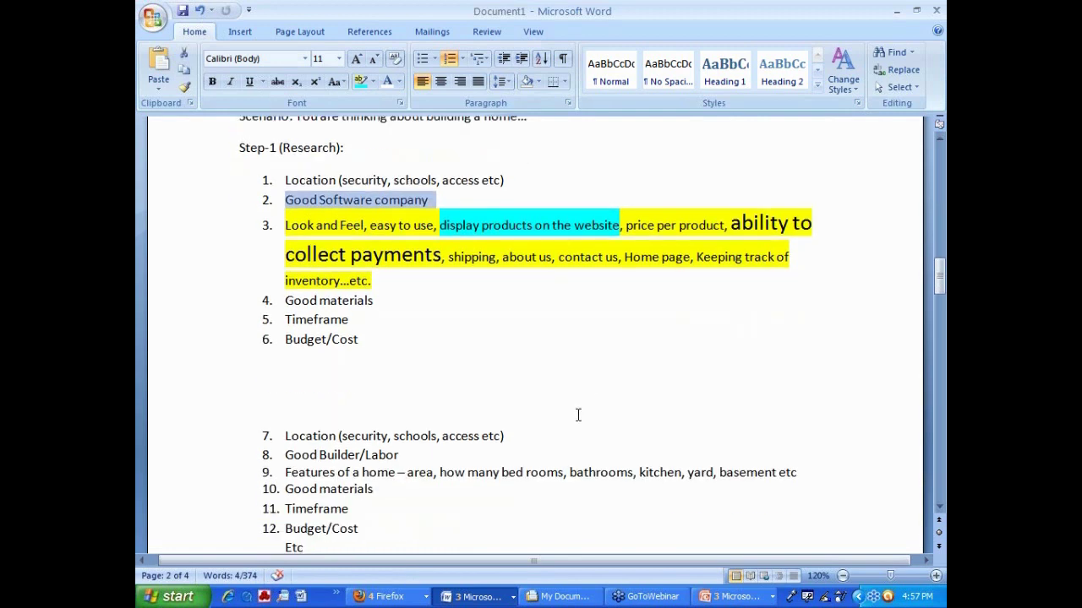
scroll(507, 414, up, 1)
click(290, 420)
key(Delete)
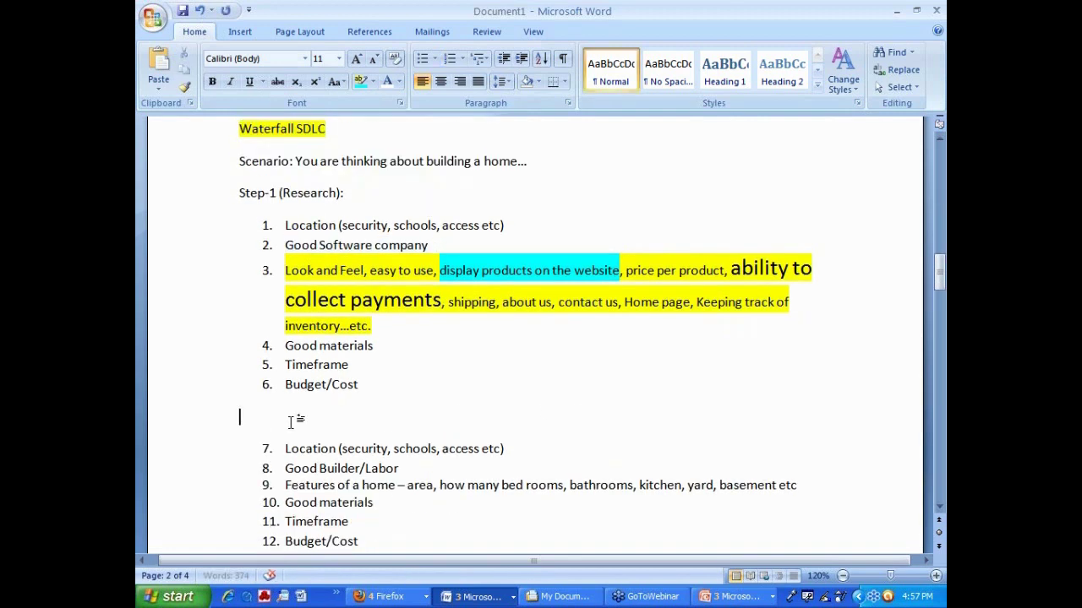
- Insert a run of blank lines between "Etc" and "Step-2" so that Step-2 moves to the following page
scroll(326, 279, up, 2)
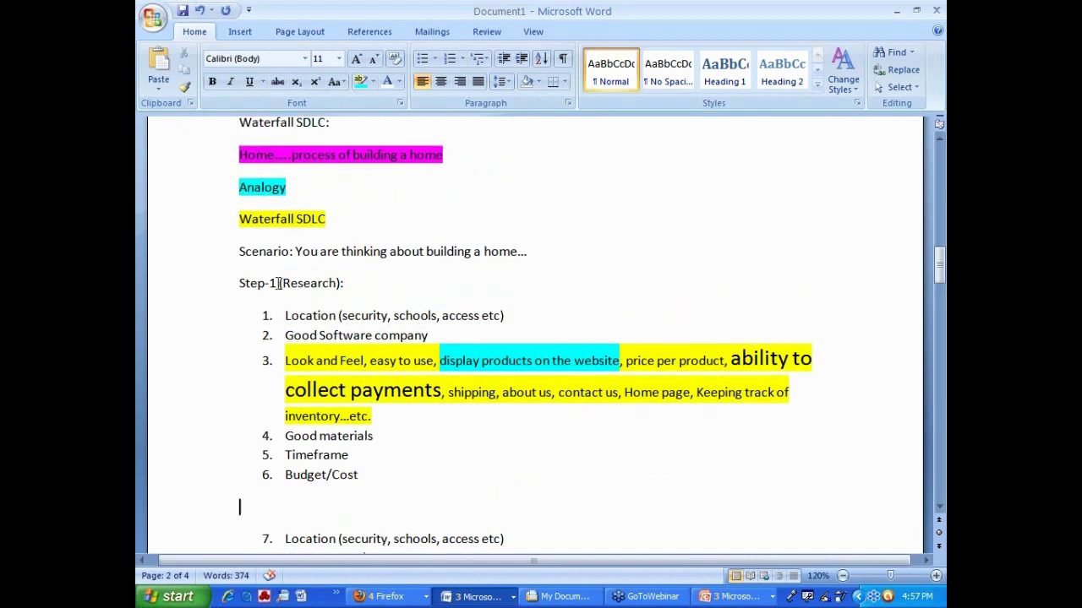
click(235, 283)
scroll(521, 415, down, 3)
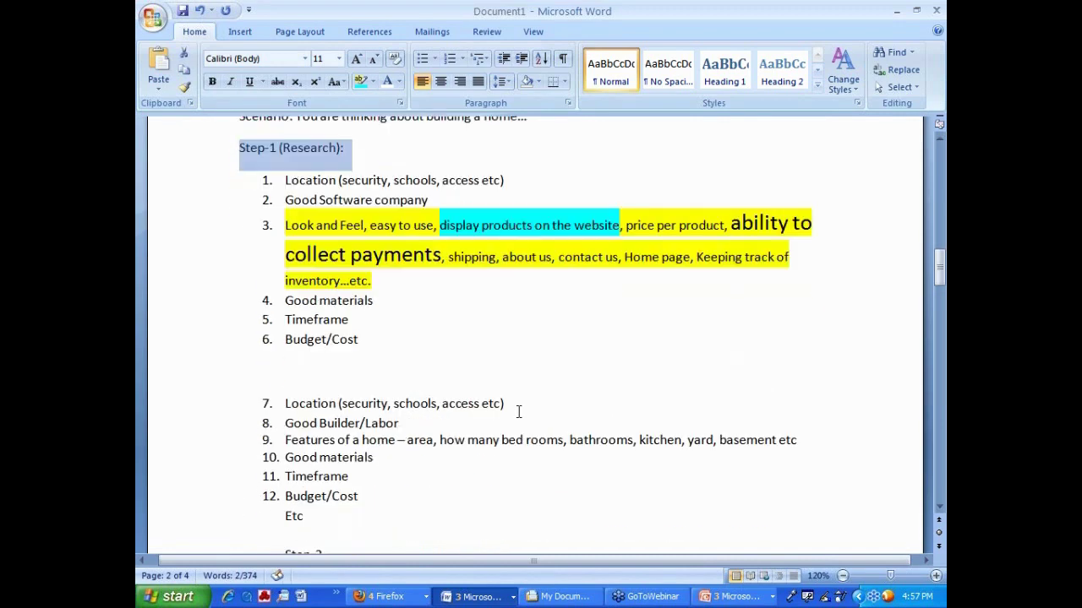
scroll(513, 407, down, 5)
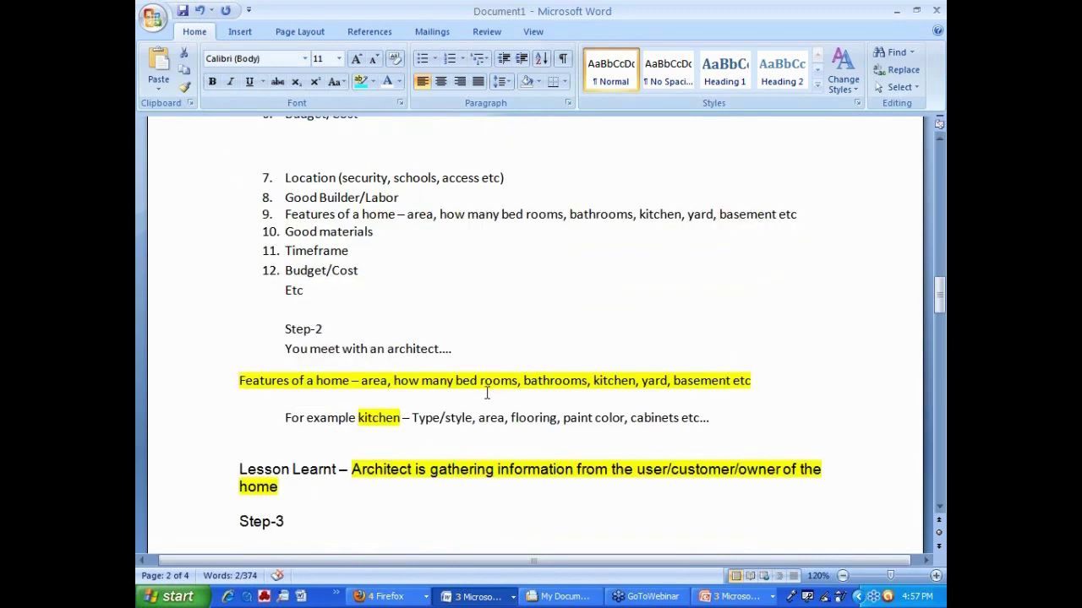
scroll(487, 393, down, 2)
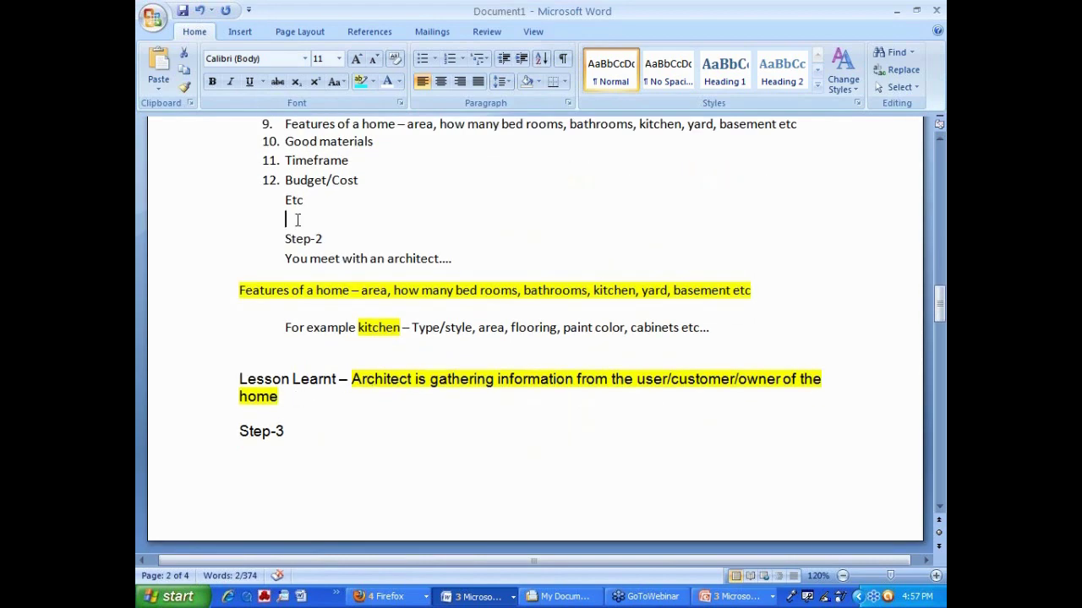
key(Return)
key(Return)
key(Return)
key(Return)
key(Return)
key(Return)
key(Return)
key(Return)
key(Return)
key(Return)
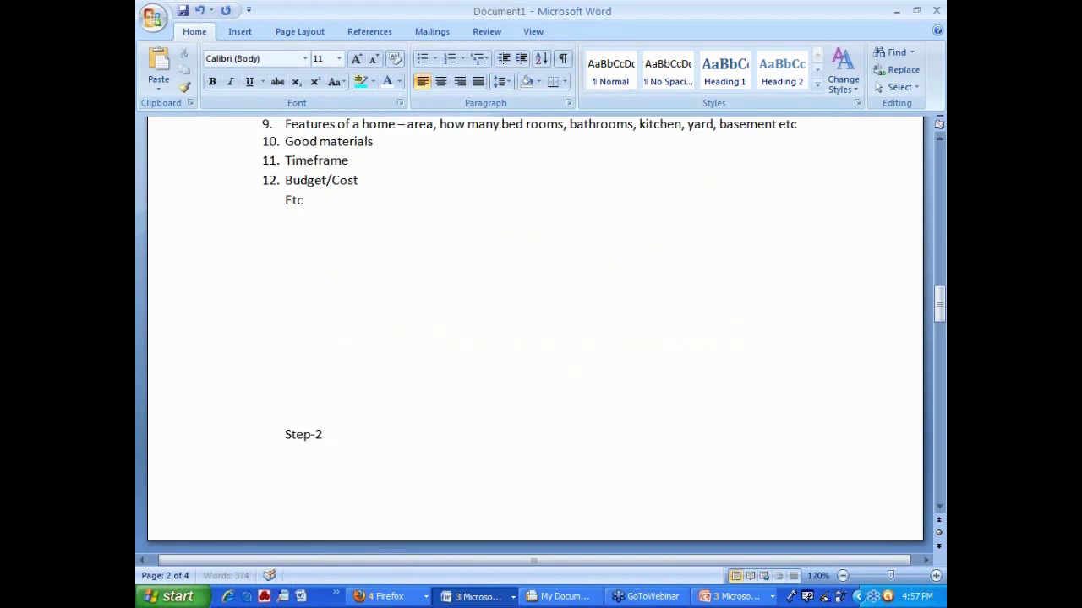
key(Return)
key(Return)
key(Return)
key(Return)
key(Return)
key(Return)
- Copy the website features item from the Step-1 list and paste it between the "Lesson Learnt" paragraph and "Step-3"
scroll(254, 225, up, 7)
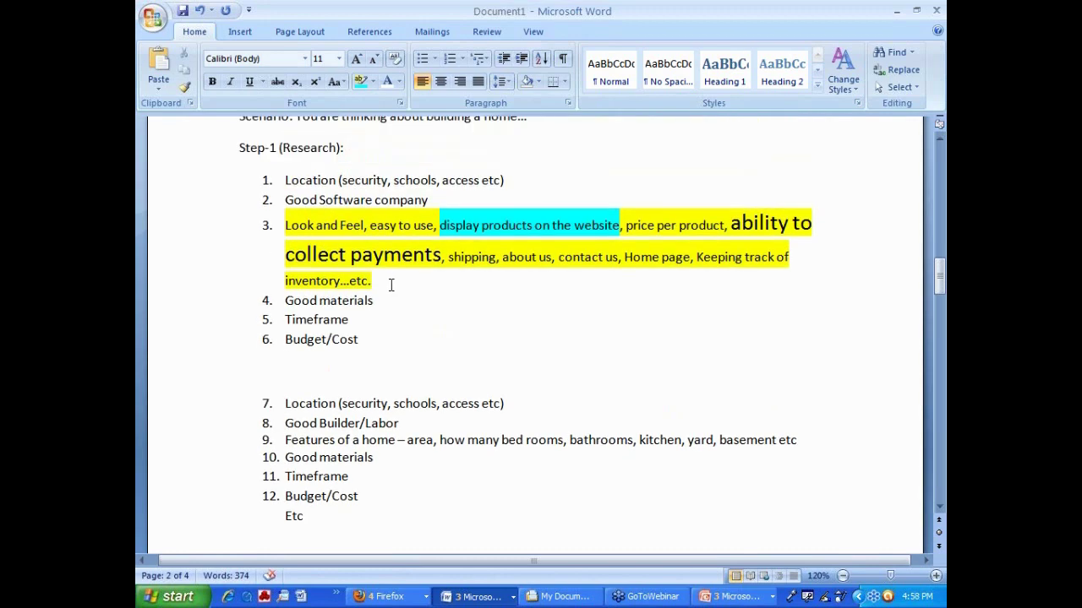
drag(391, 284, 303, 233)
scroll(325, 278, down, 2)
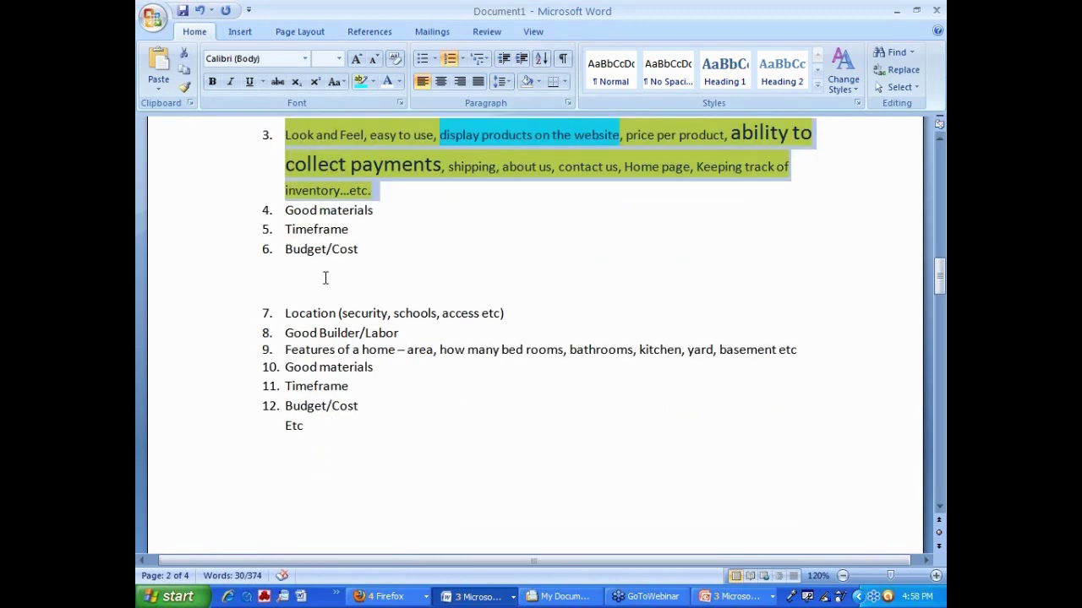
scroll(326, 278, down, 10)
click(293, 454)
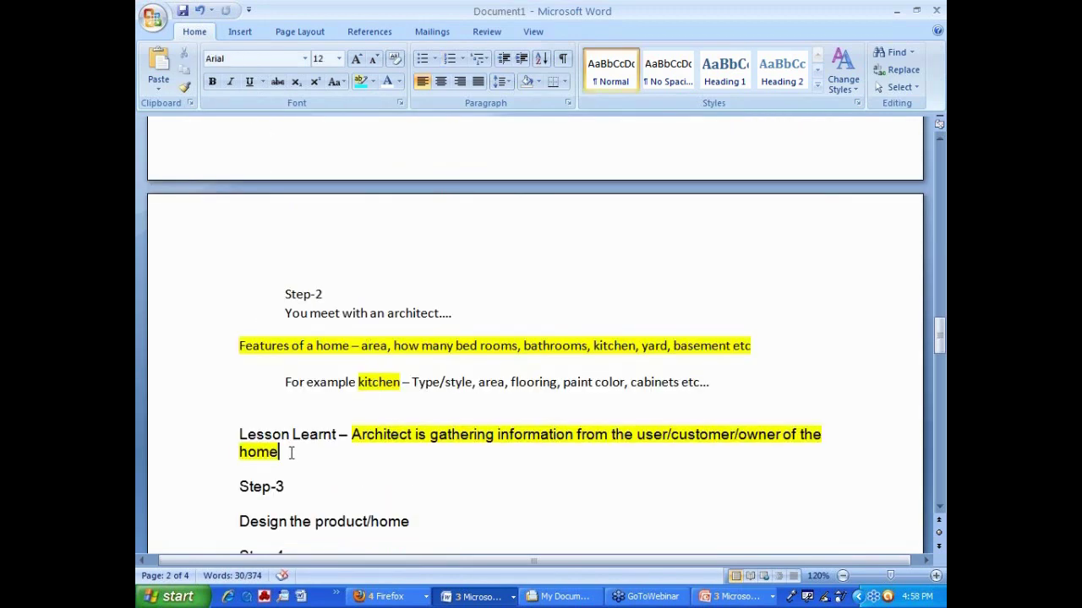
key(Return)
key(Return)
key(Up)
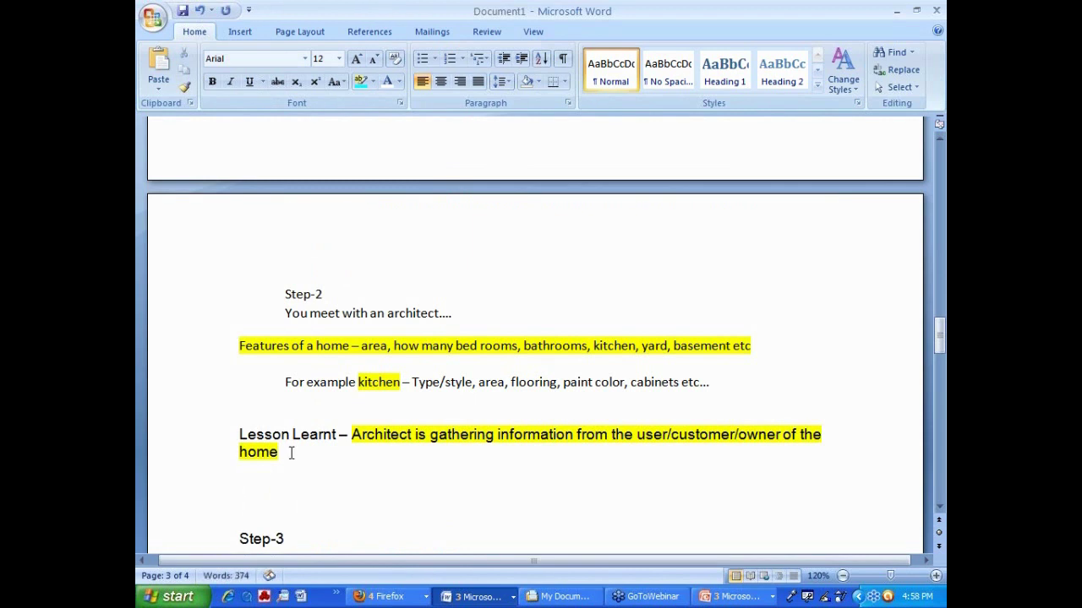
text(Look and Feel, easy to use, display products on the website, price per product, ability to collect payments, shipping, about us, contact us, Home page, Keeping track of inventory...etc.)
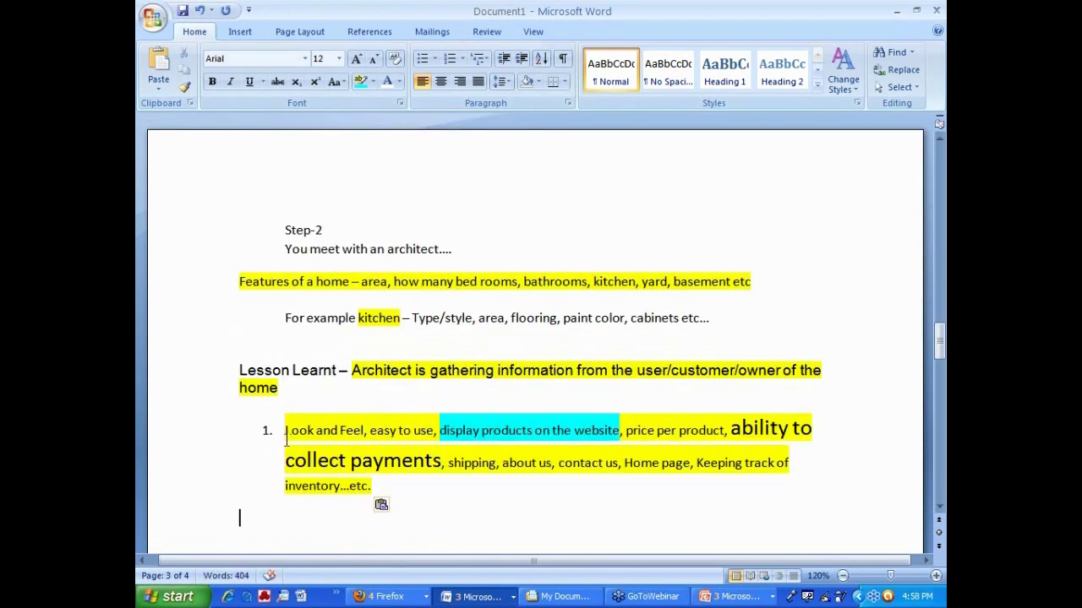
- Highlight "about us" in the pasted website features item under "Lesson Learnt" in turquoise
scroll(286, 439, down, 1)
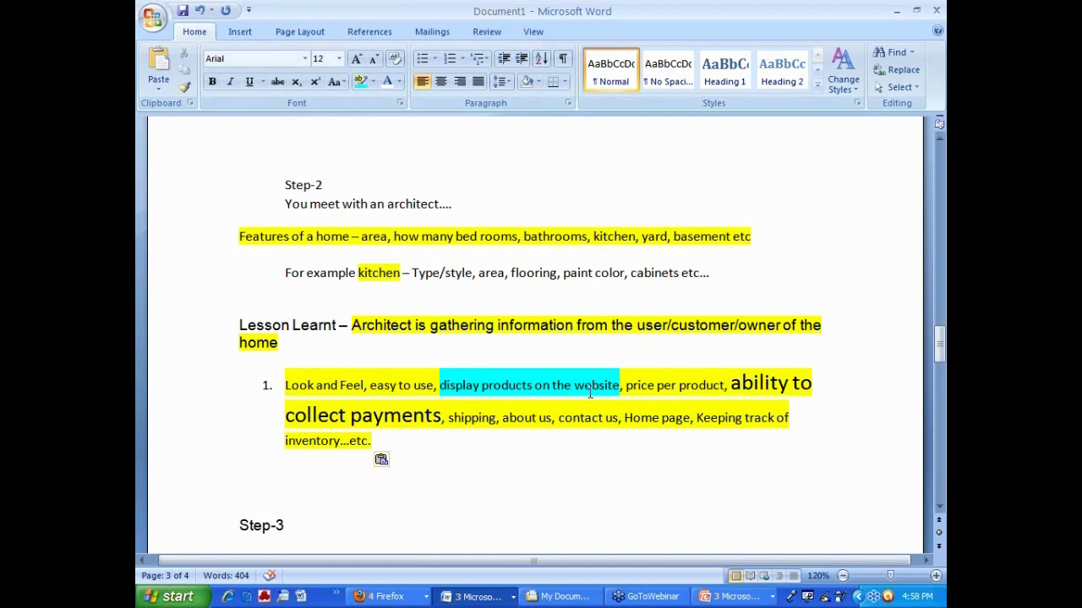
drag(280, 382, 371, 441)
click(691, 466)
drag(504, 417, 551, 417)
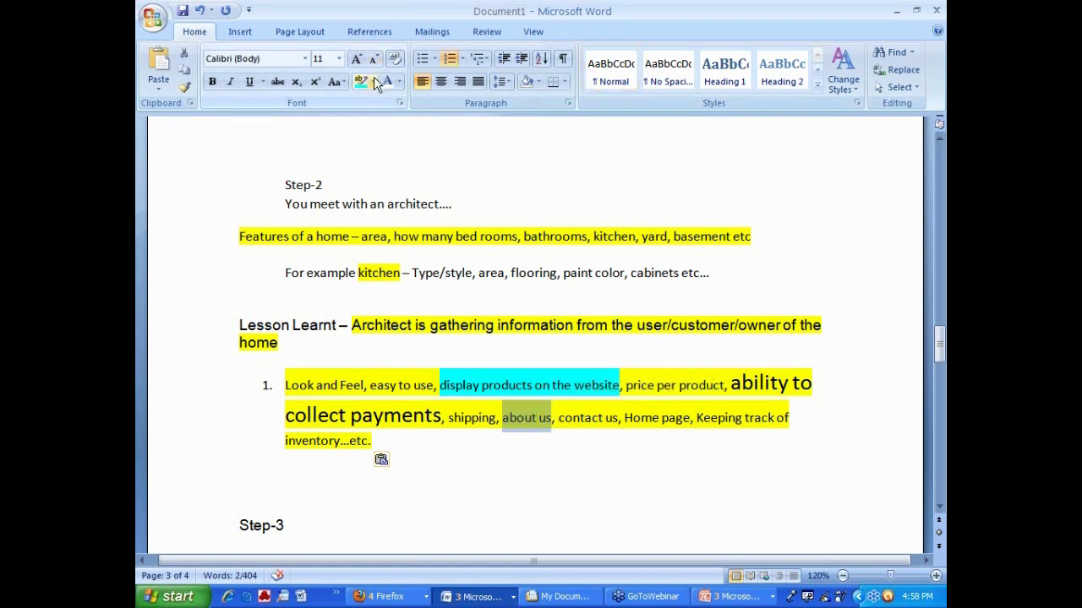
click(371, 82)
click(411, 102)
- Set the font size of "about us," in the website features item under "Lesson Learnt" to 14
click(339, 58)
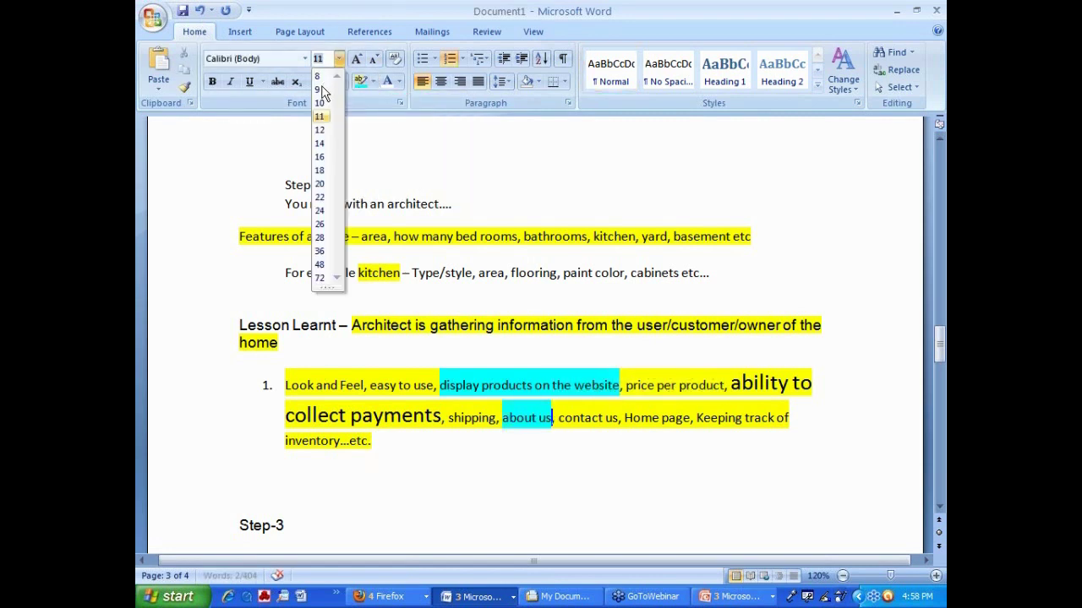
click(320, 142)
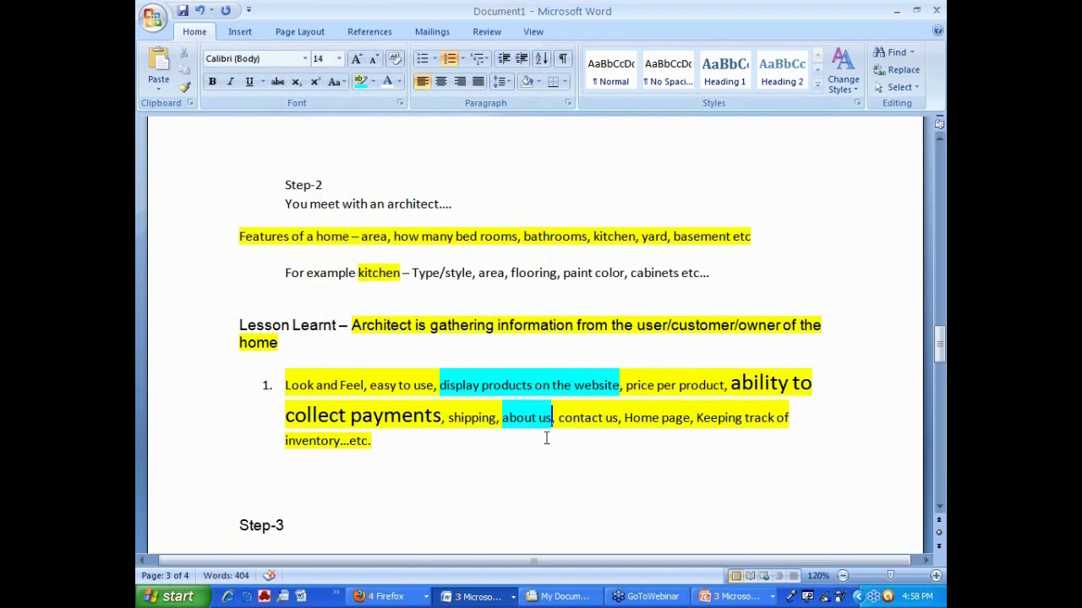
drag(555, 420, 502, 418)
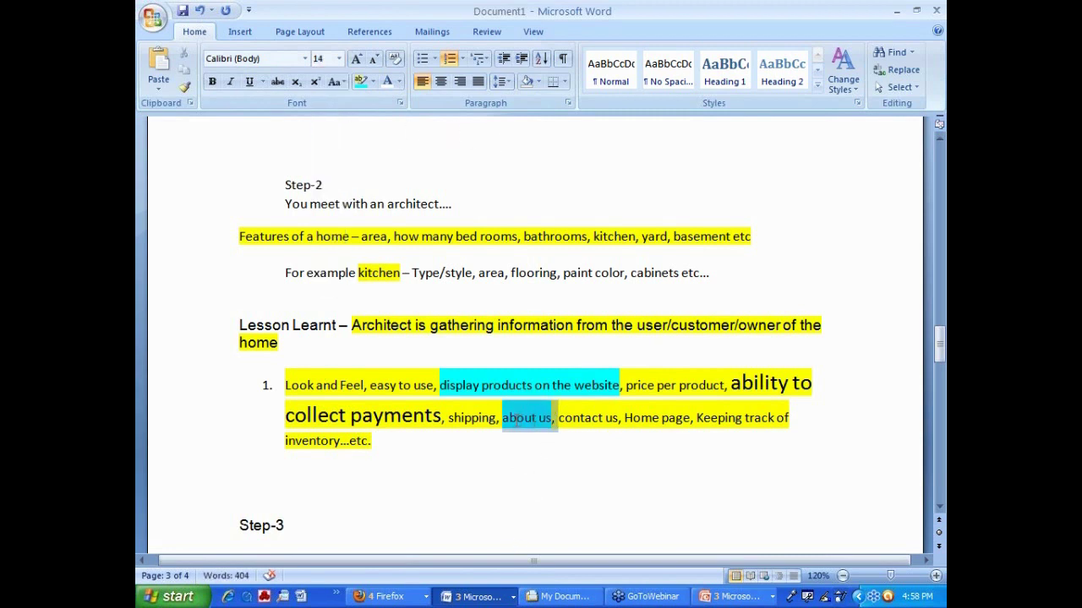
click(372, 82)
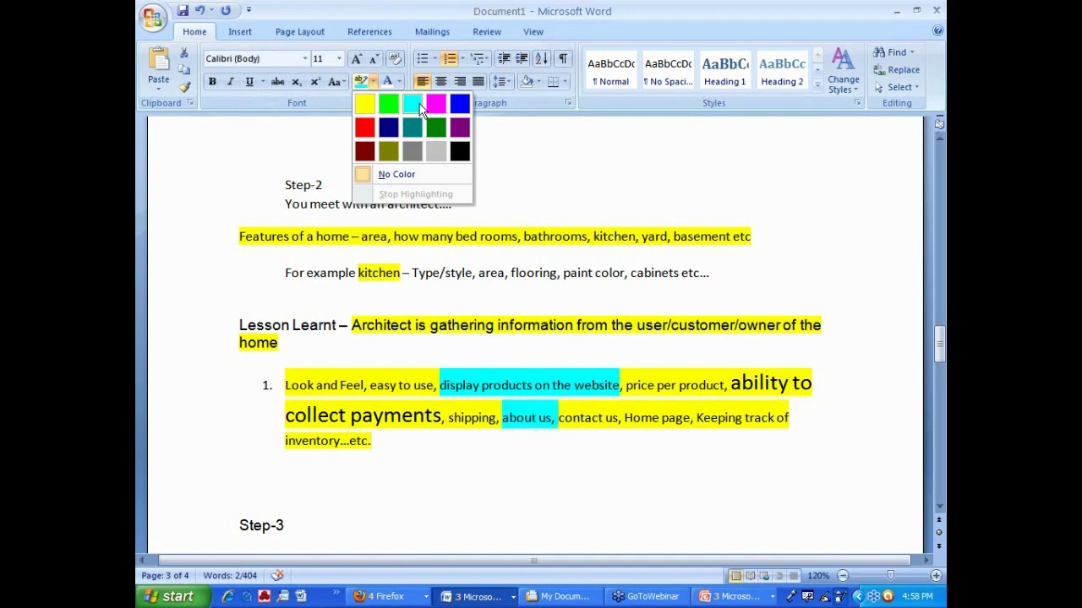
click(339, 59)
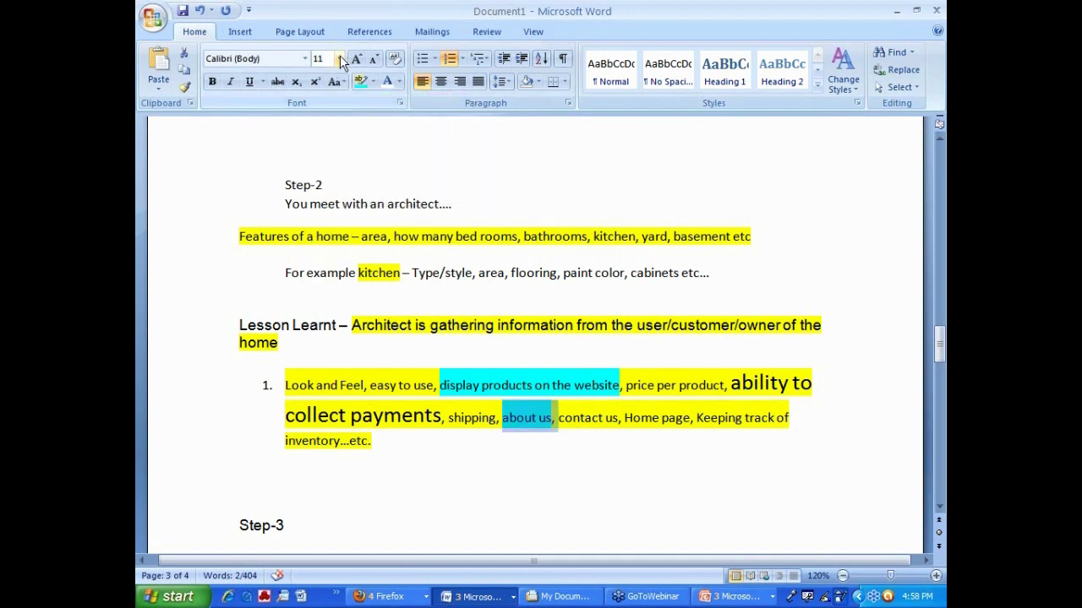
click(338, 59)
click(319, 143)
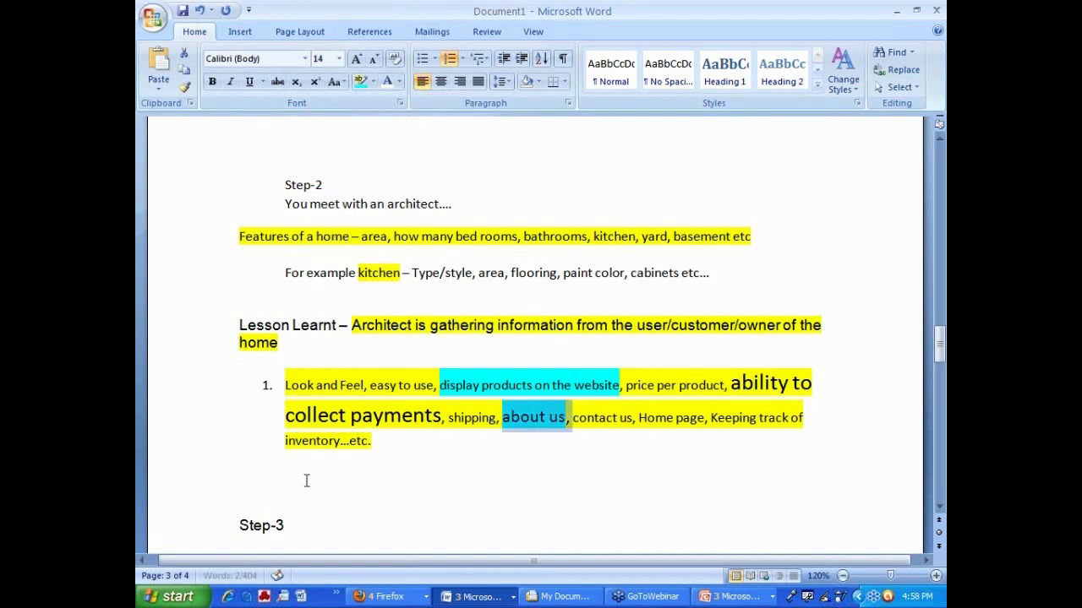
- Add the line "About us page:" followed by a blank line between the website features item and "Step-3"
click(287, 486)
key(Return)
key(Up)
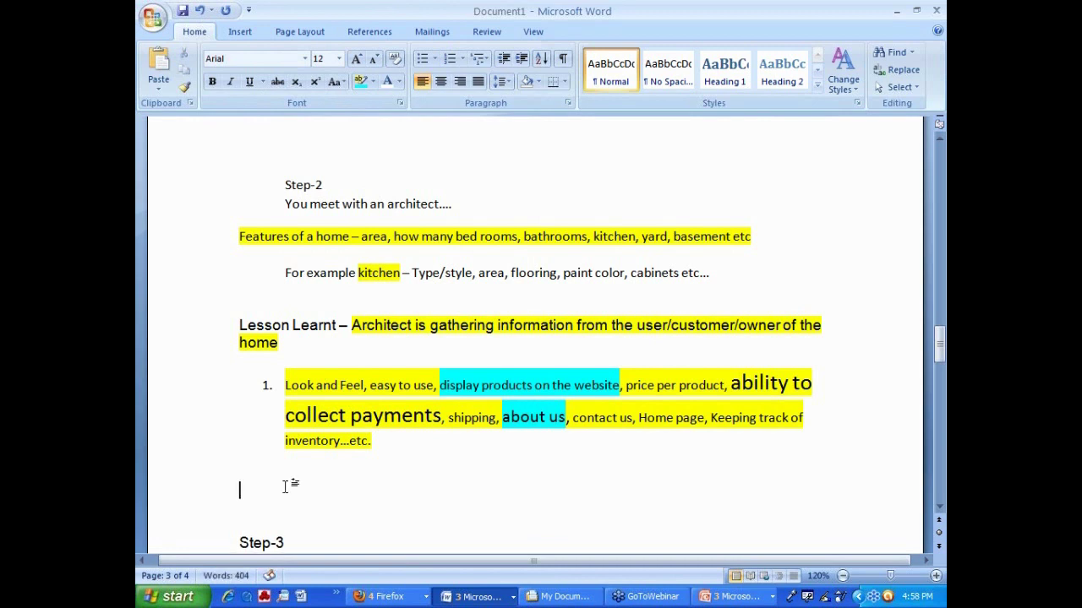
text(About us page:)
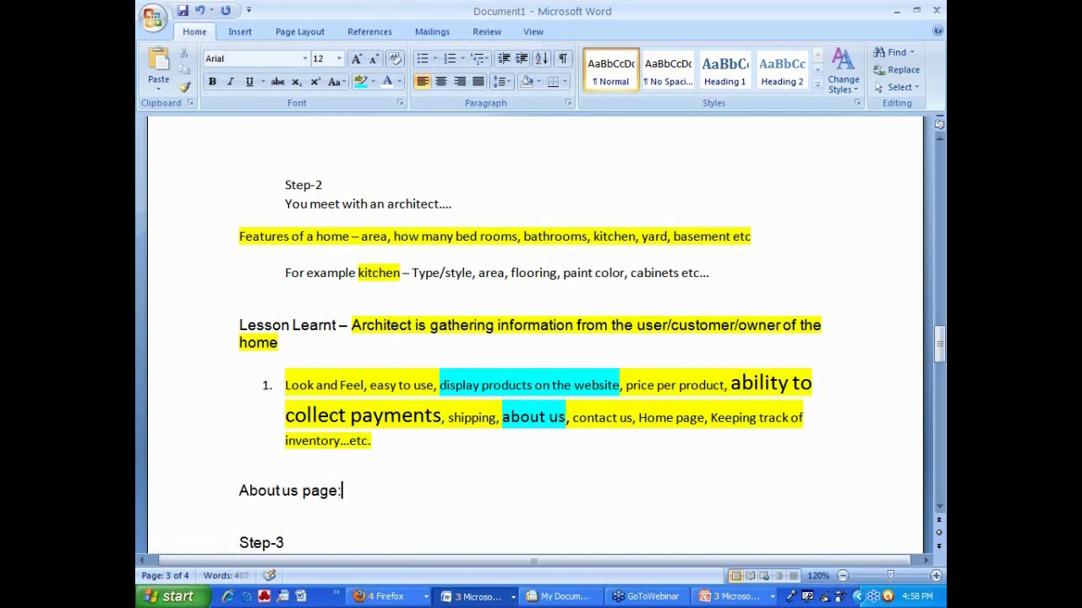
key(Return)
scroll(258, 470, down, 3)
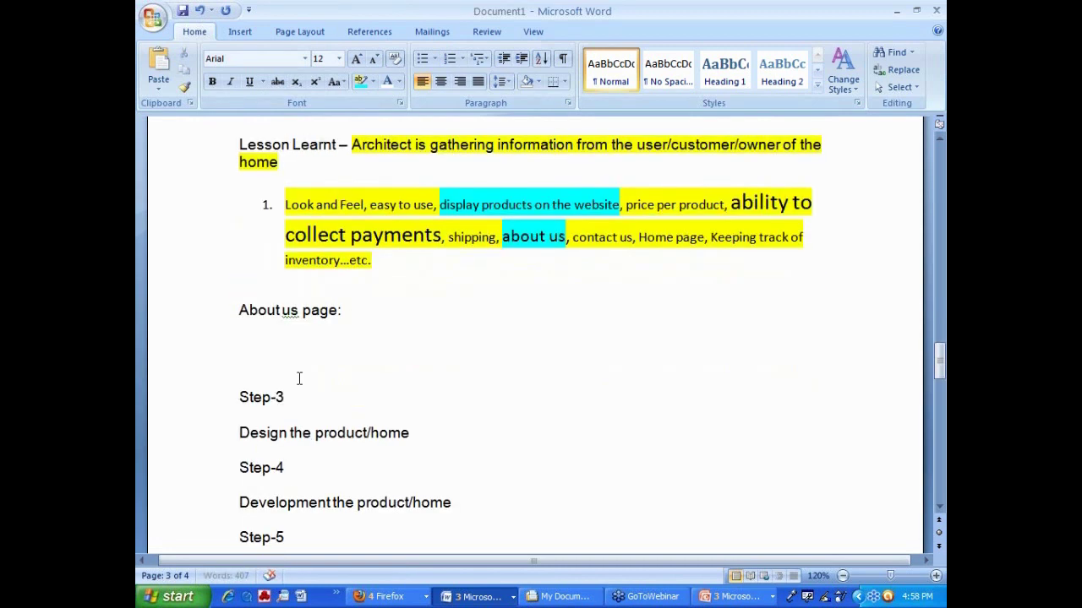
- Highlight the "About us page:" heading in turquoise and start a numbered list below it with the item "Products/services?"
drag(234, 308, 354, 309)
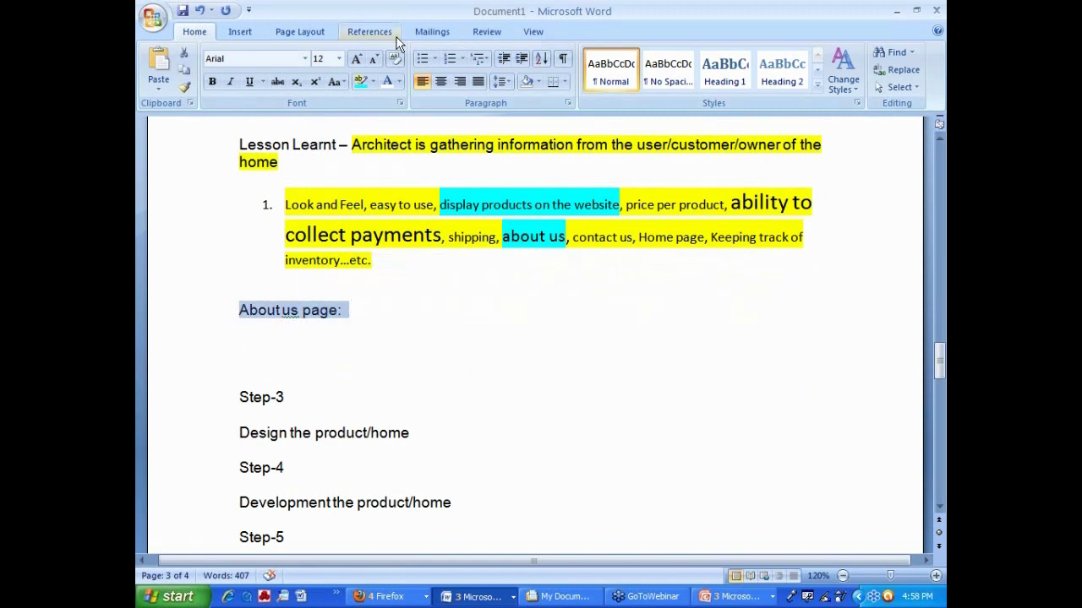
click(360, 82)
click(247, 338)
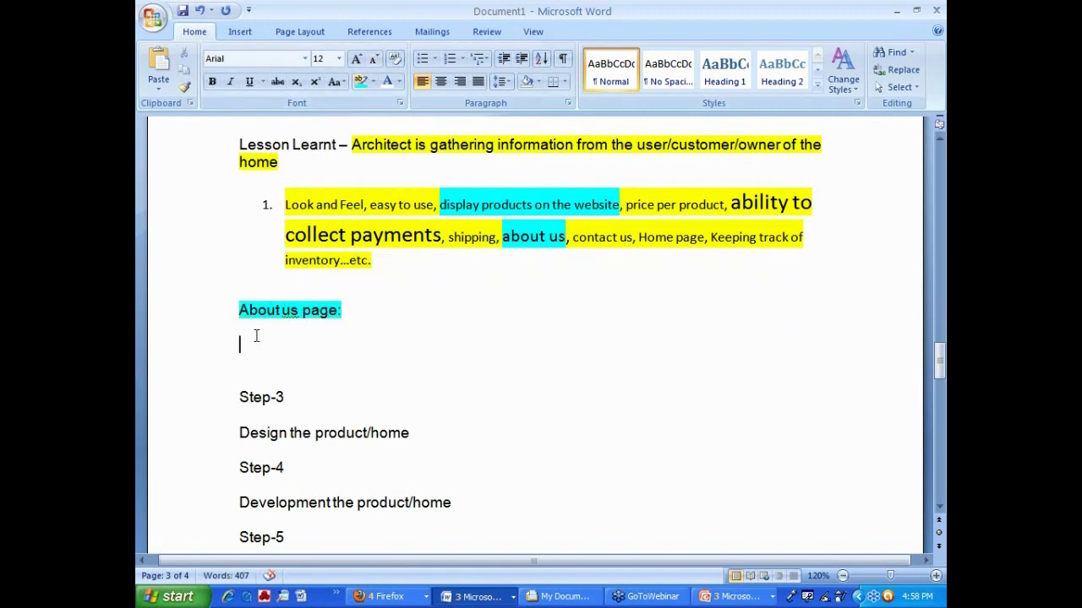
text(1. )
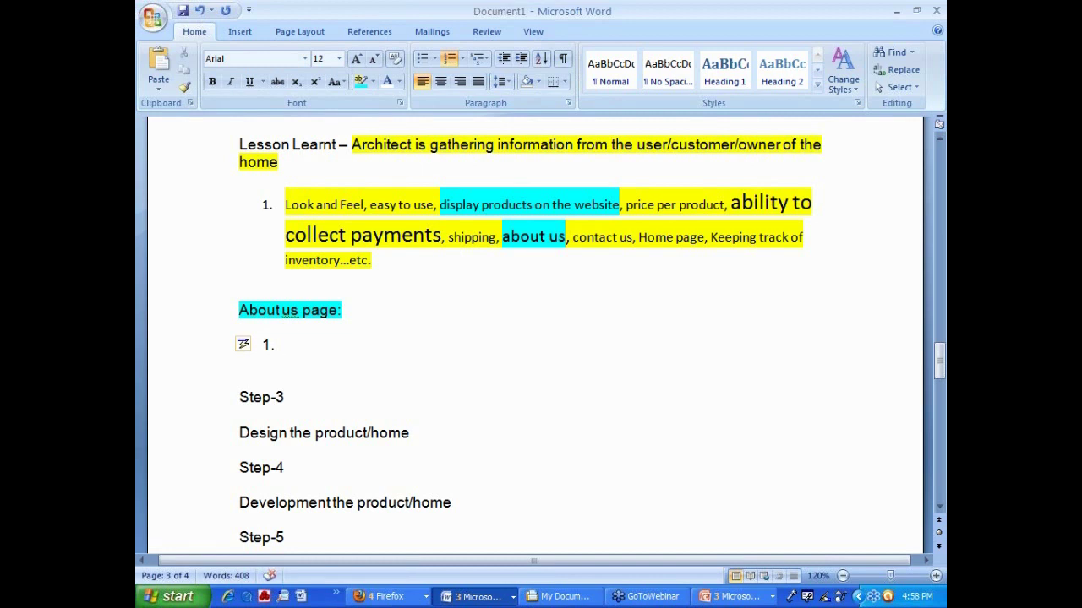
text(products/services?)
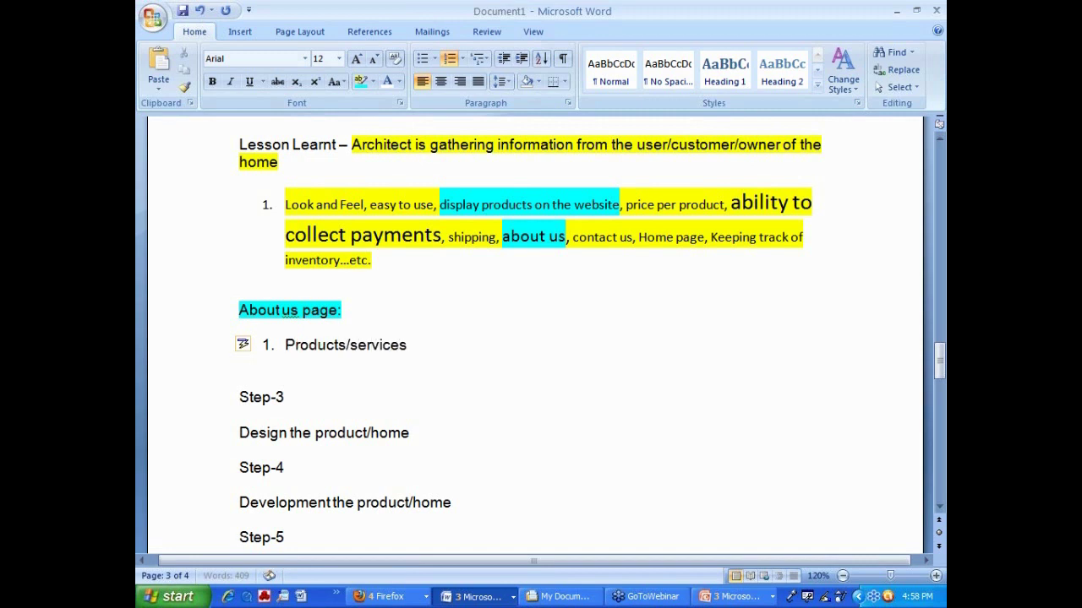
- Add "When?", "Who?" and "Where?" as the next items of the numbered list under "About us page:"
key(Return)
text(When?)
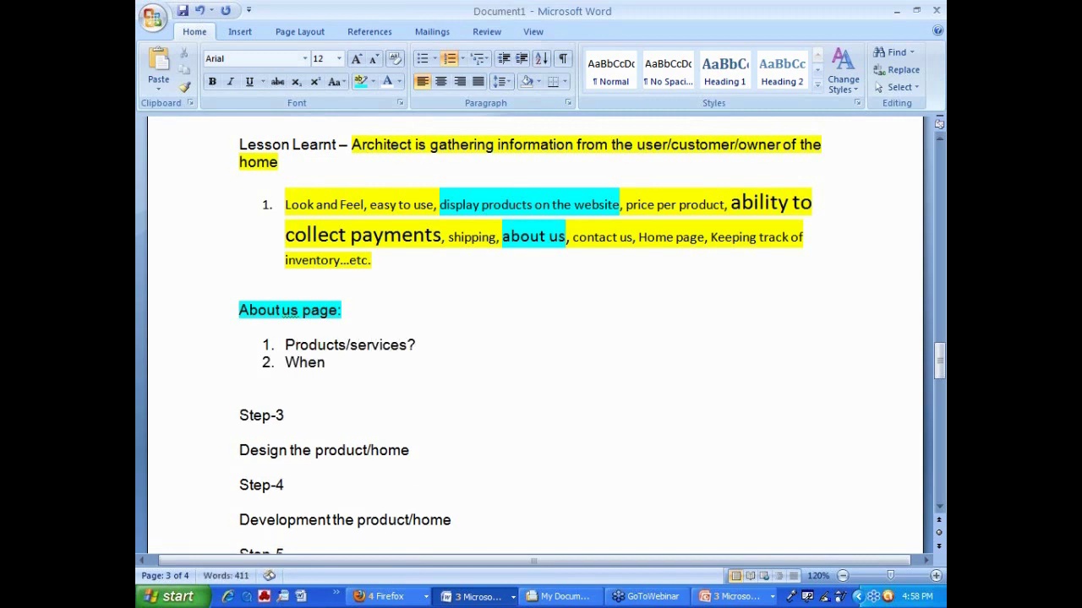
key(Return)
text(who?)
key(Return)
text(where?)
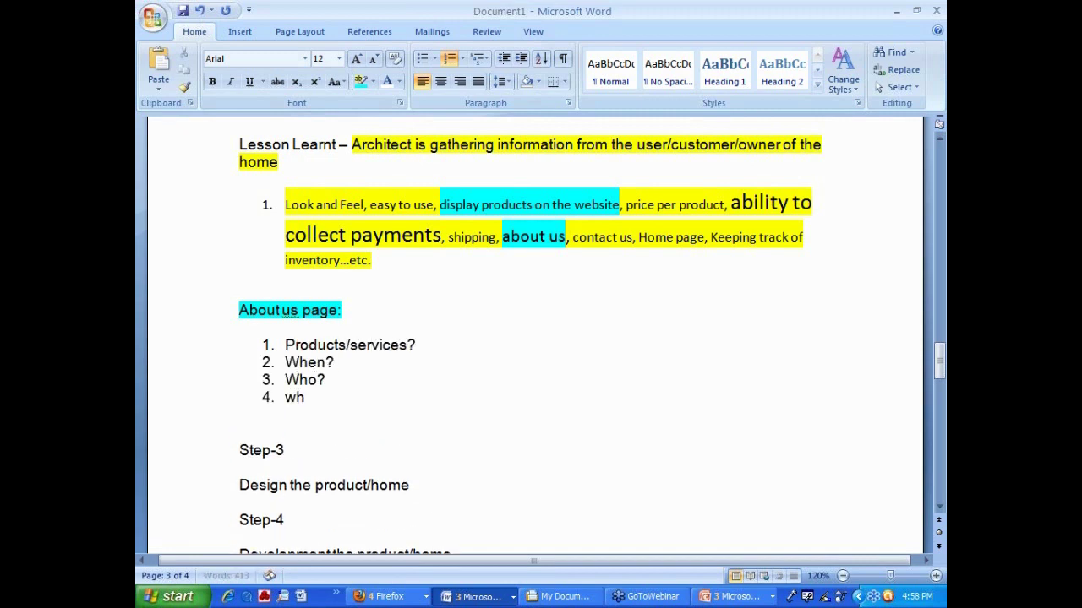
key(Return)
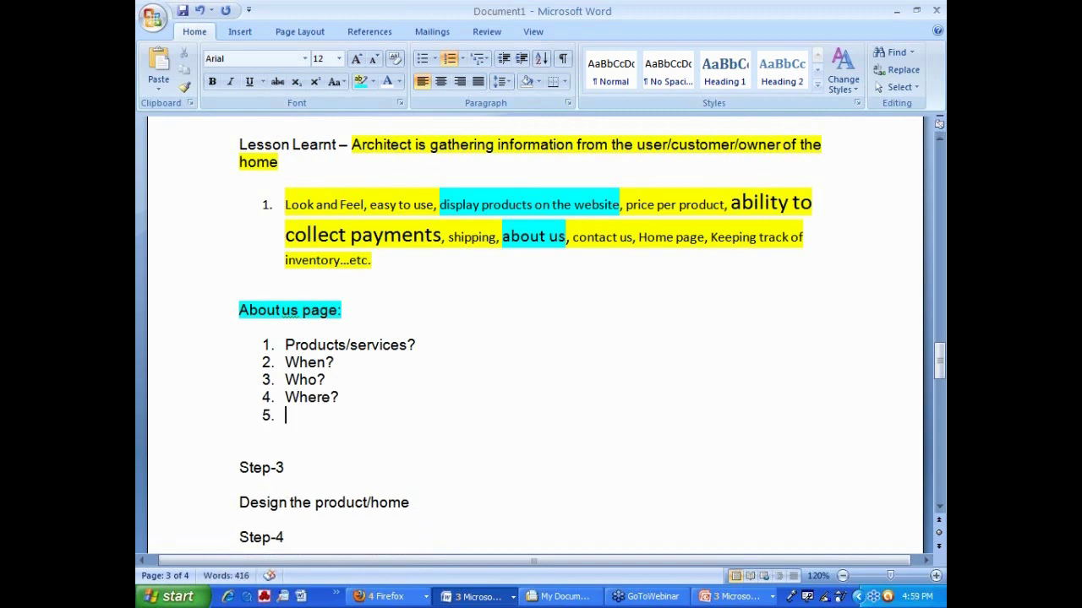
- Complete the "About us page:" list with the items "Chronological history?", "Accomplishments" and "Management team?"
text(Chronologi)
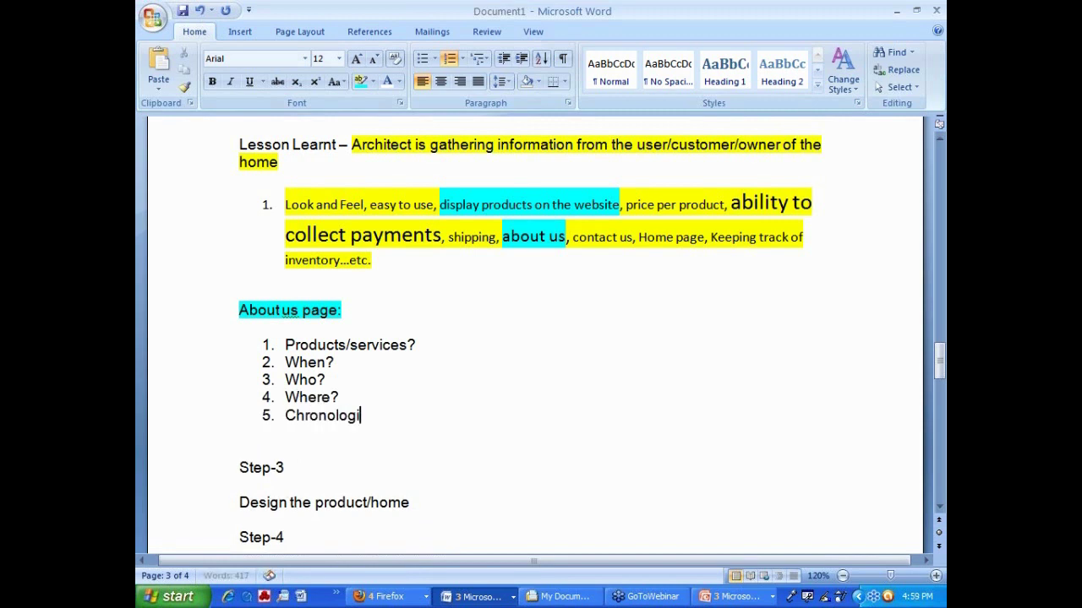
text(cal history?)
key(Return)
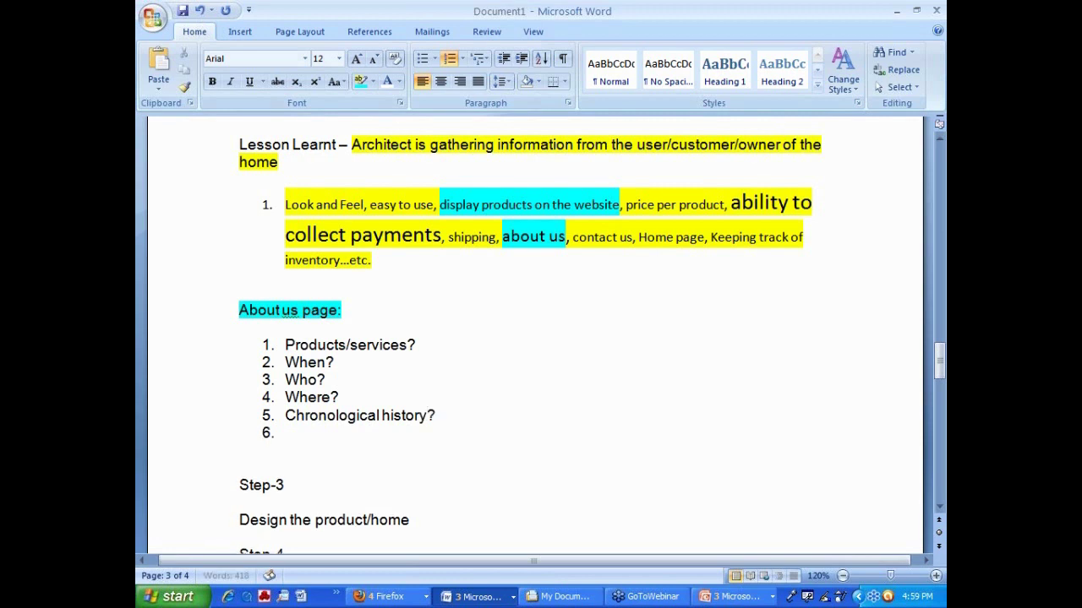
text(Grow)
key(BackSpace)
key(BackSpace)
key(BackSpace)
text(Accomplishments)
key(Return)
text(Management team?)
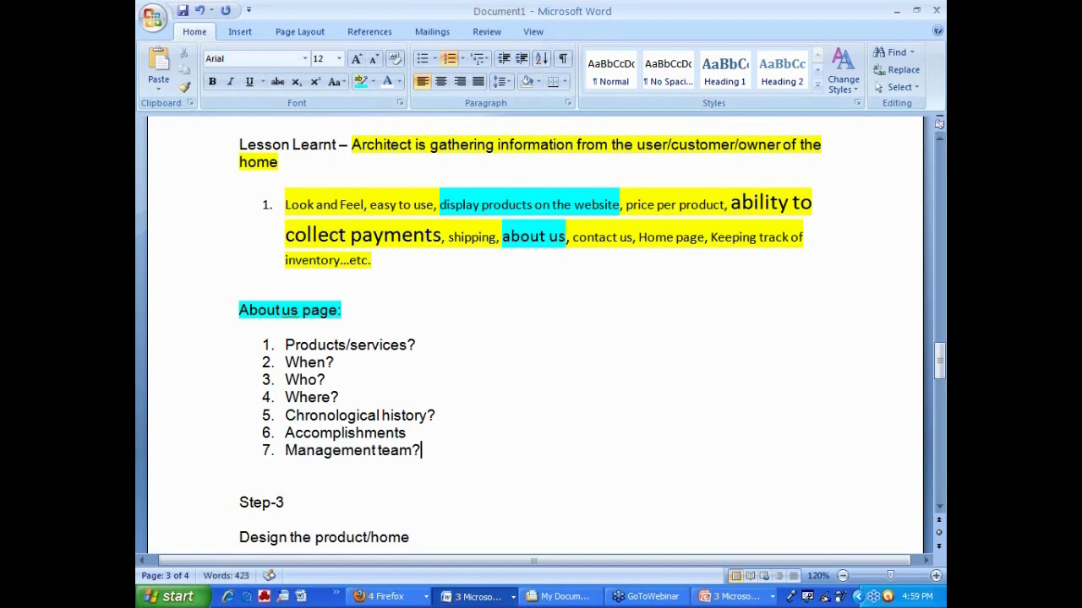
drag(433, 456, 281, 352)
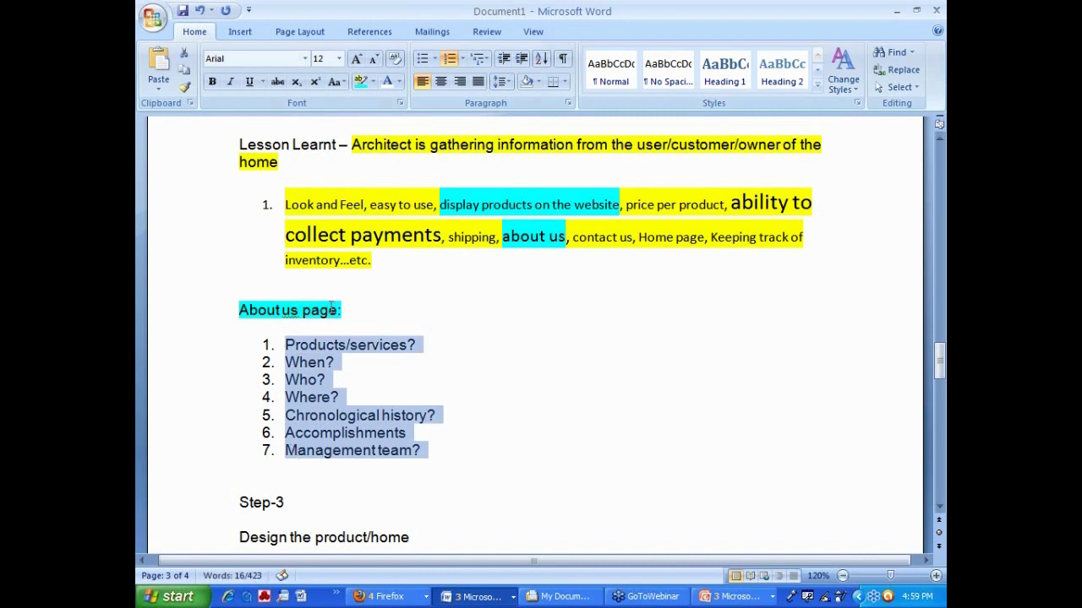
drag(348, 309, 251, 309)
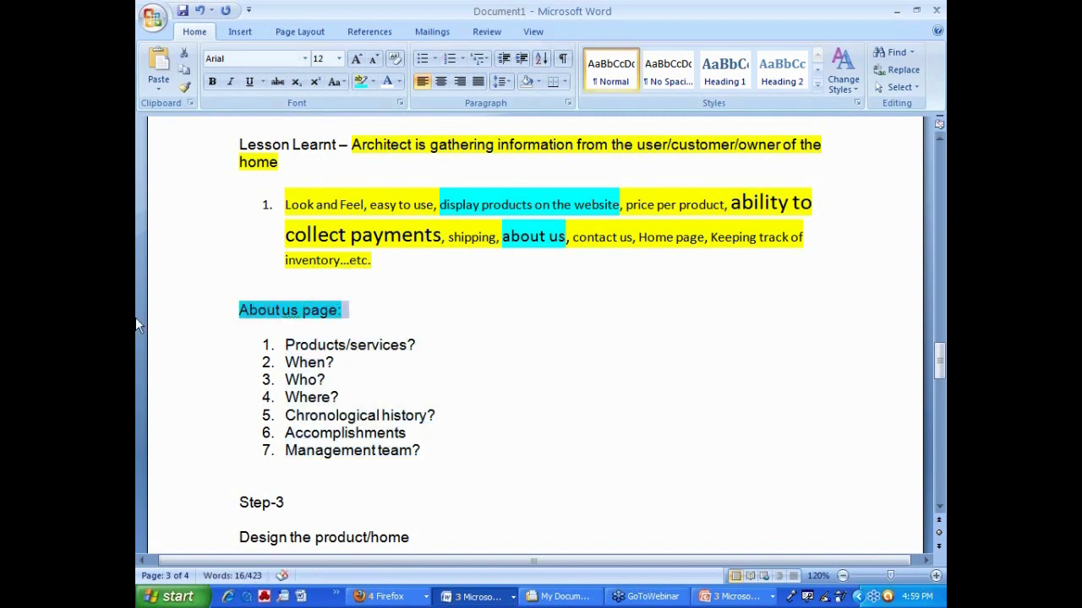
mouse_move(136, 318)
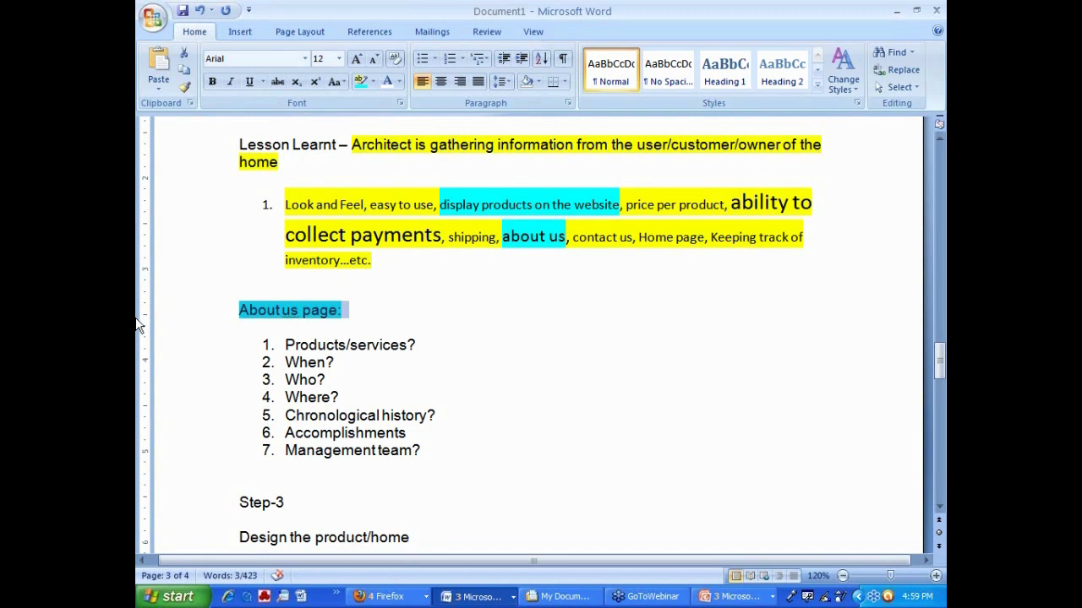
drag(351, 144, 444, 165)
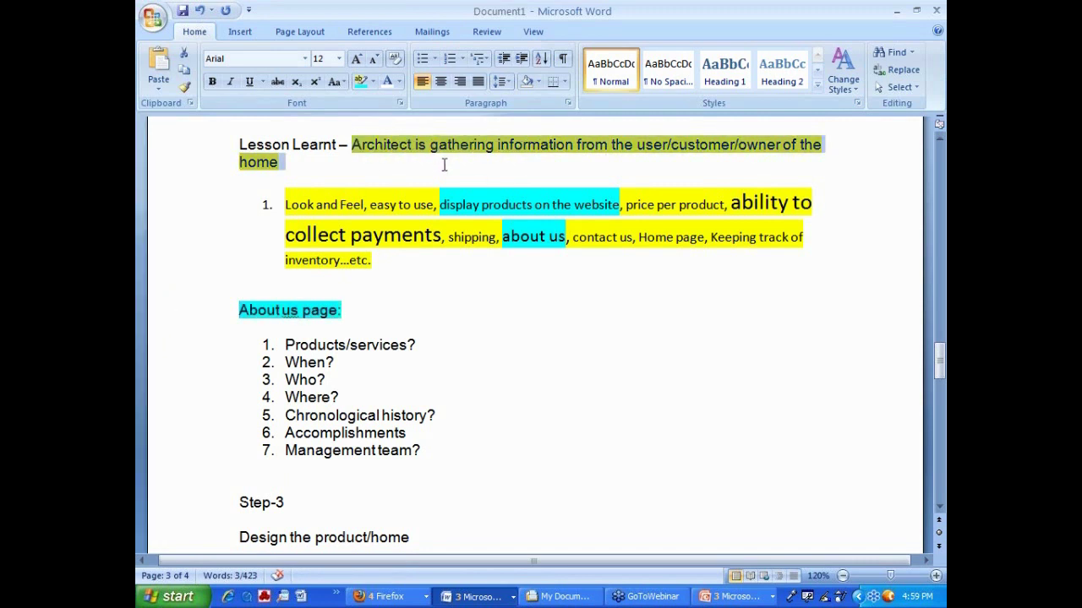
click(289, 163)
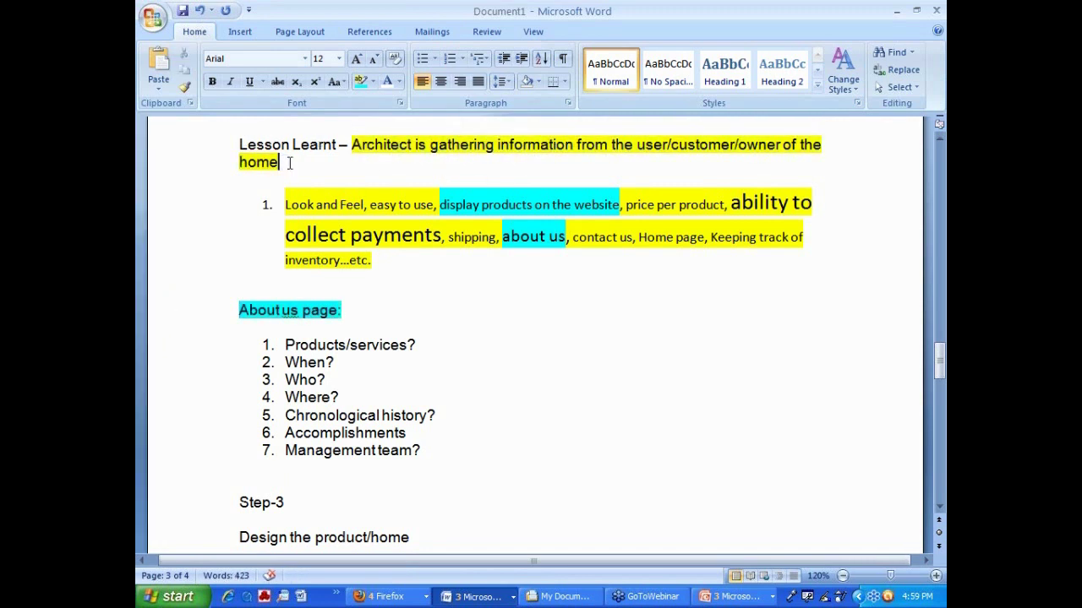
- Copy the "Lesson Learnt" paragraph and paste it below the website features item
double_click(234, 143)
key(ctrl+c)
click(262, 277)
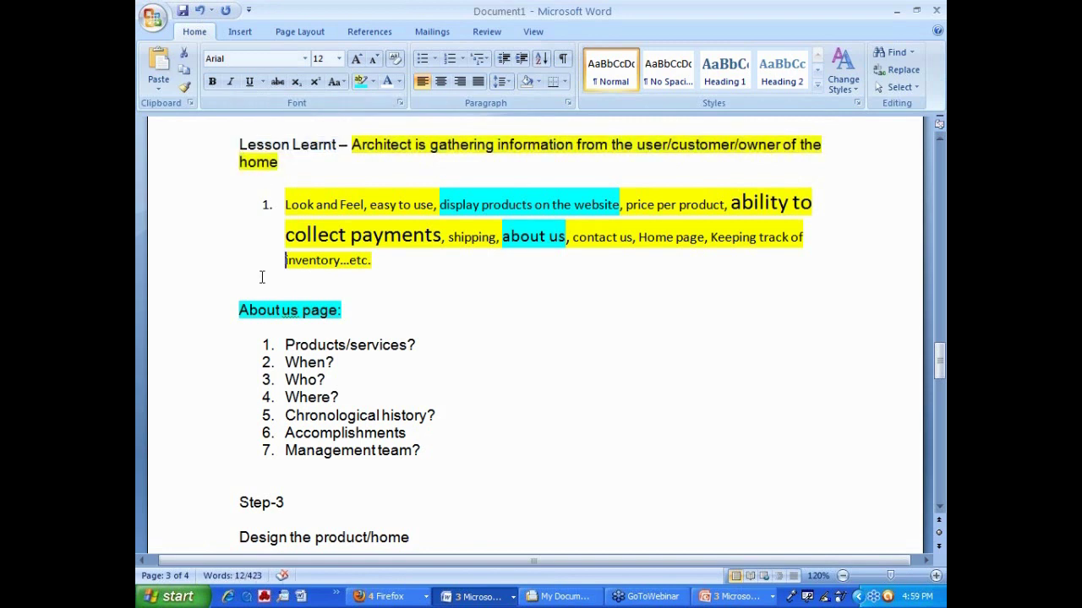
click(387, 259)
key(Return)
key(Return)
key(ctrl+v)
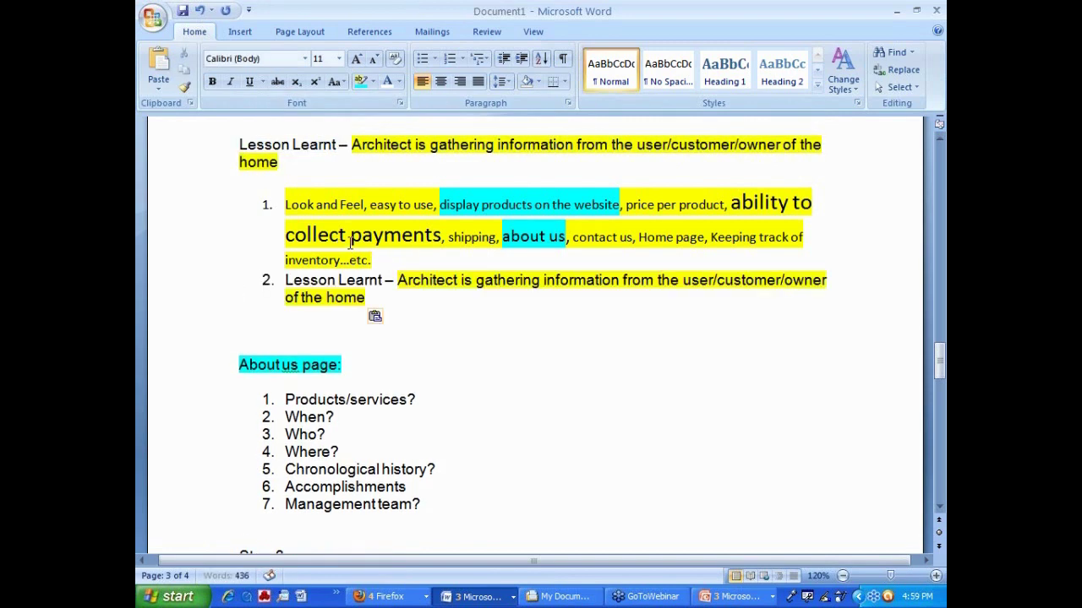
- Insert an empty list item above the pasted "Lesson Learnt" paragraph and remove that paragraph's list number
click(417, 264)
key(Return)
key(Down)
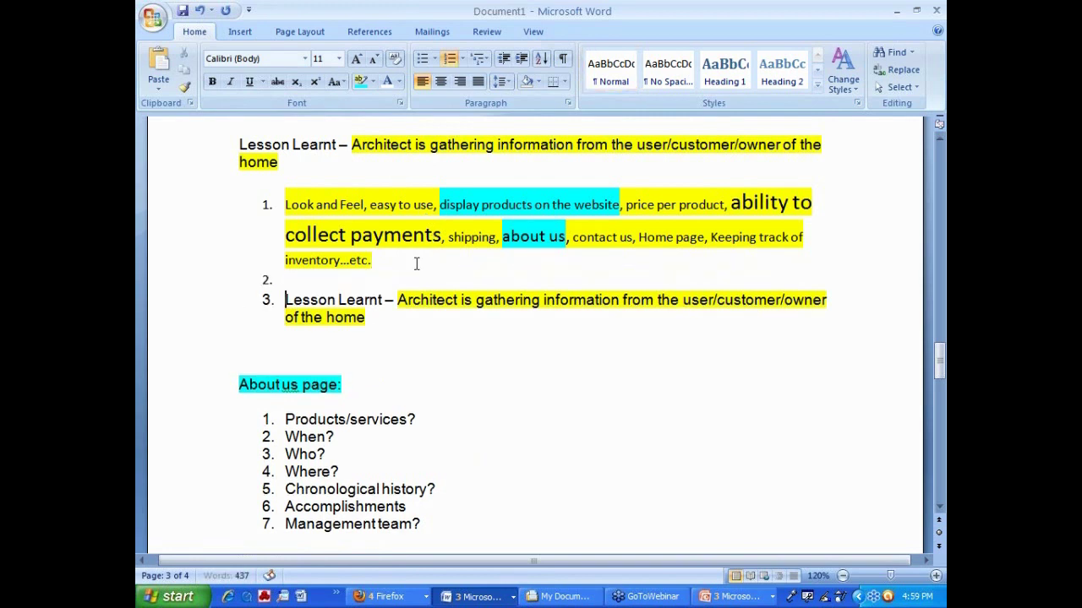
key(BackSpace)
- Replace "Lesson Learnt – Architect" with "BA" at the start of the pasted paragraph
key(Delete)
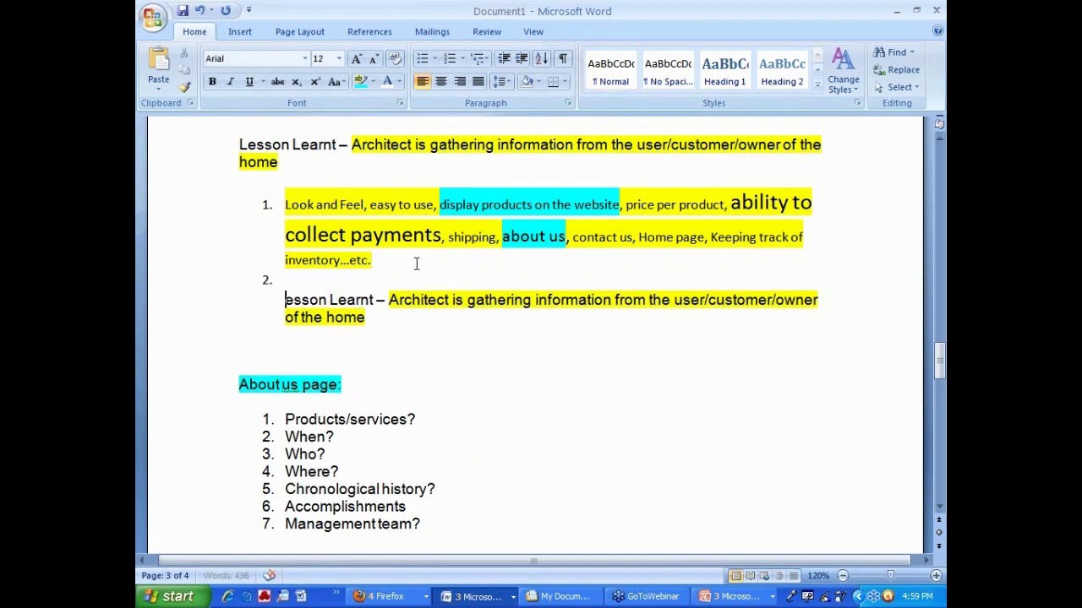
key(Delete)
key(Delete)
key(Delete)
key(Delete)
key(Delete)
key(Delete)
key(Delete)
key(Delete)
key(Delete)
key(Delete)
key(Delete)
key(Delete)
key(Delete)
key(Delete)
key(Delete)
key(Delete)
key(Delete)
key(Delete)
key(Delete)
key(Delete)
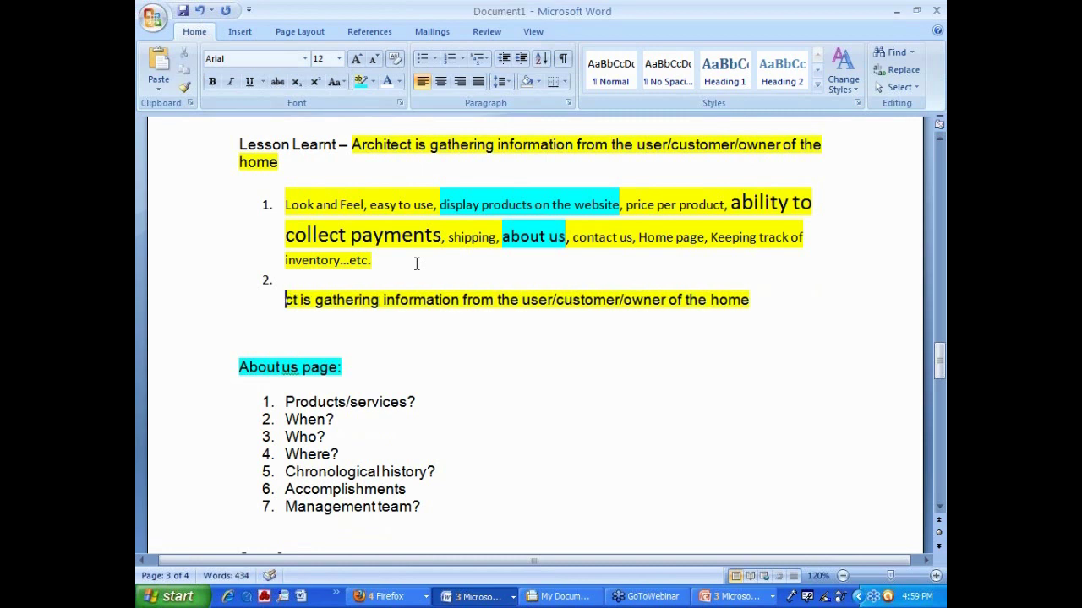
key(Delete)
key(Delete)
text(BA)
- Replace "home" with "Business" at the end of the BA sentence and highlight the whole sentence in turquoise
click(777, 300)
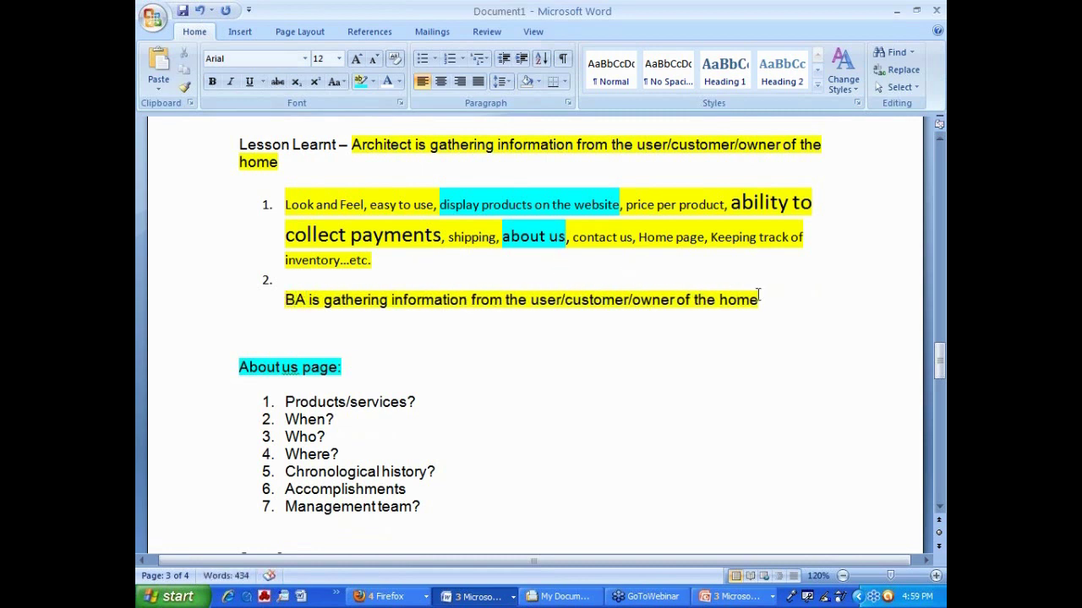
drag(763, 301, 720, 300)
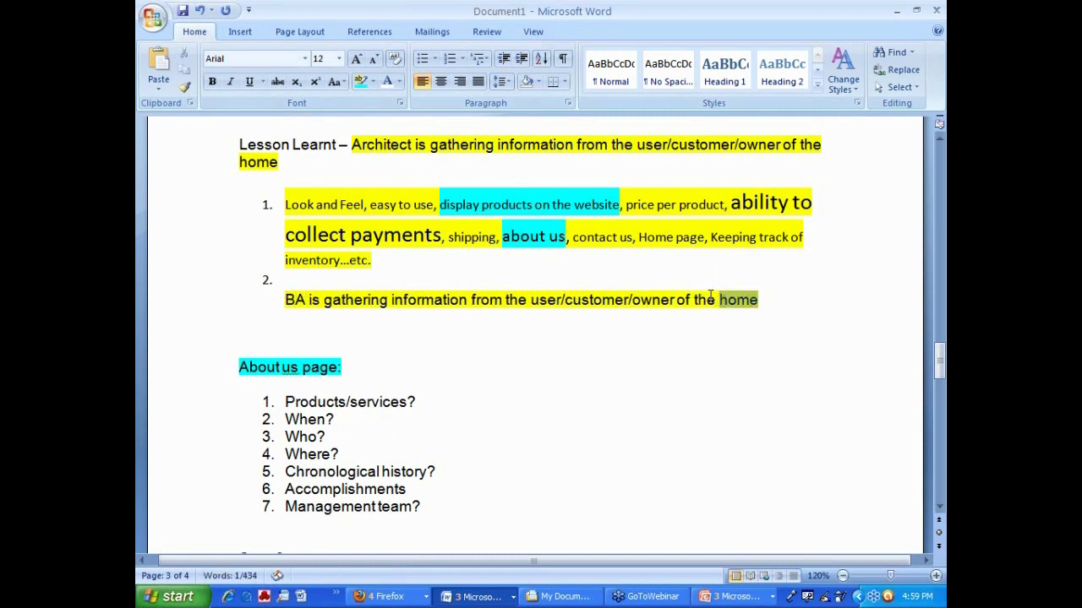
text(Business)
drag(814, 299, 286, 300)
click(360, 82)
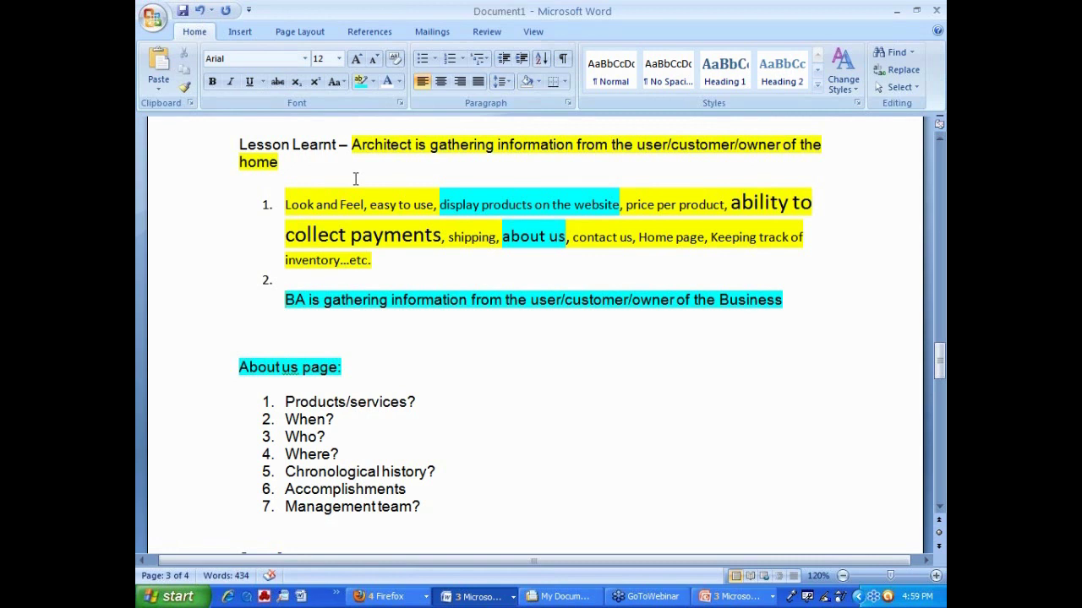
- Add "- QA TESTING happens here" after "Testing the product/home" under "Step-5"
scroll(347, 182, down, 5)
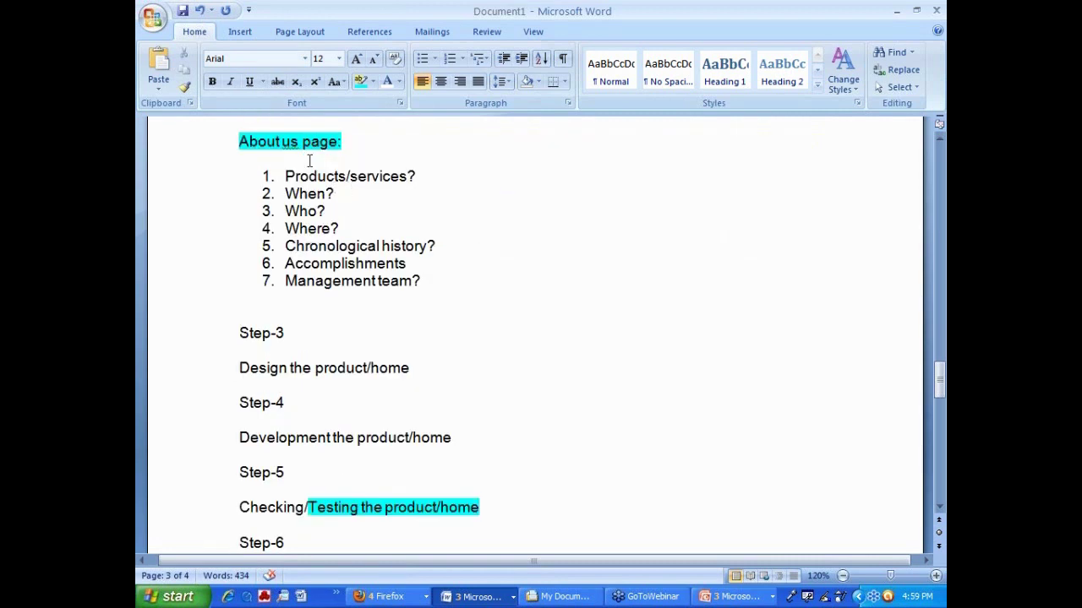
scroll(336, 244, down, 2)
drag(242, 277, 387, 277)
drag(236, 347, 482, 347)
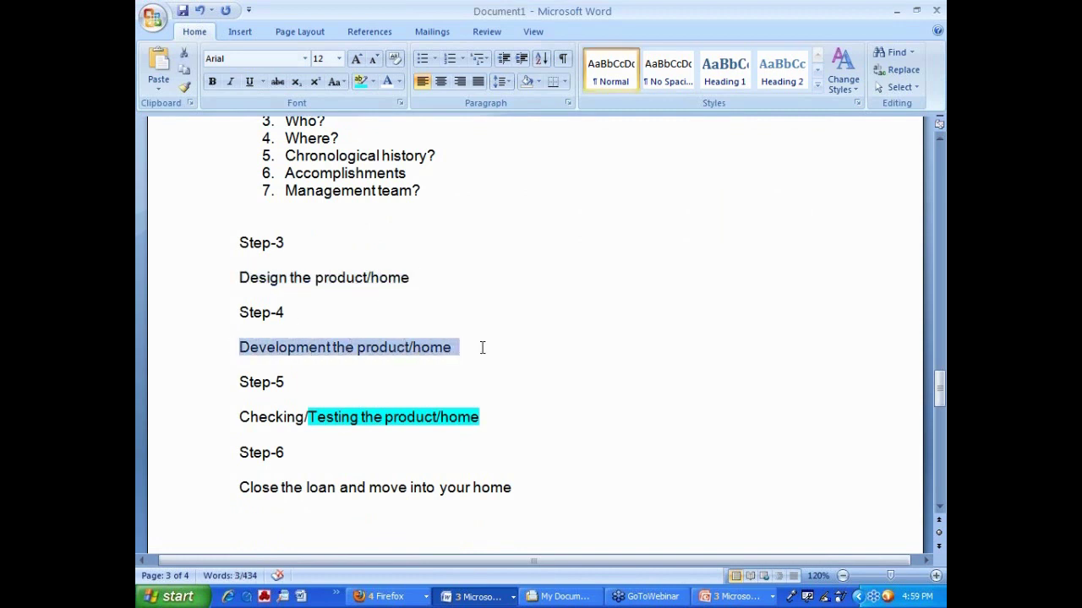
click(483, 417)
text(- QA)
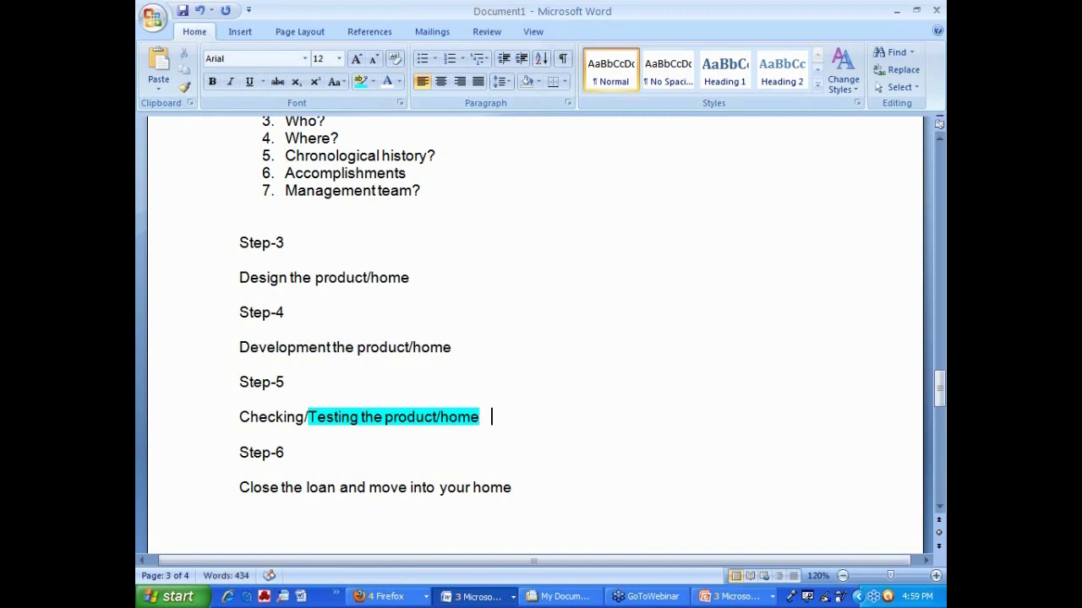
text( TET)
key(BackSpace)
text(SINT)
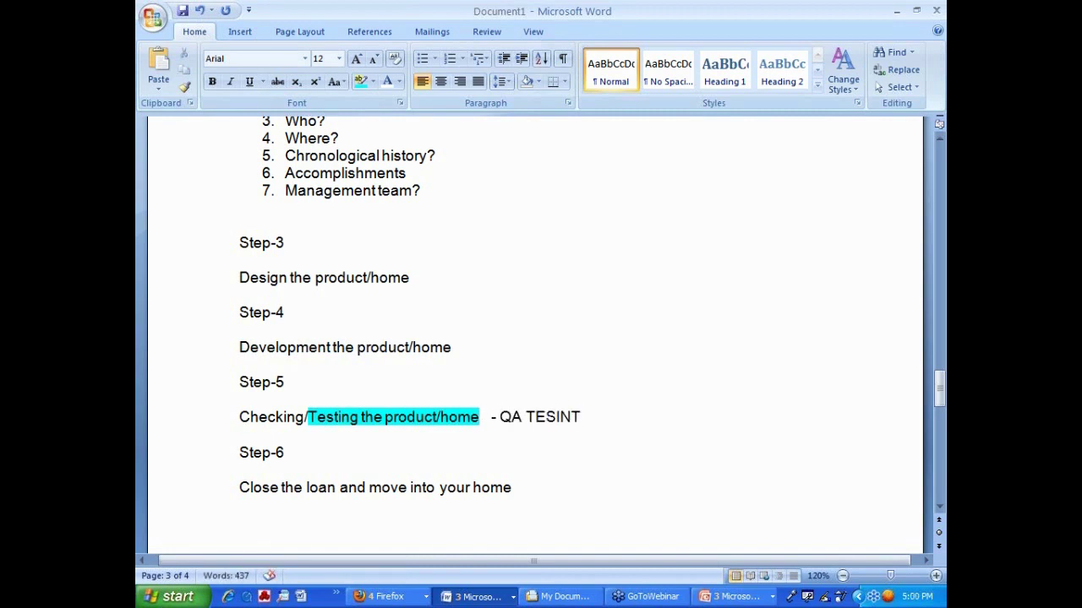
key(BackSpace)
key(BackSpace)
text(N)
key(BackSpace)
key(BackSpace)
text(TING happens here)
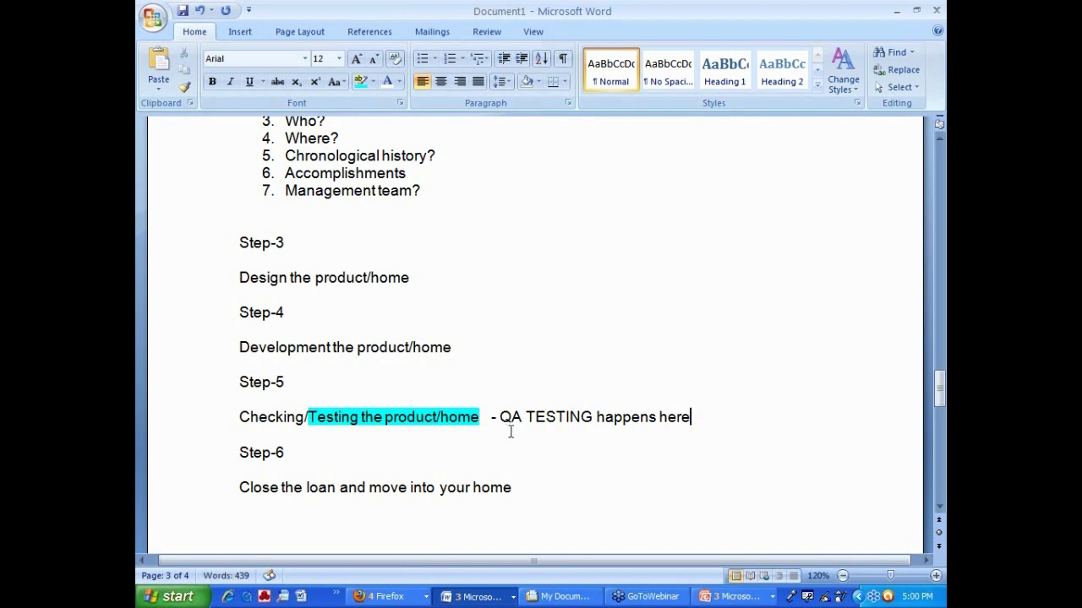
- Highlight "QA TESTING happens here" under "Step-5" in turquoise and set its font size to 16
drag(693, 417, 499, 417)
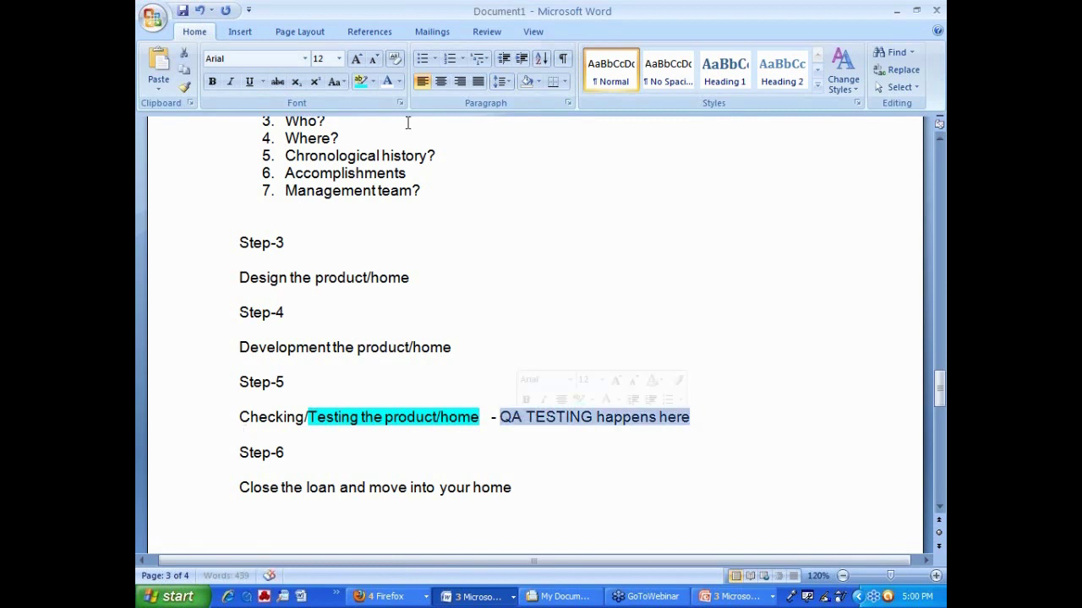
click(360, 81)
click(338, 58)
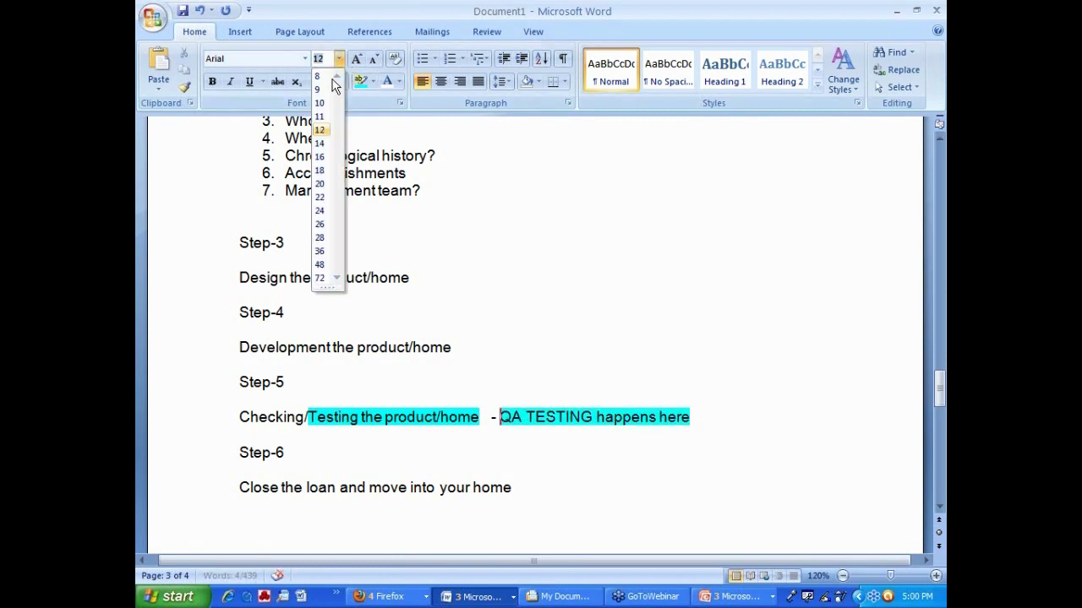
click(319, 197)
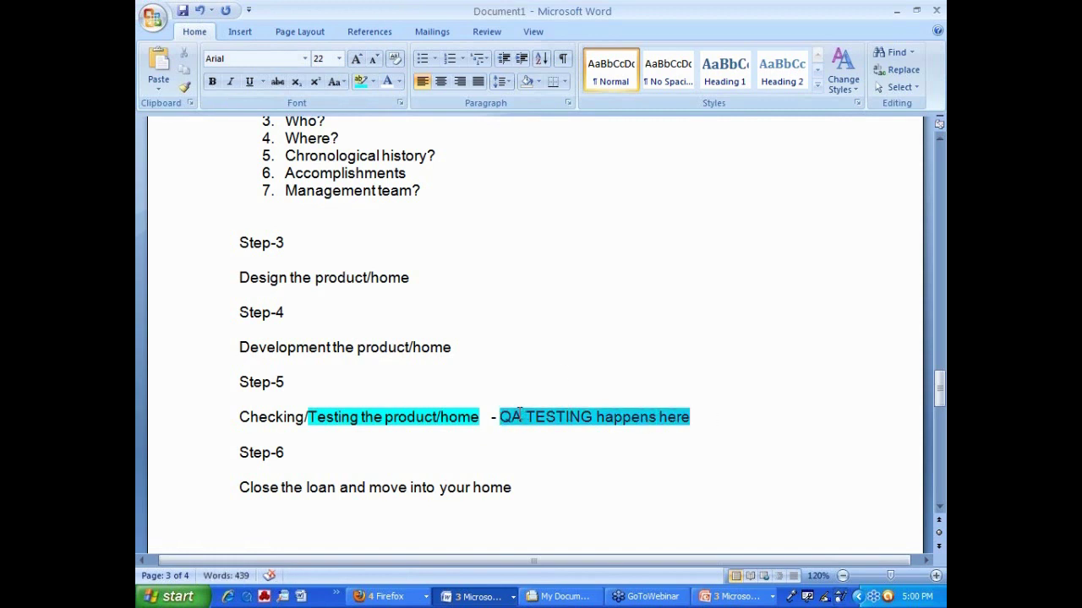
click(373, 81)
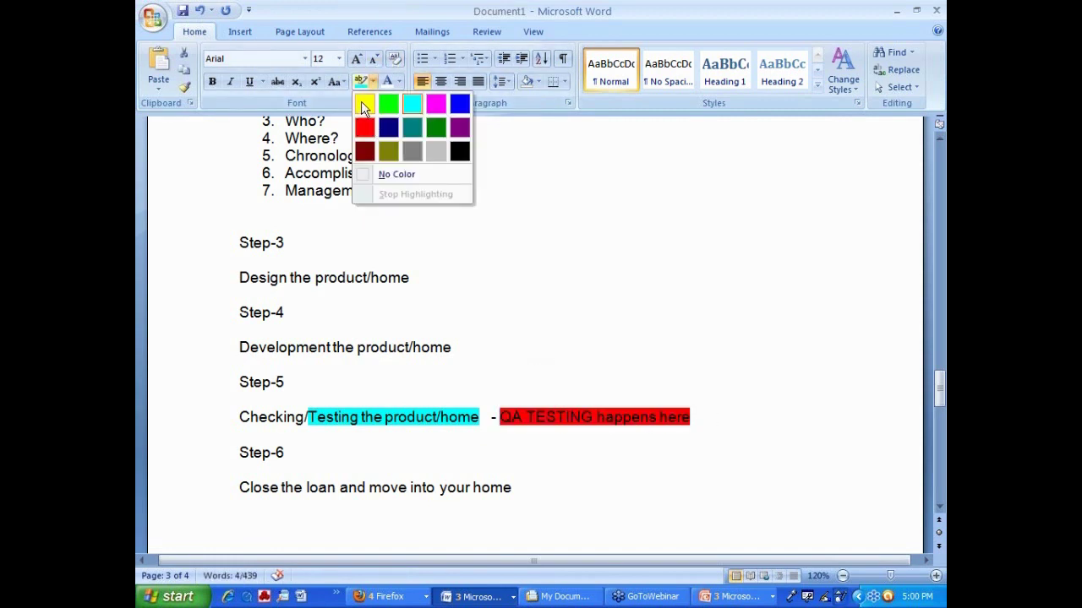
click(338, 58)
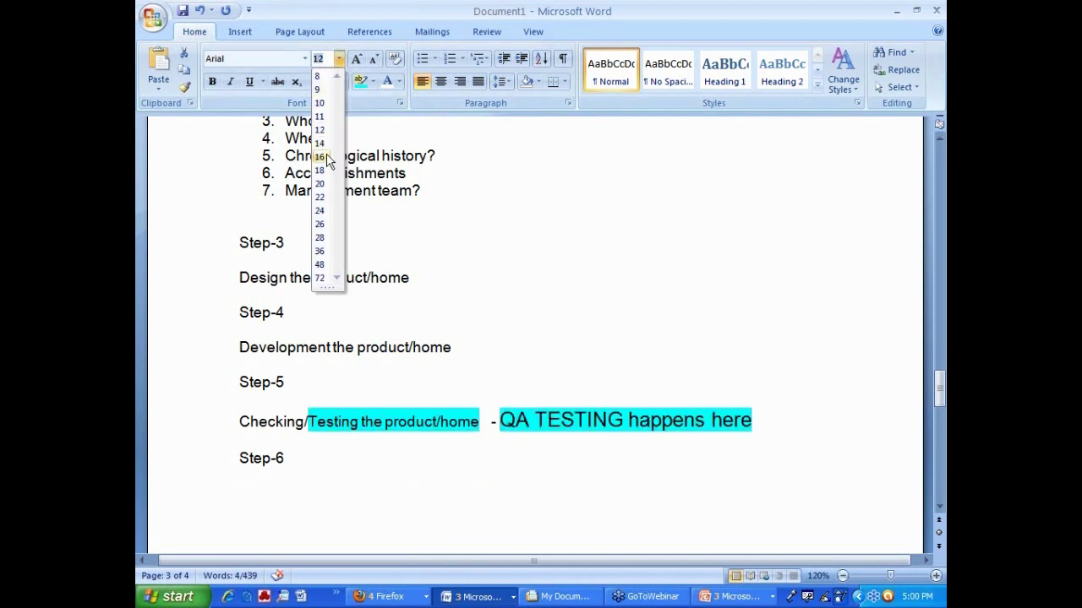
click(320, 157)
click(710, 242)
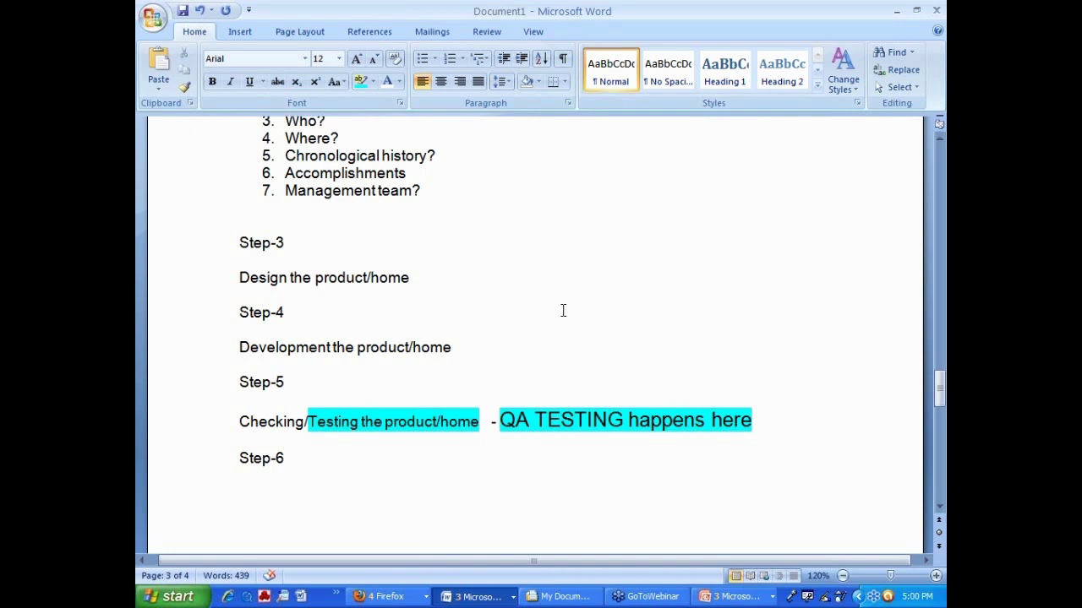
scroll(639, 220, down, 7)
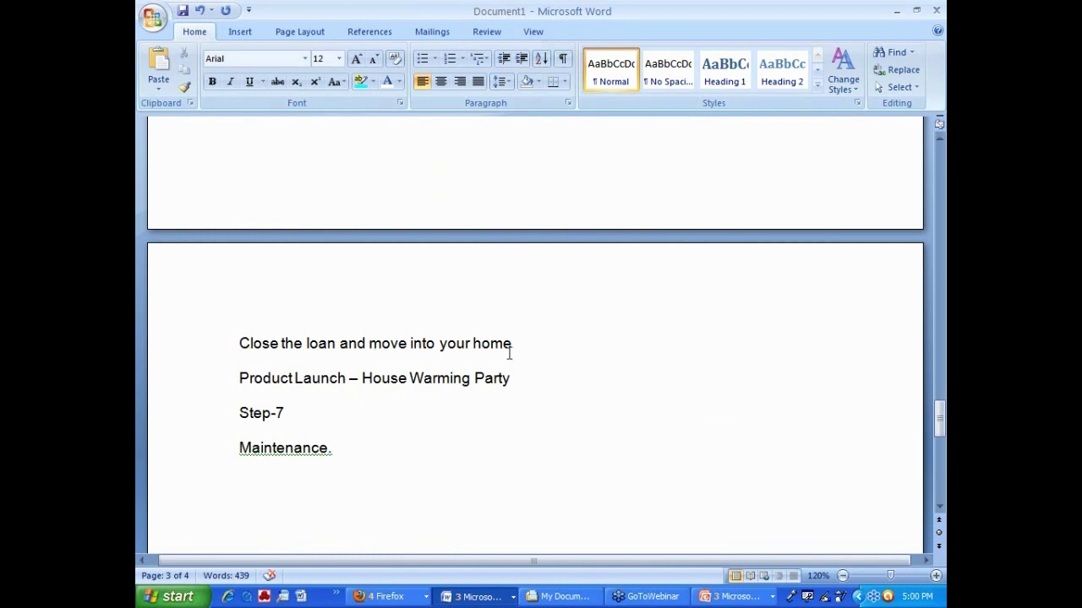
- Add the line "Software is launched for customer use" below "Product Launch – House Warming Party"
drag(234, 378, 504, 381)
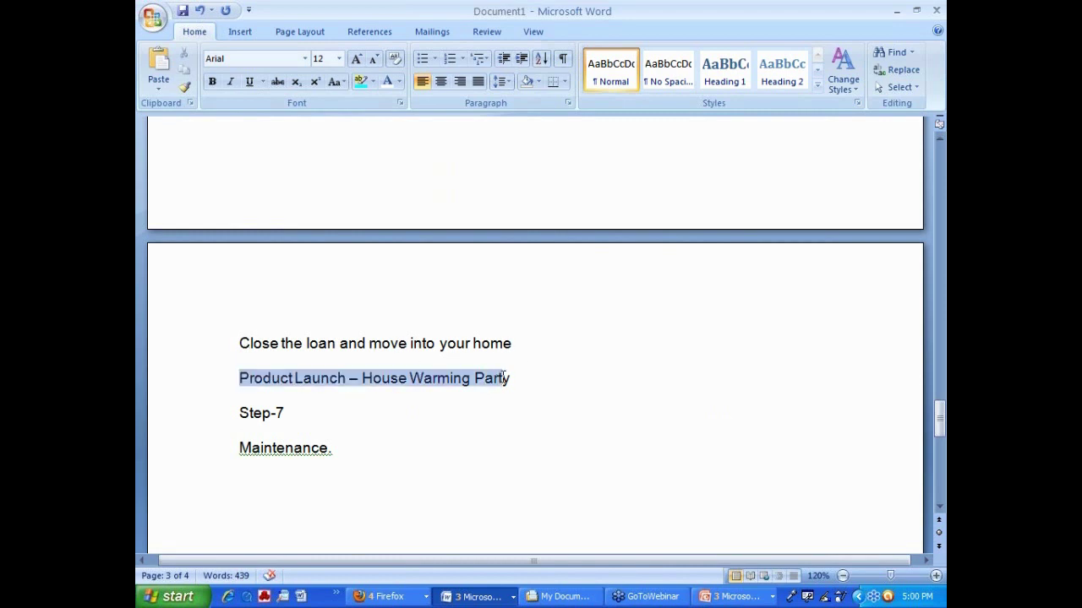
click(518, 378)
key(shift+Return)
key(shift+Return)
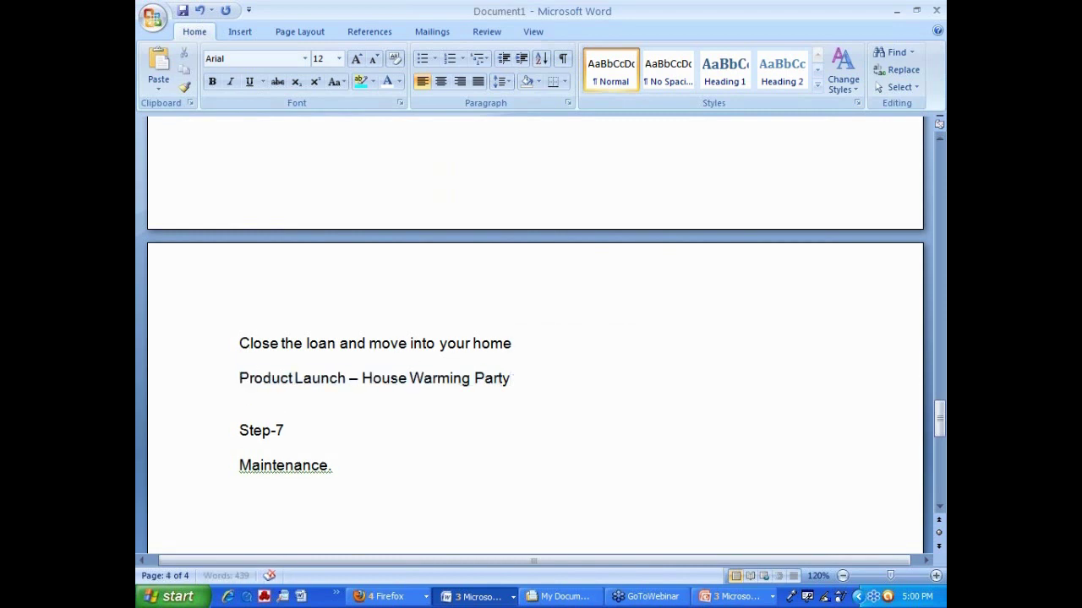
click(239, 412)
text(Software i)
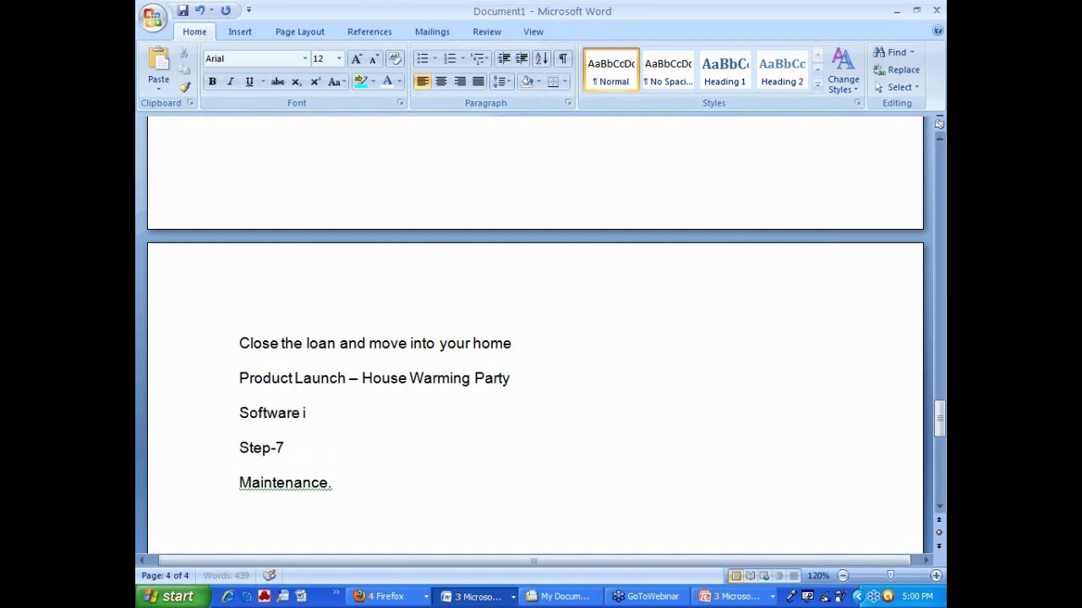
text(s launched f)
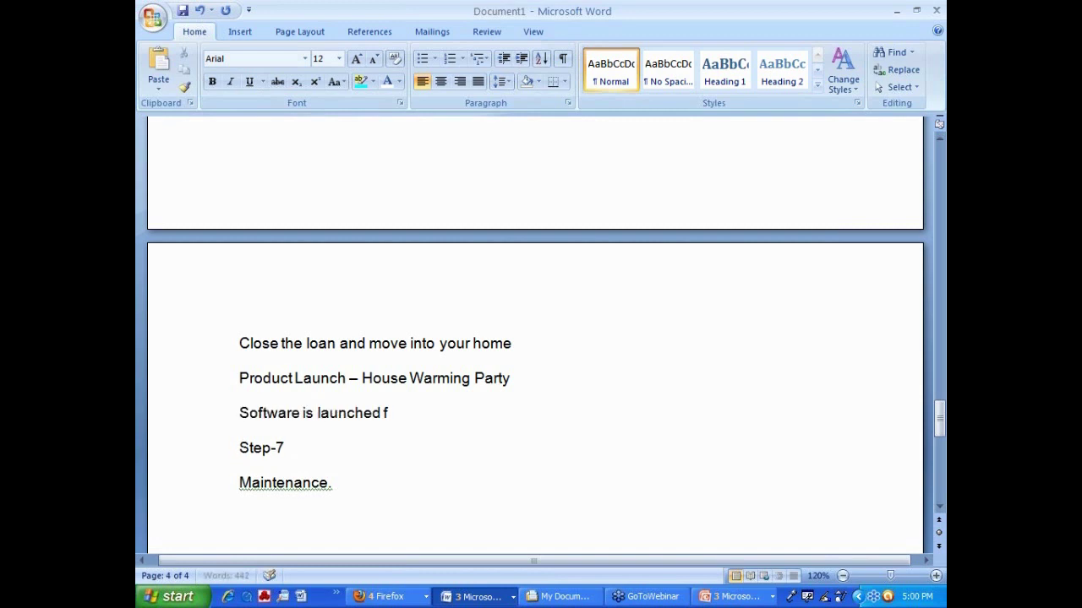
text(or customer use)
- Add "IPAD" on a new line between the software launch sentence and "Step-7"
key(shift+Return)
key(shift+Return)
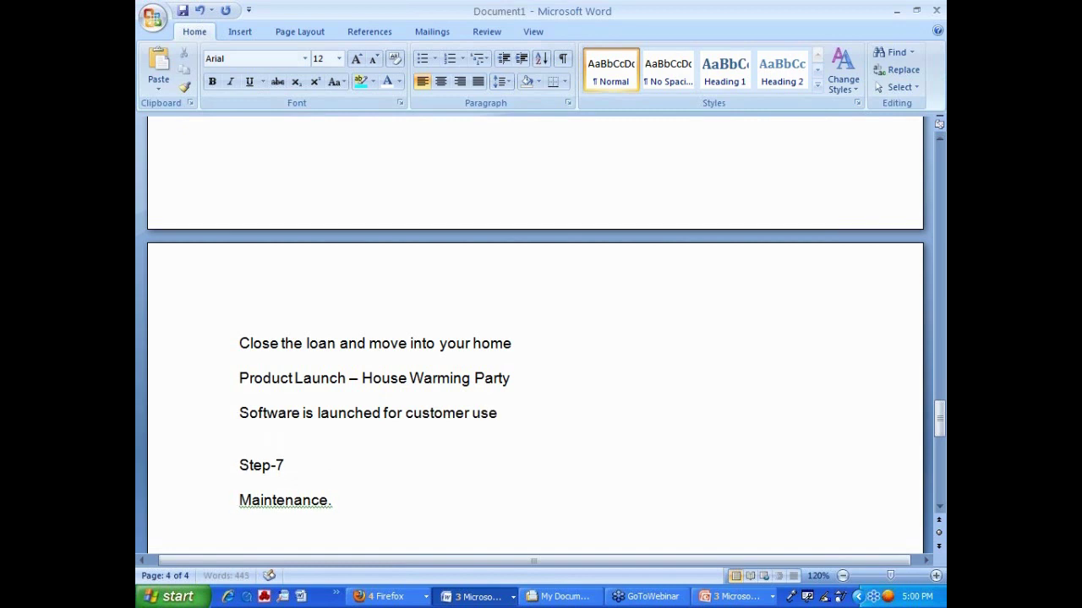
text(IPAD)
key(BackSpace)
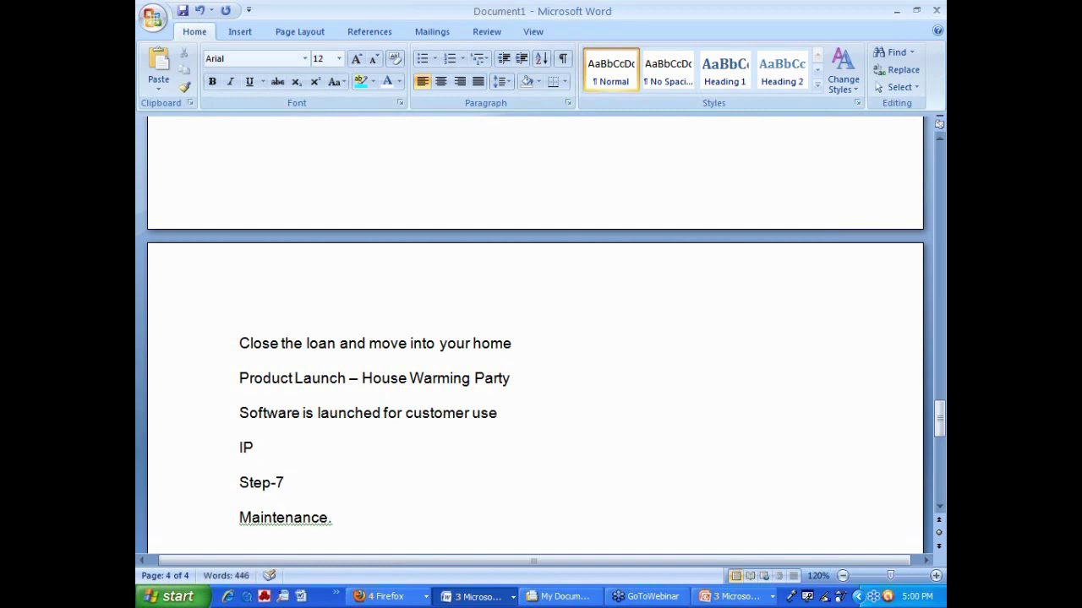
text(AD)
- Switch to the My Documents window and browse the files of the SDLC folder inside QA2010-New
click(557, 596)
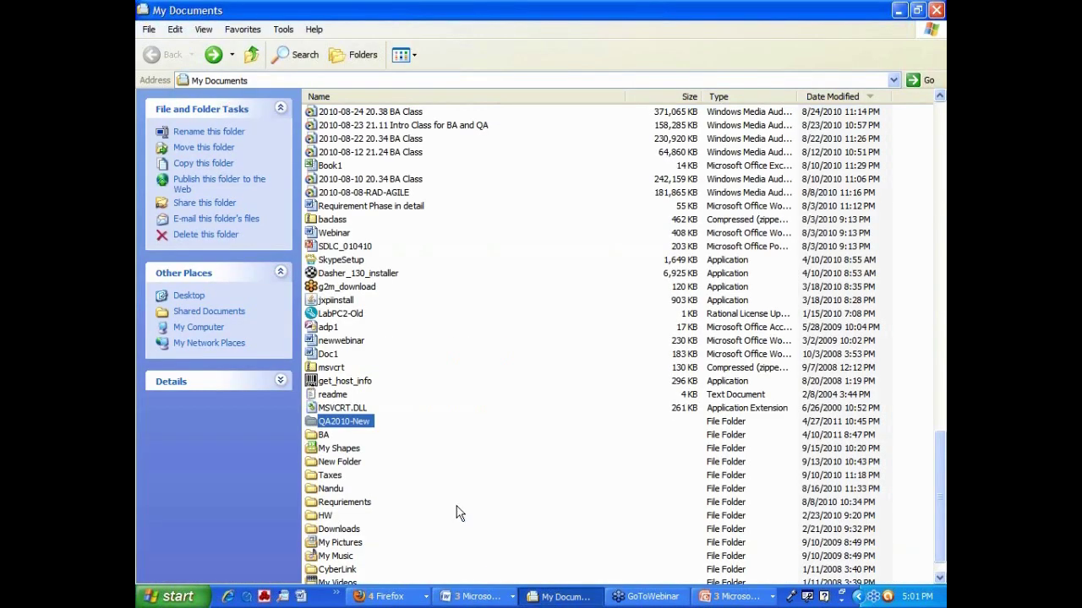
double_click(350, 421)
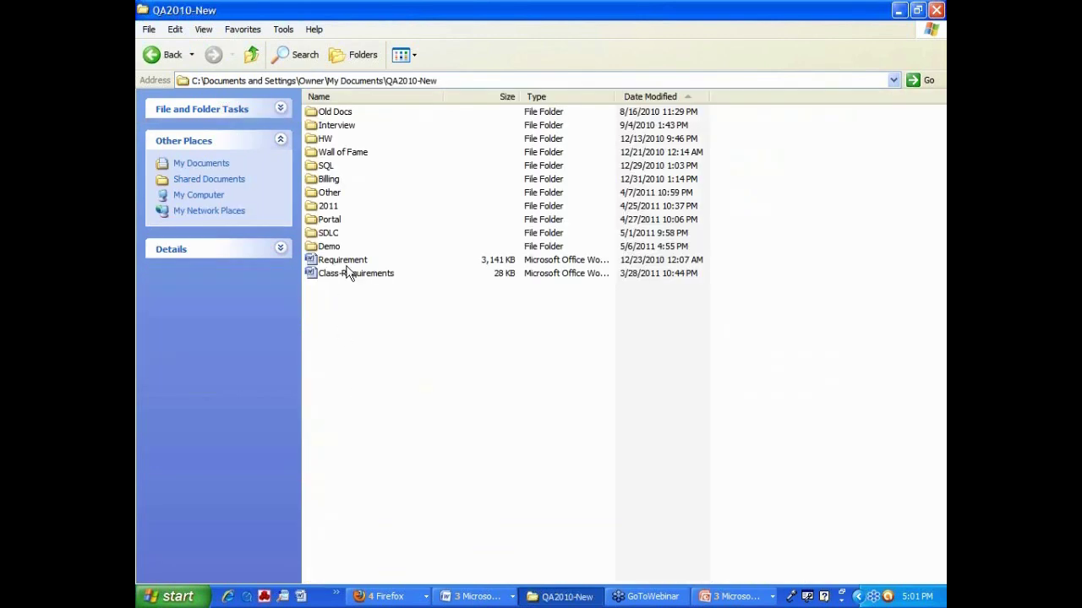
click(327, 235)
double_click(327, 236)
scroll(440, 414, down, 10)
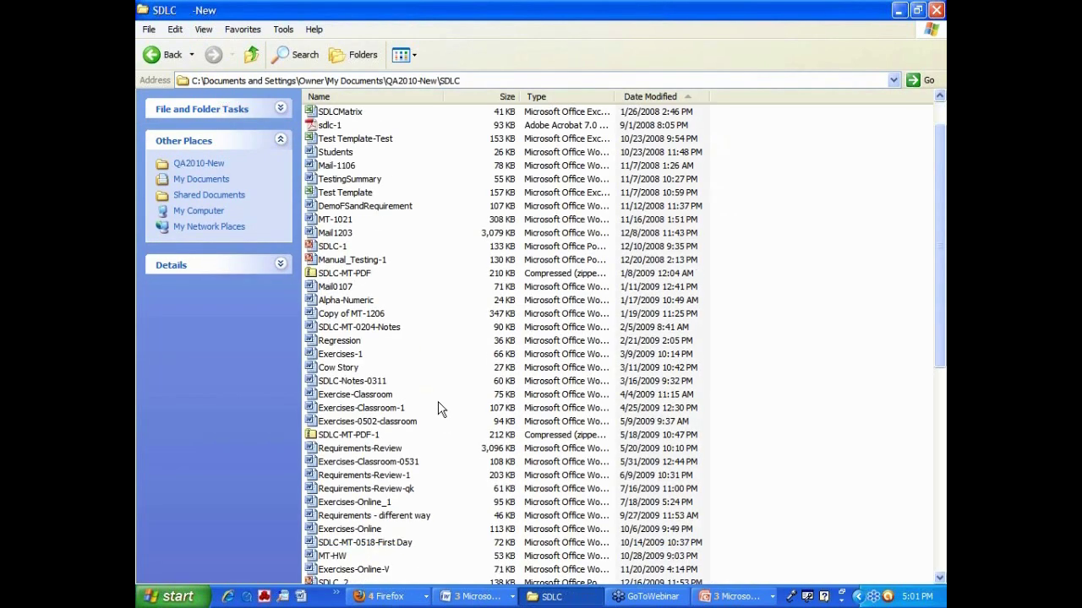